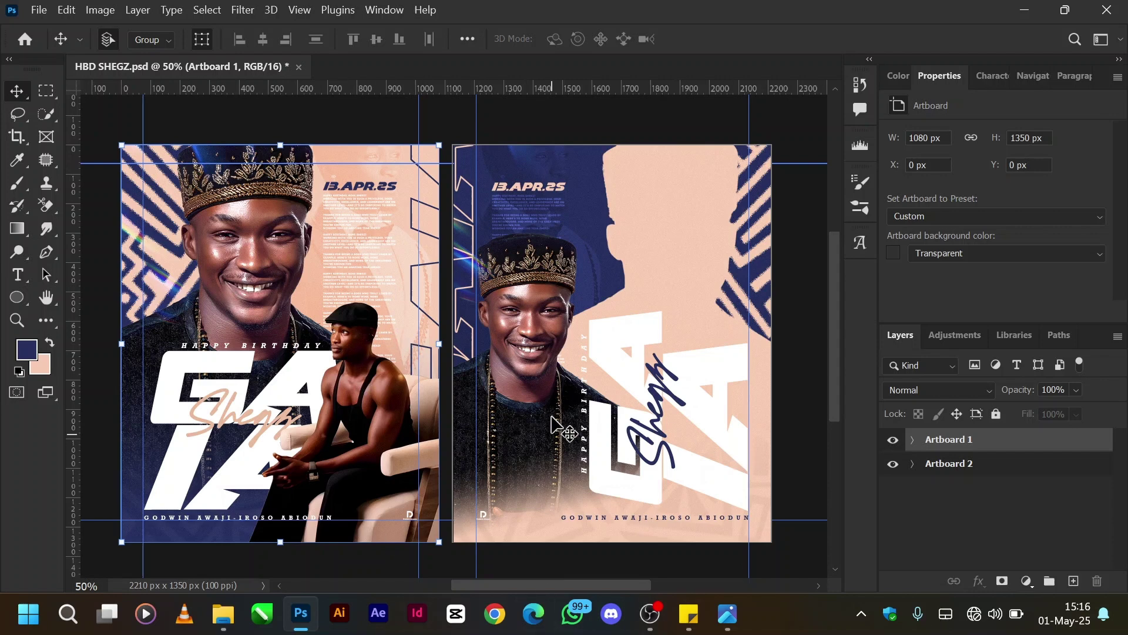
# Check the reference flyer, hide Artboard 2, and expand Artboard 1's layer list.
pyautogui.click(735, 624)
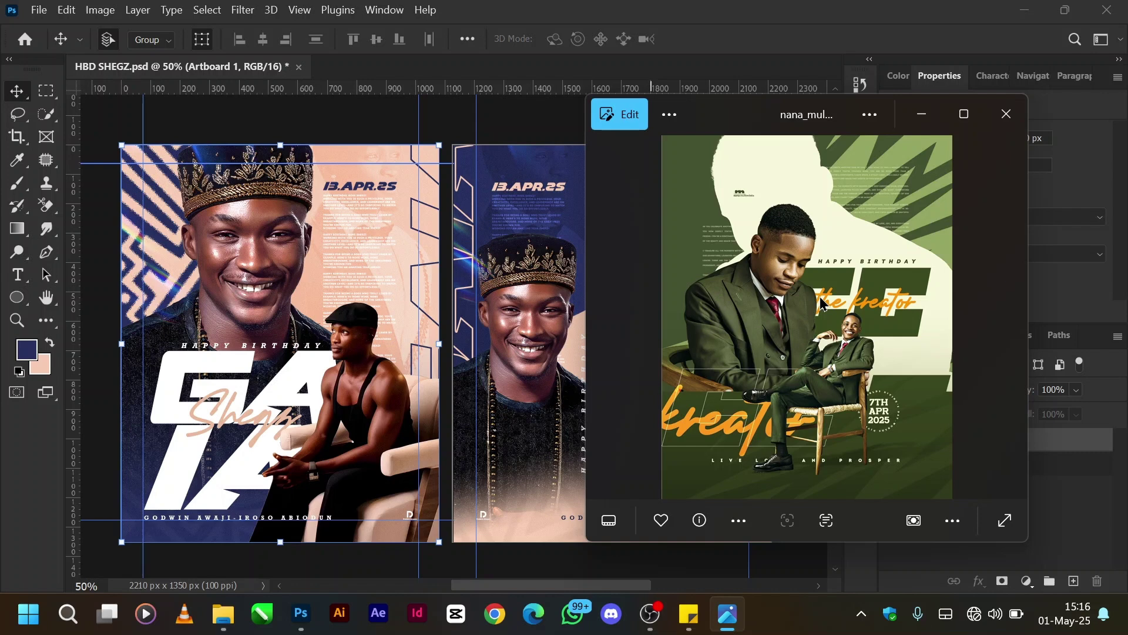
pyautogui.click(921, 114)
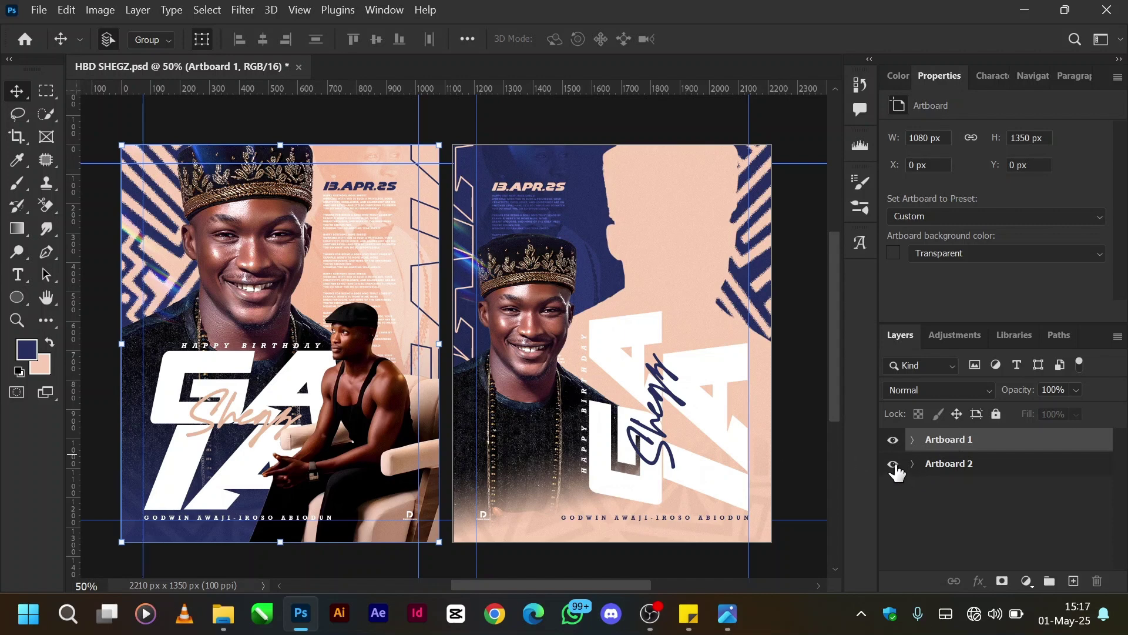
pyautogui.click(893, 464)
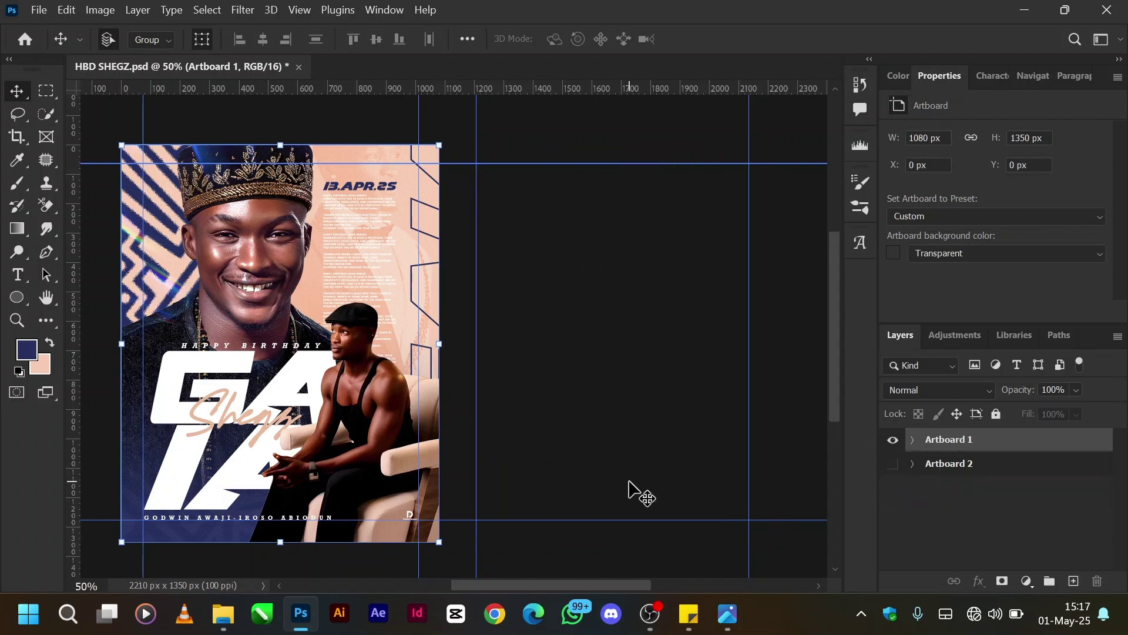
pyautogui.hscroll(1, 629, 483)
pyautogui.hscroll(-3, 628, 483)
pyautogui.hscroll(-2, 628, 483)
pyautogui.hscroll(-1, 628, 484)
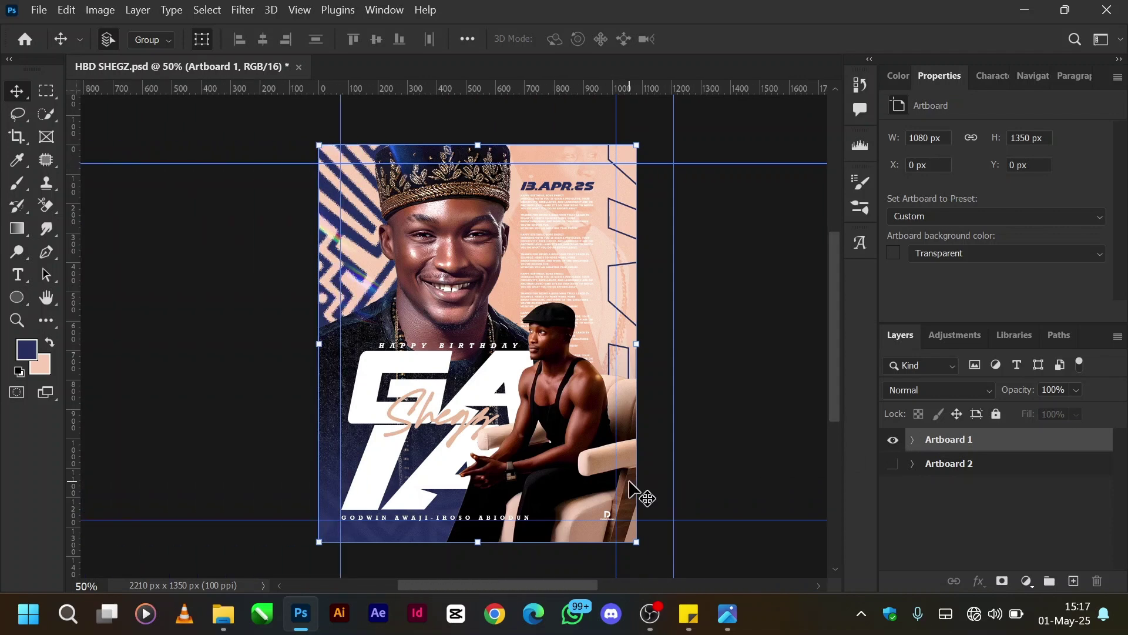
pyautogui.hscroll(-1, 628, 483)
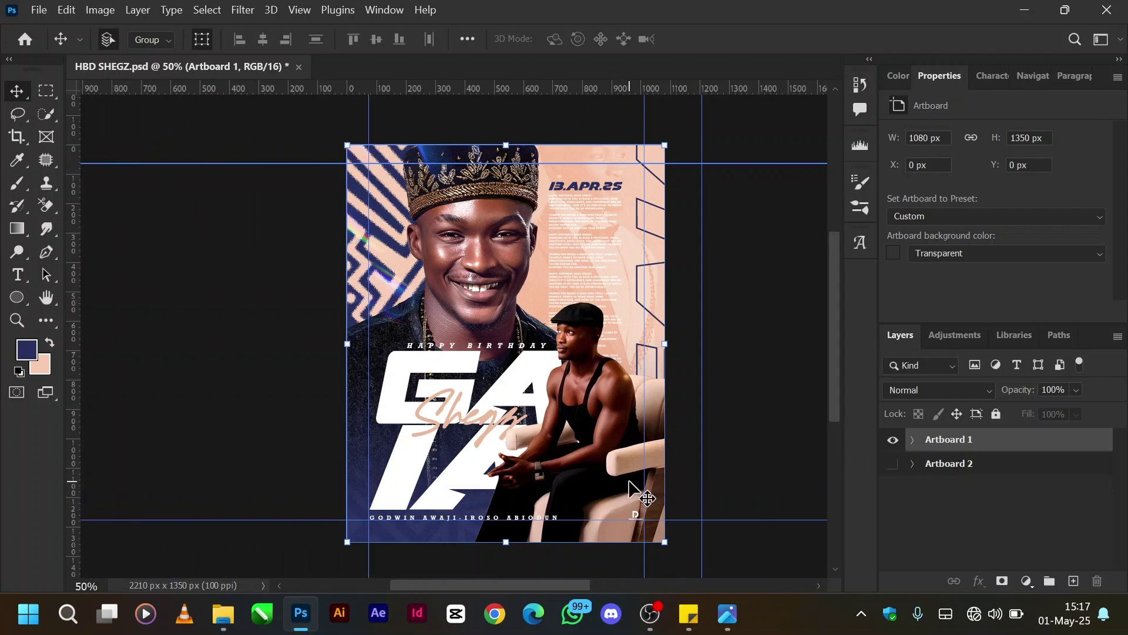
pyautogui.click(913, 439)
pyautogui.moveTo(897, 467)
pyautogui.mouseDown()
pyautogui.moveTo(895, 582)
pyautogui.moveTo(891, 509)
pyautogui.moveTo(894, 521)
pyautogui.mouseUp()
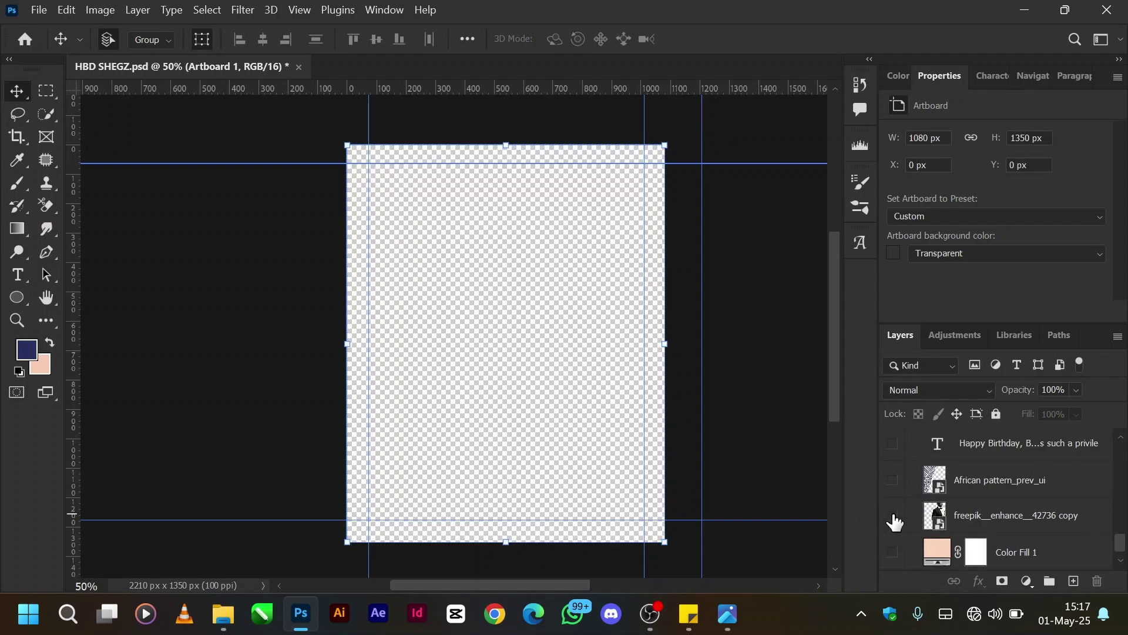
# Turn on the peach Color Fill 1 background layer.
pyautogui.click(893, 553)
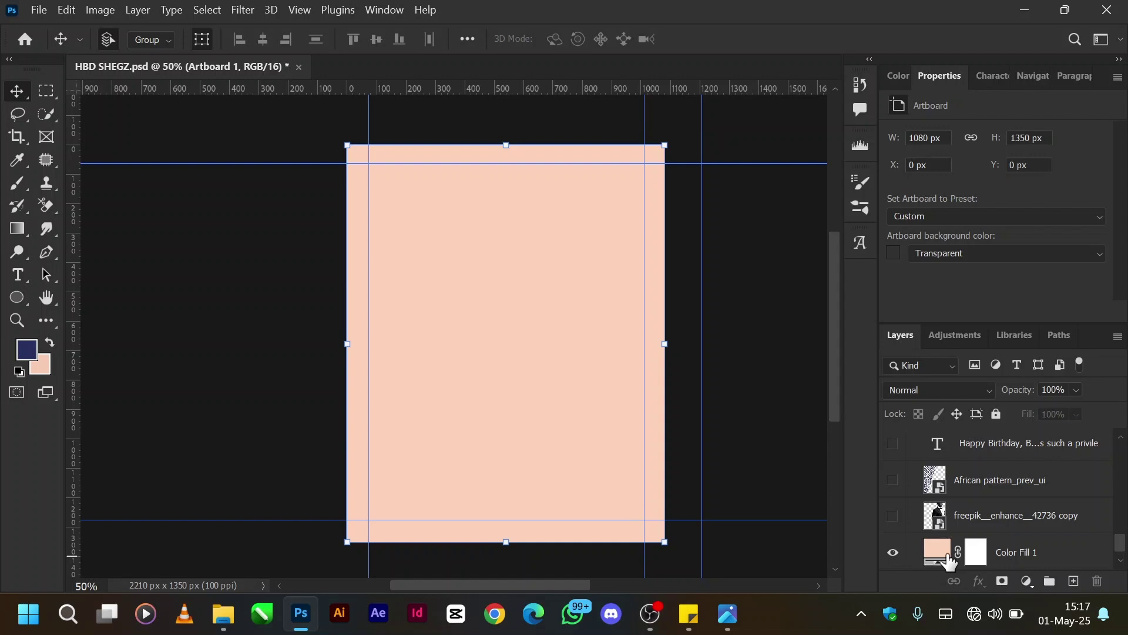
# Show and select the suited-man photo, trying Normal blending at 100% opacity.
pyautogui.click(893, 515)
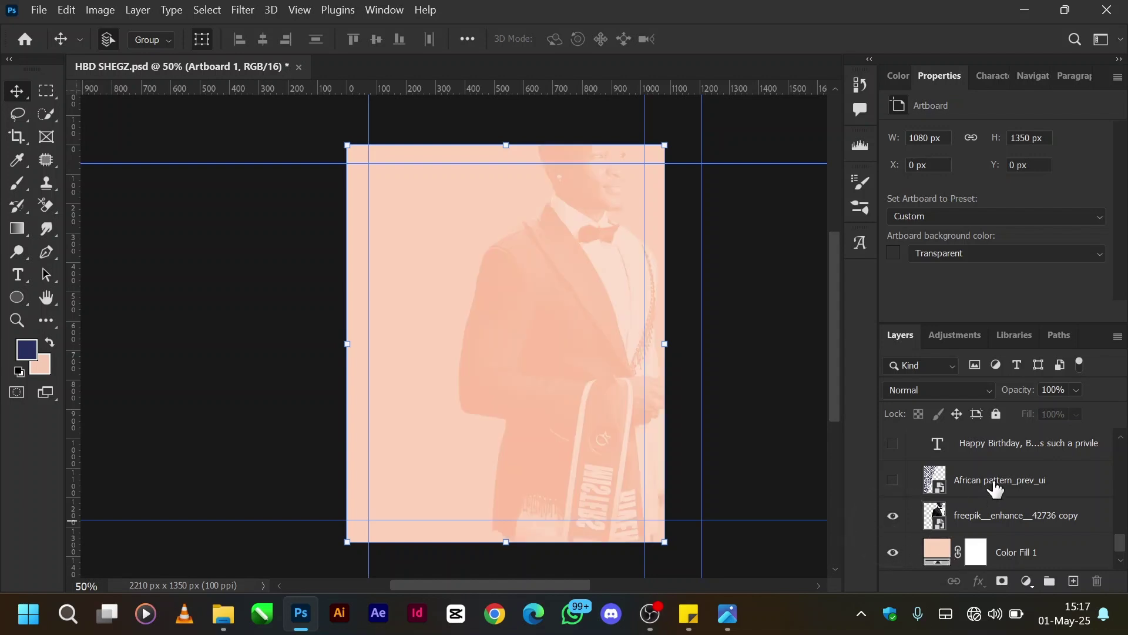
pyautogui.click(963, 526)
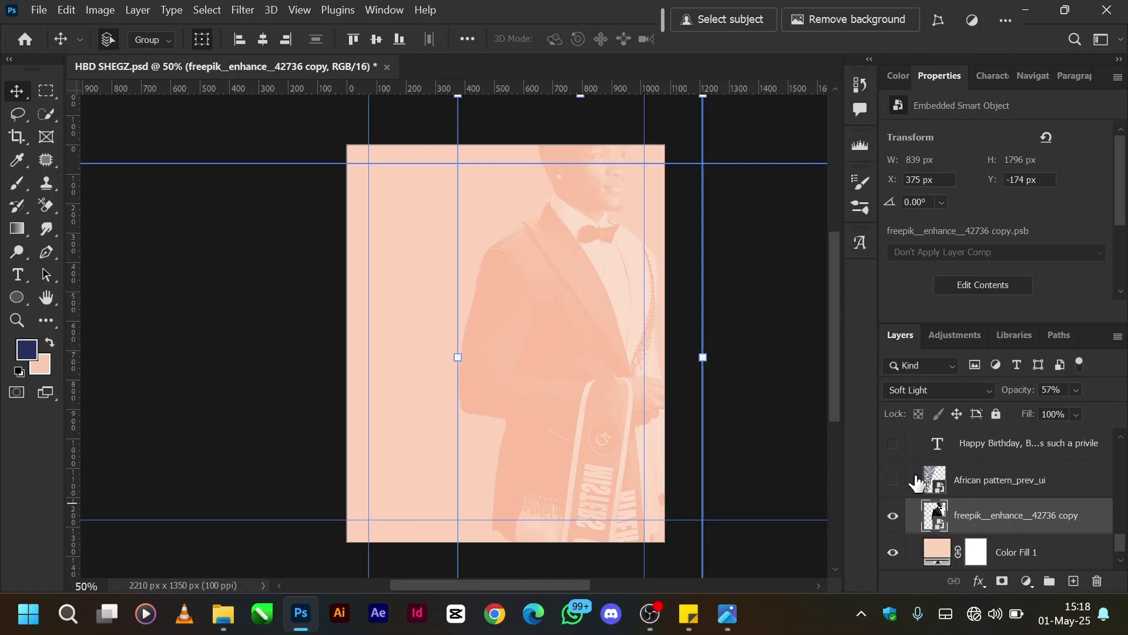
pyautogui.click(922, 399)
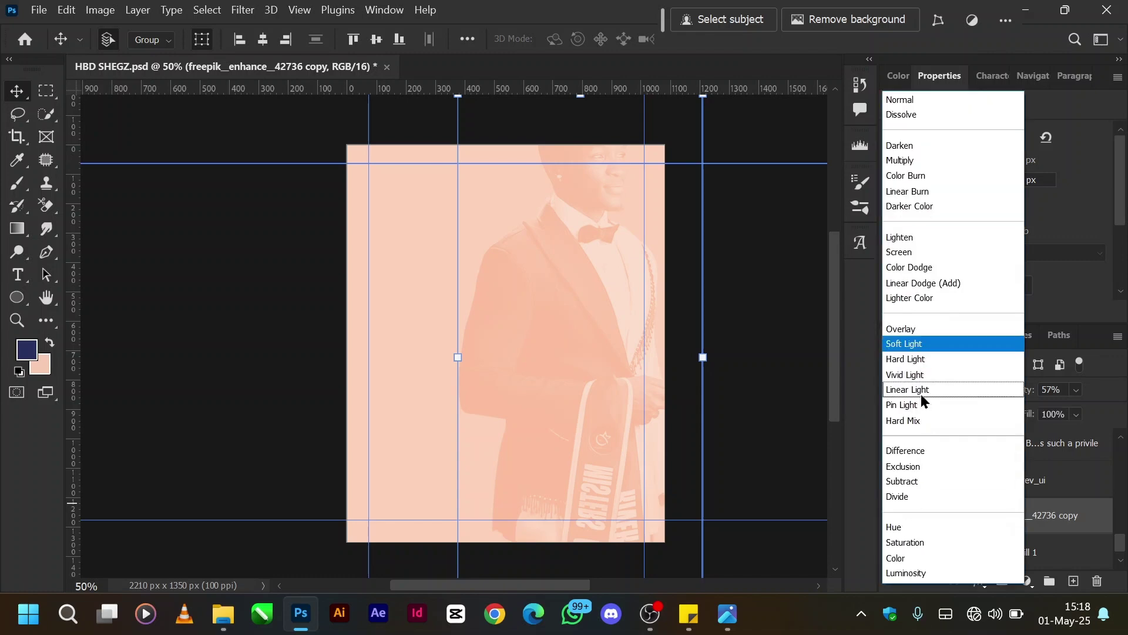
pyautogui.click(909, 101)
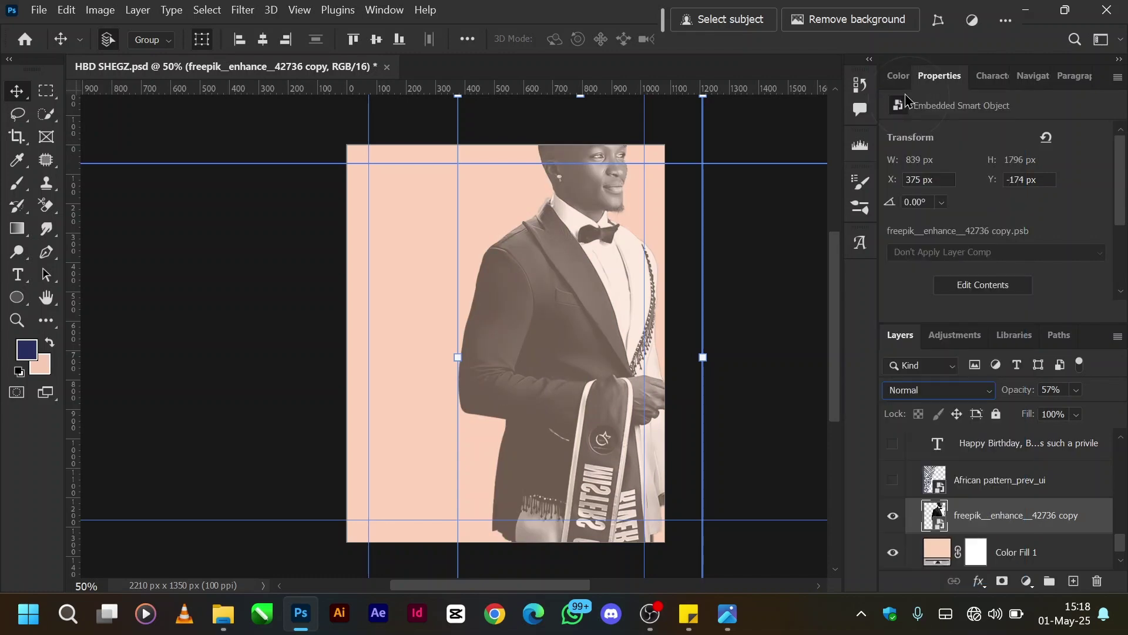
pyautogui.moveTo(1002, 397); pyautogui.dragTo(1114, 398)
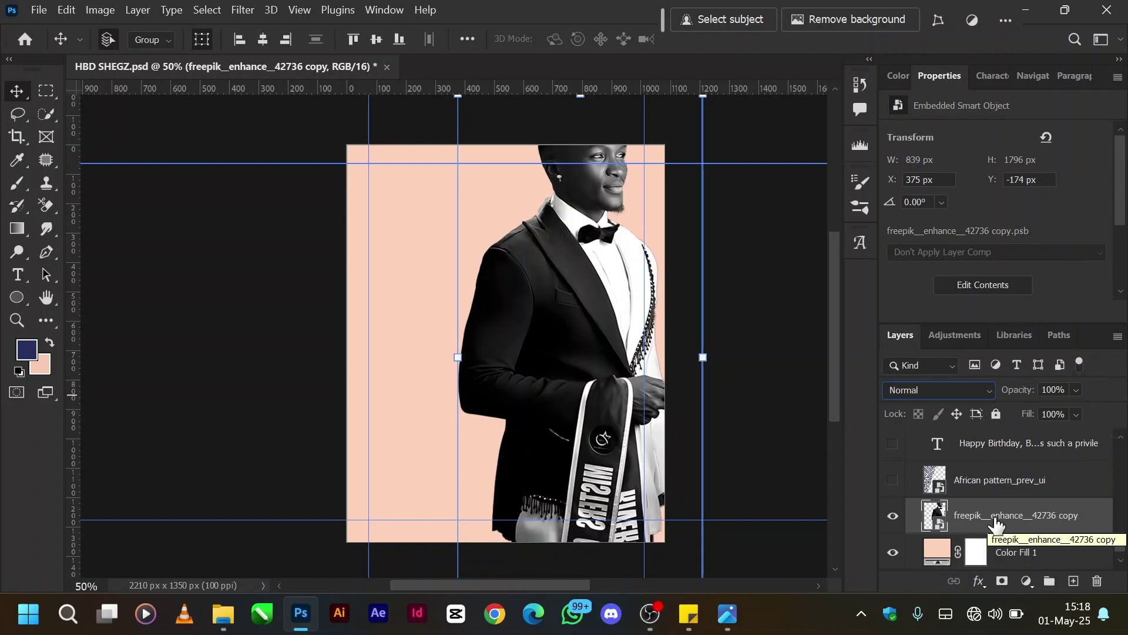
# Cancel a Black & White trial, undo back to Soft Light 57%, and reshow the photo.
pyautogui.hotkey('ctrl', 'shift', 'alt', 'b')
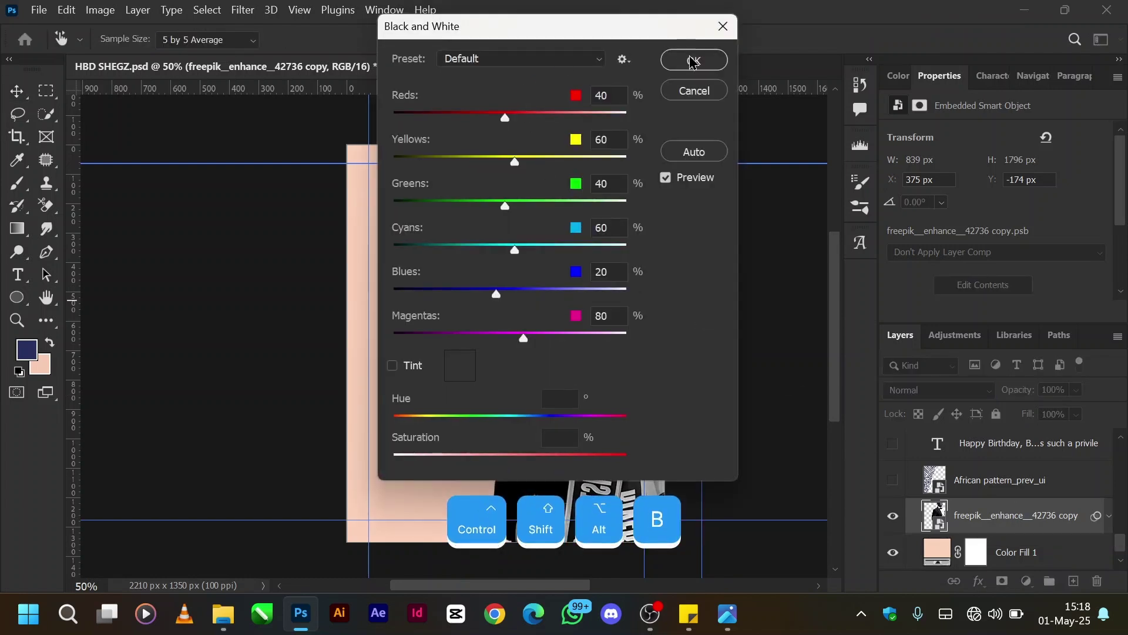
pyautogui.click(689, 90)
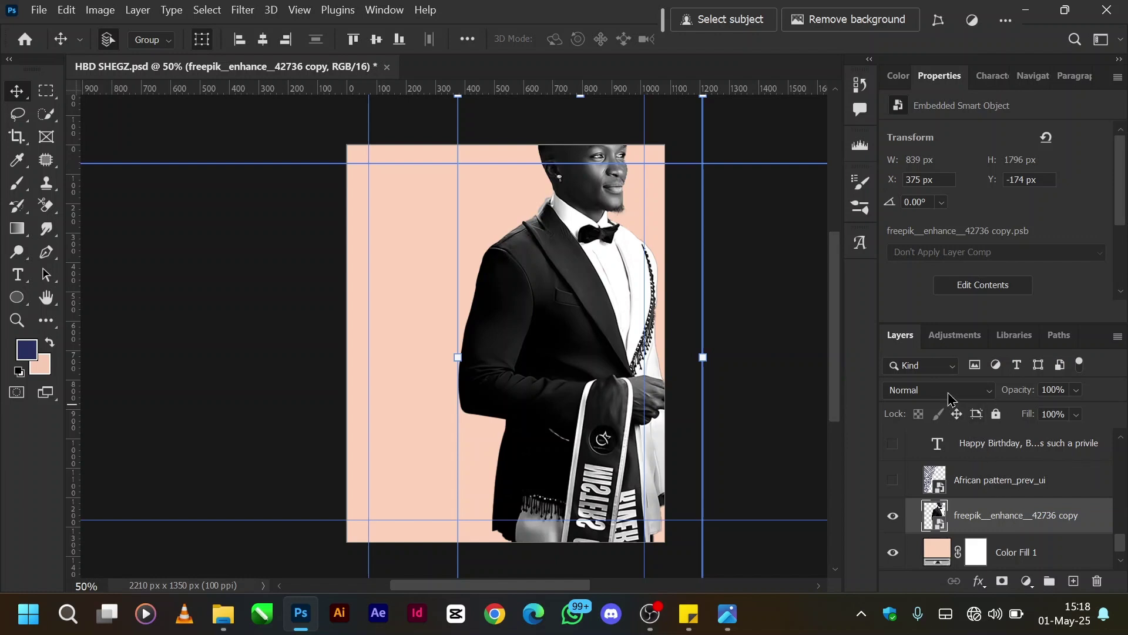
pyautogui.hotkey('ctrl', 'z')
pyautogui.hotkey('ctrl', 'z')
pyautogui.hotkey('ctrl', 'z')
pyautogui.hotkey('ctrl', 'z')
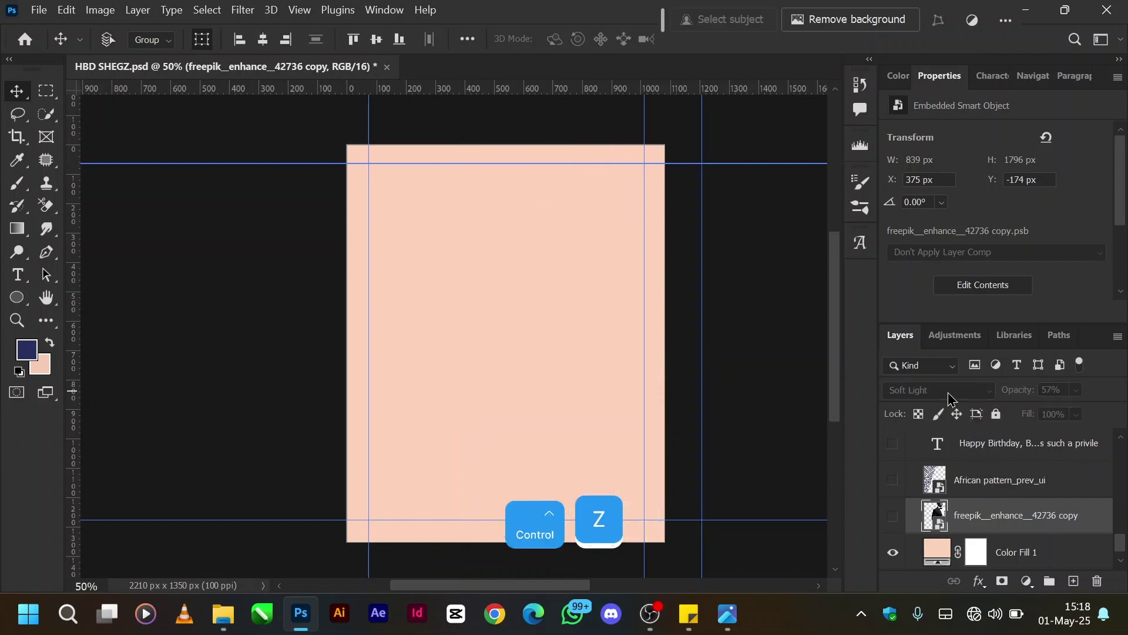
pyautogui.click(893, 519)
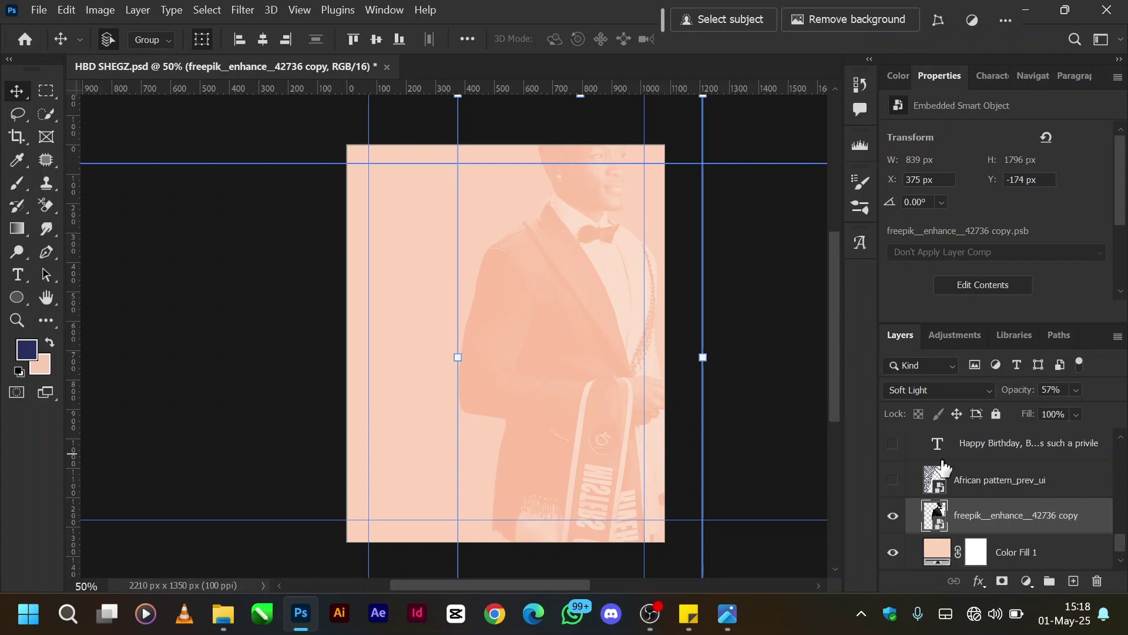
# Show the African pattern, toggle its smart object's navy Color Overlay, then save and close.
pyautogui.click(893, 480)
pyautogui.click(995, 494)
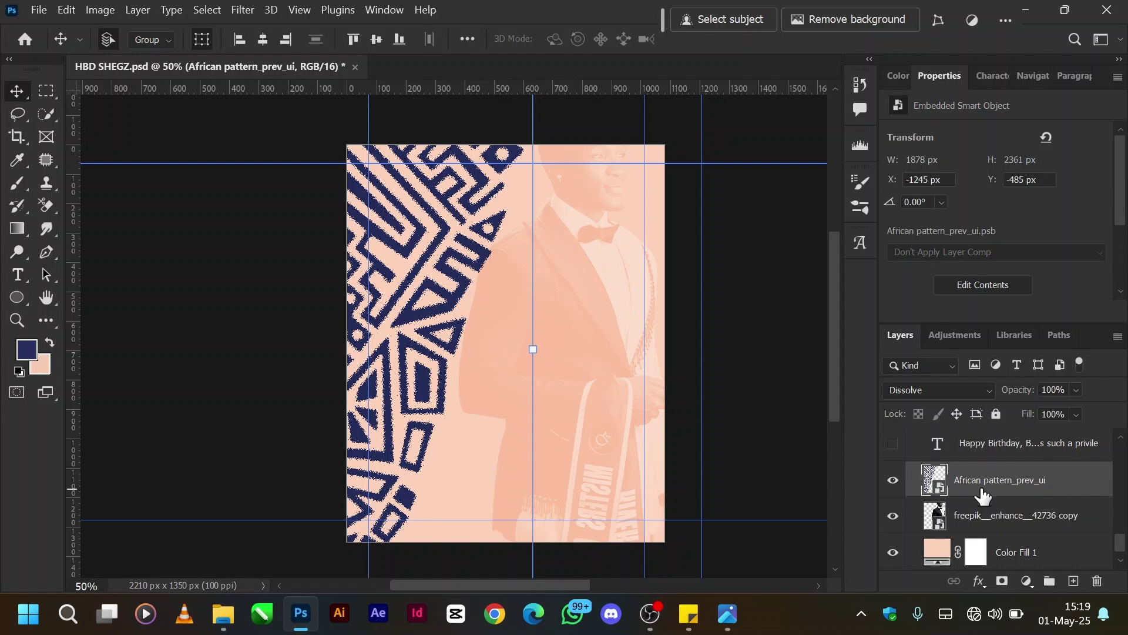
pyautogui.doubleClick(937, 488)
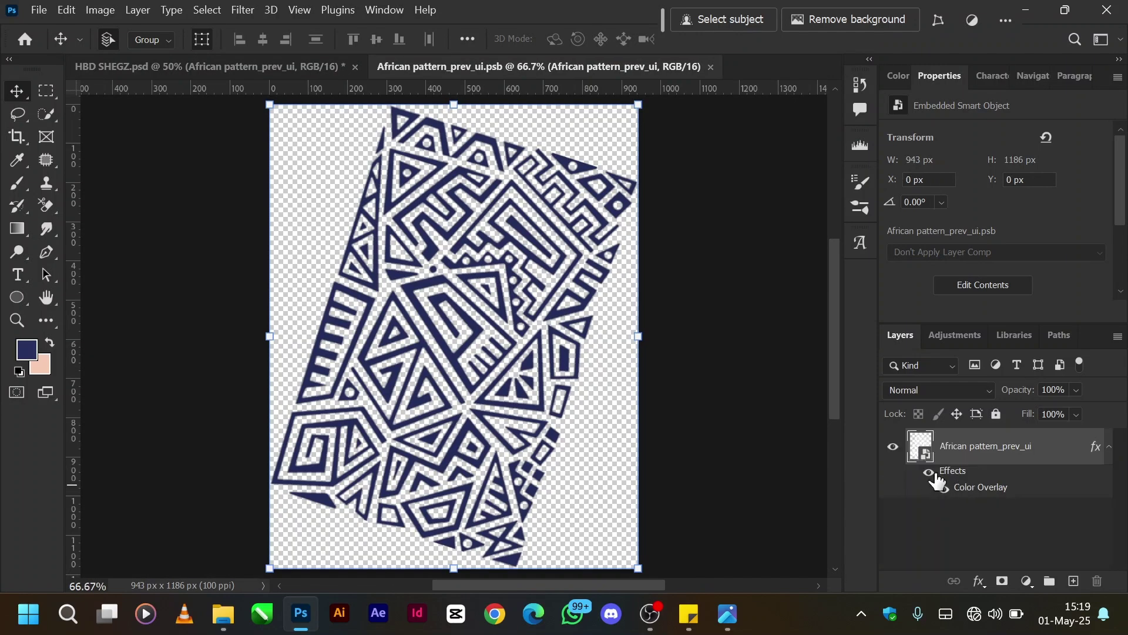
pyautogui.click(930, 471)
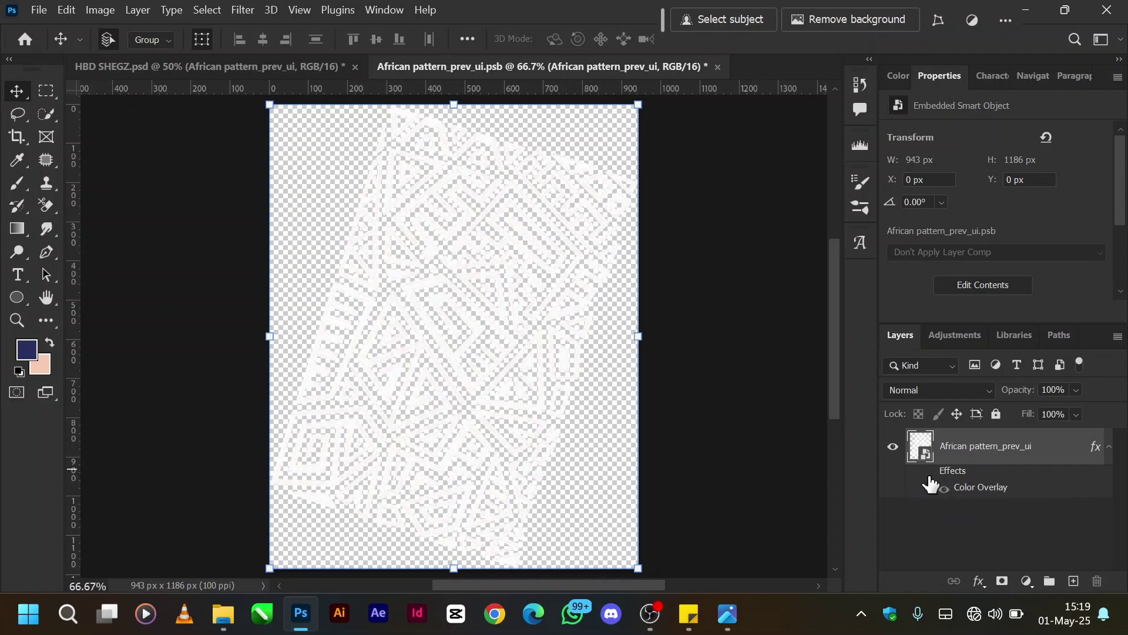
pyautogui.click(929, 475)
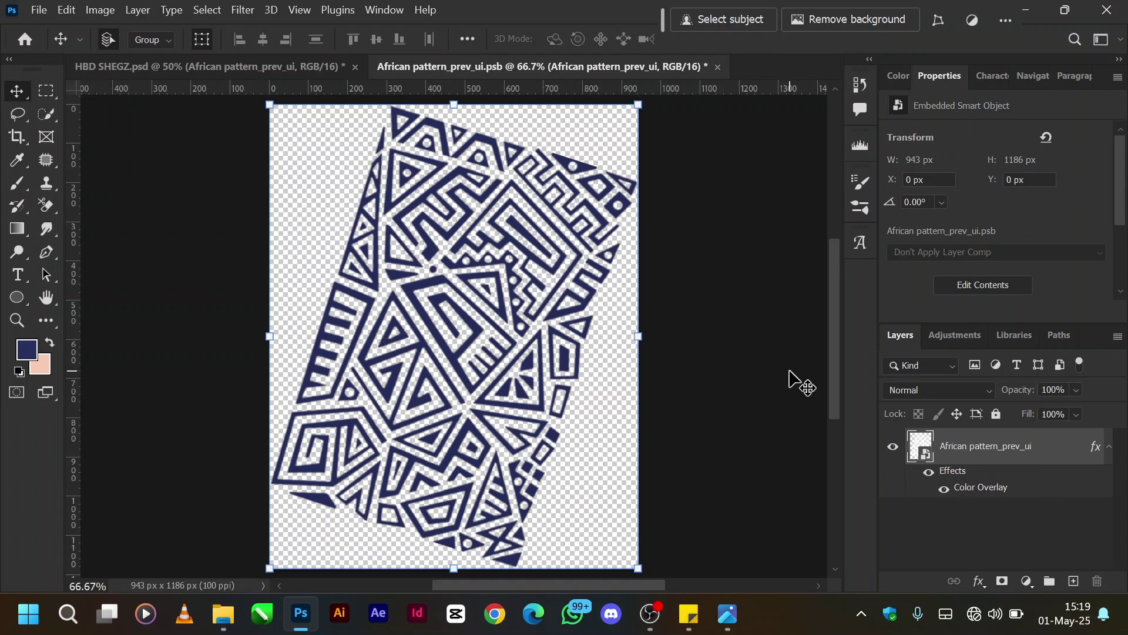
pyautogui.click(719, 68)
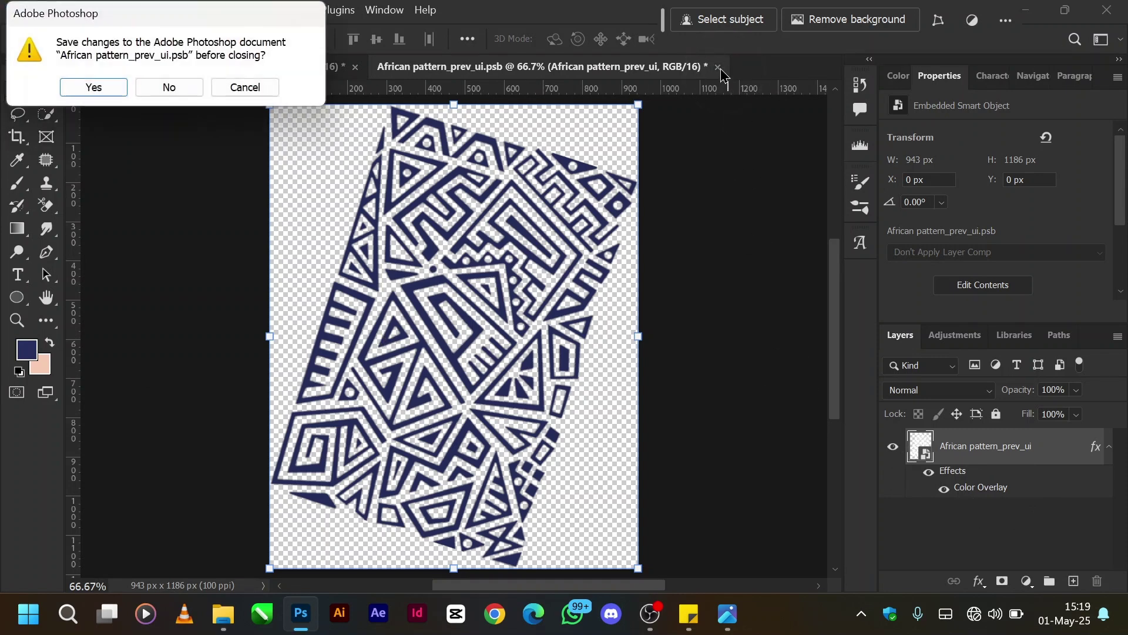
pyautogui.click(96, 87)
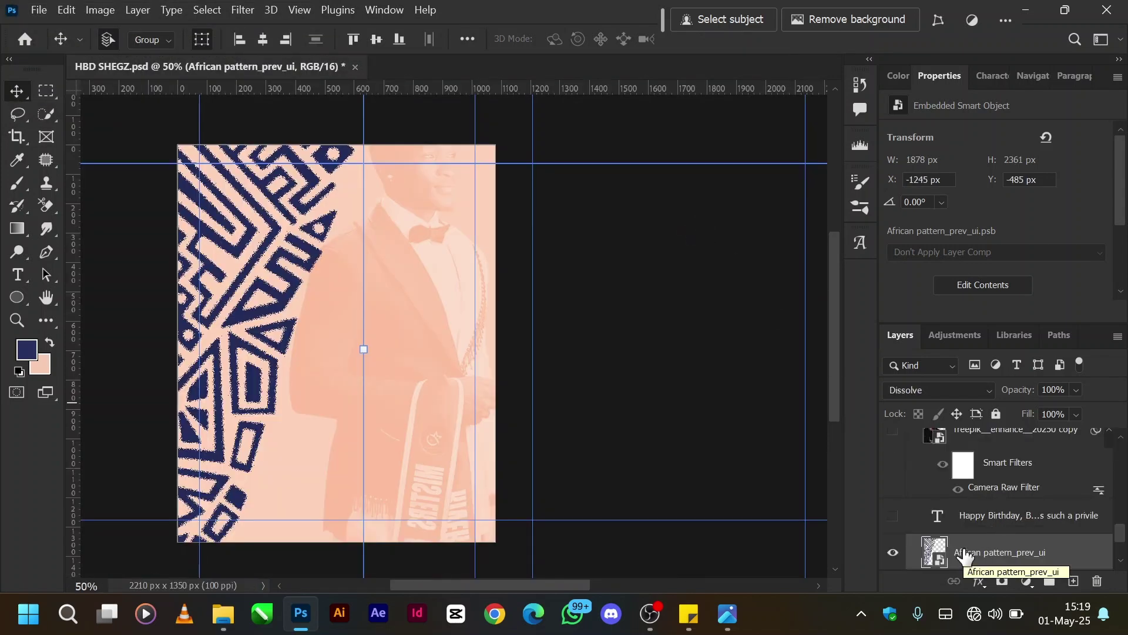
pyautogui.click(942, 389)
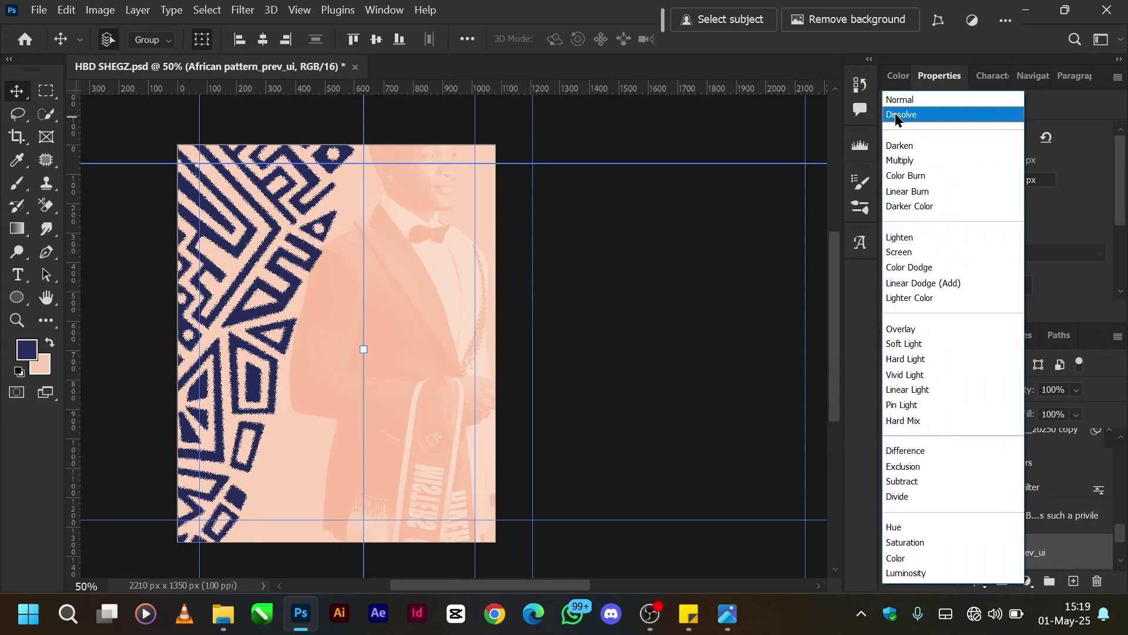
pyautogui.click(901, 100)
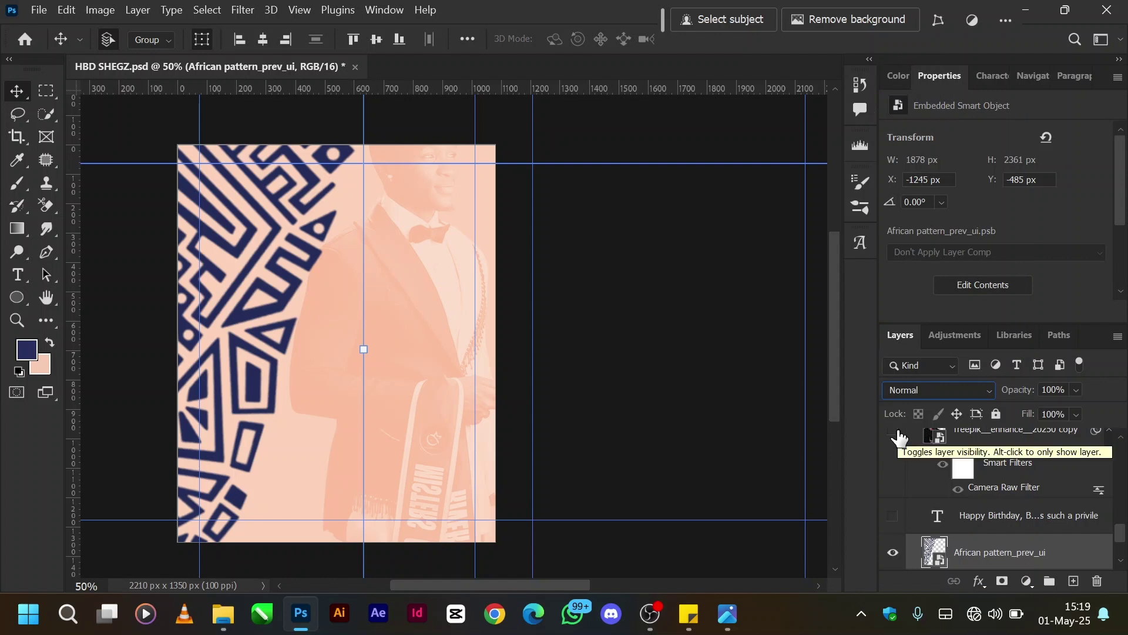
pyautogui.click(934, 391)
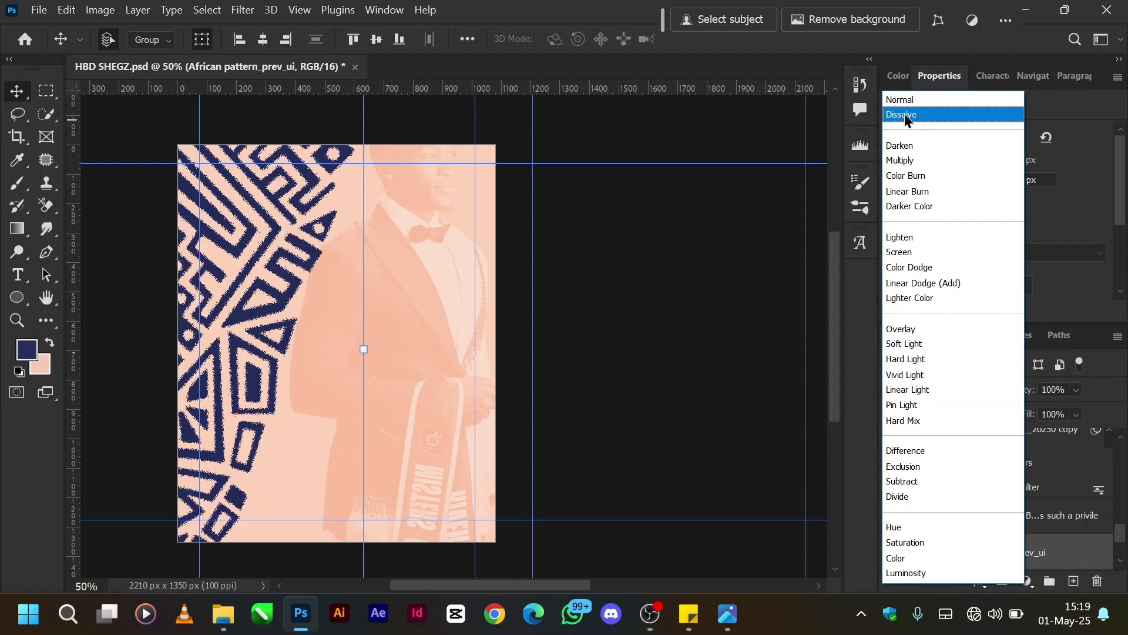
pyautogui.click(904, 114)
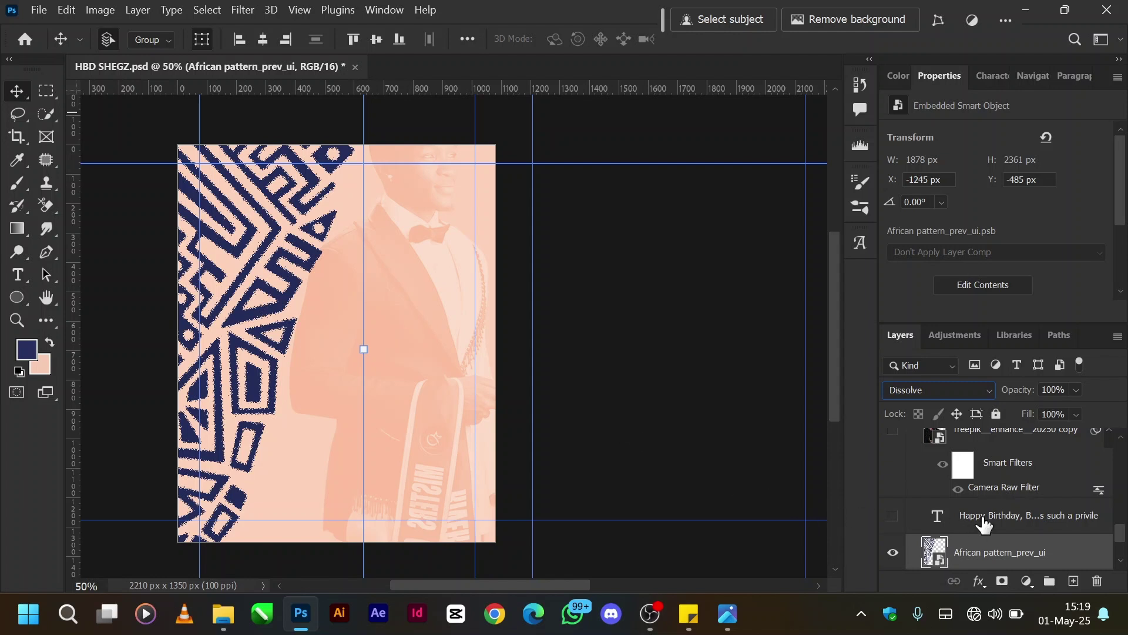
pyautogui.scroll(-1, 983, 523)
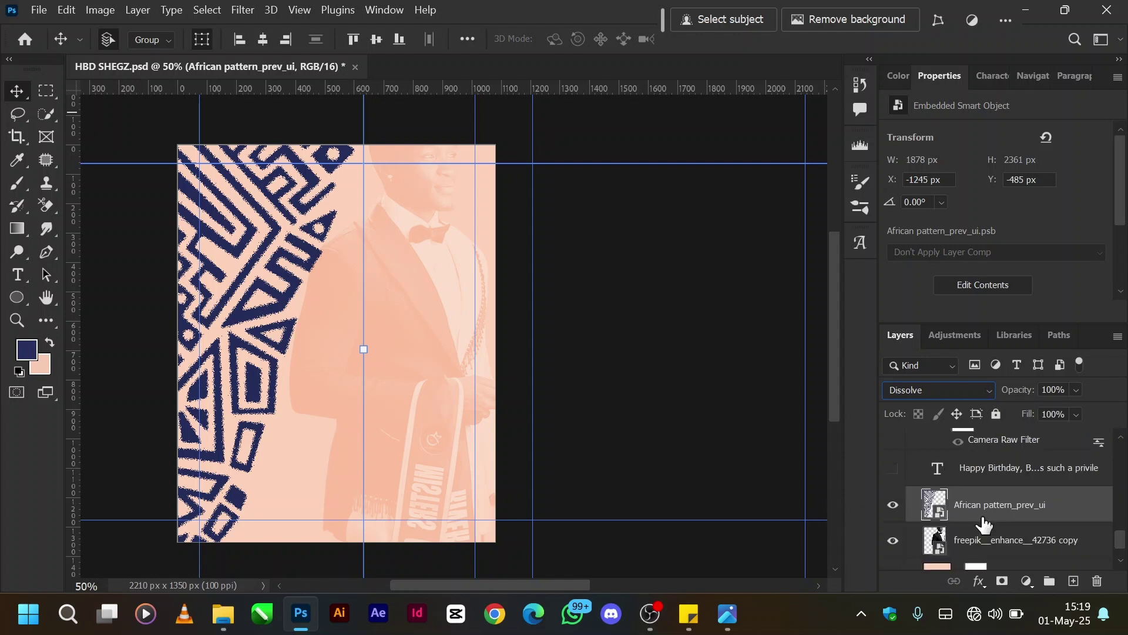
# Deselect layers, then show the birthday message text and the crowned man's photo.
pyautogui.click(661, 543)
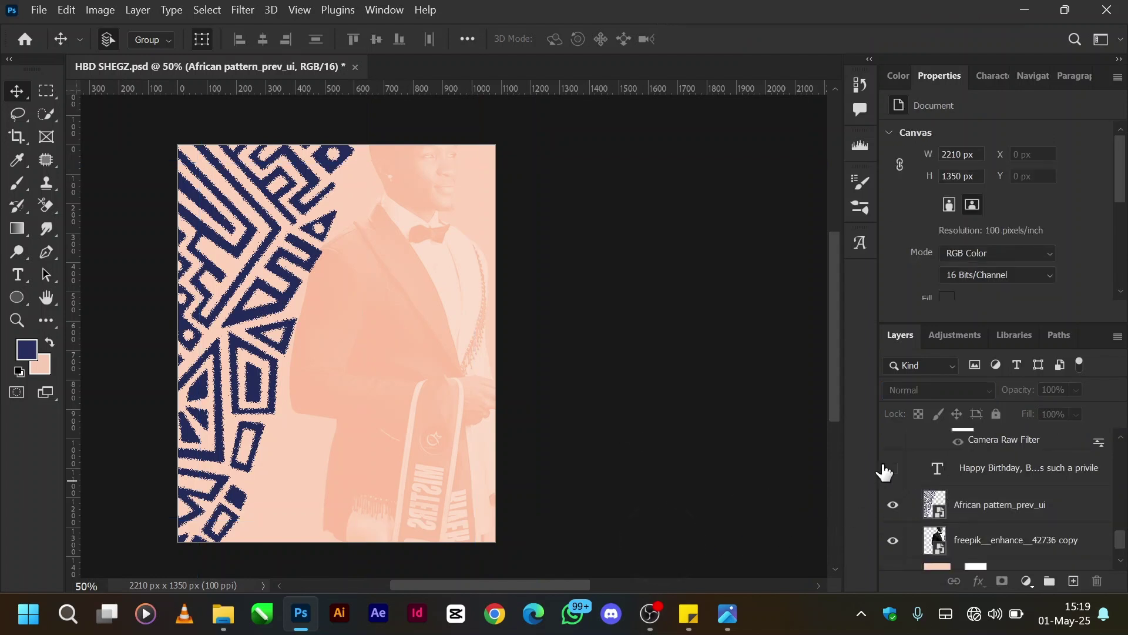
pyautogui.click(893, 469)
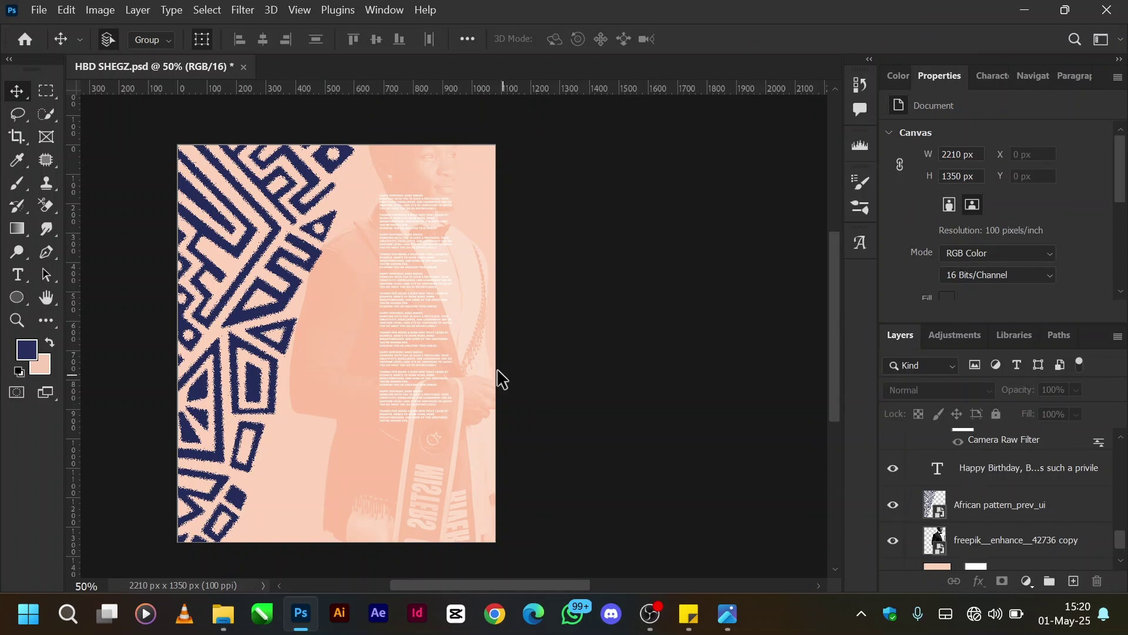
pyautogui.scroll(1, 985, 514)
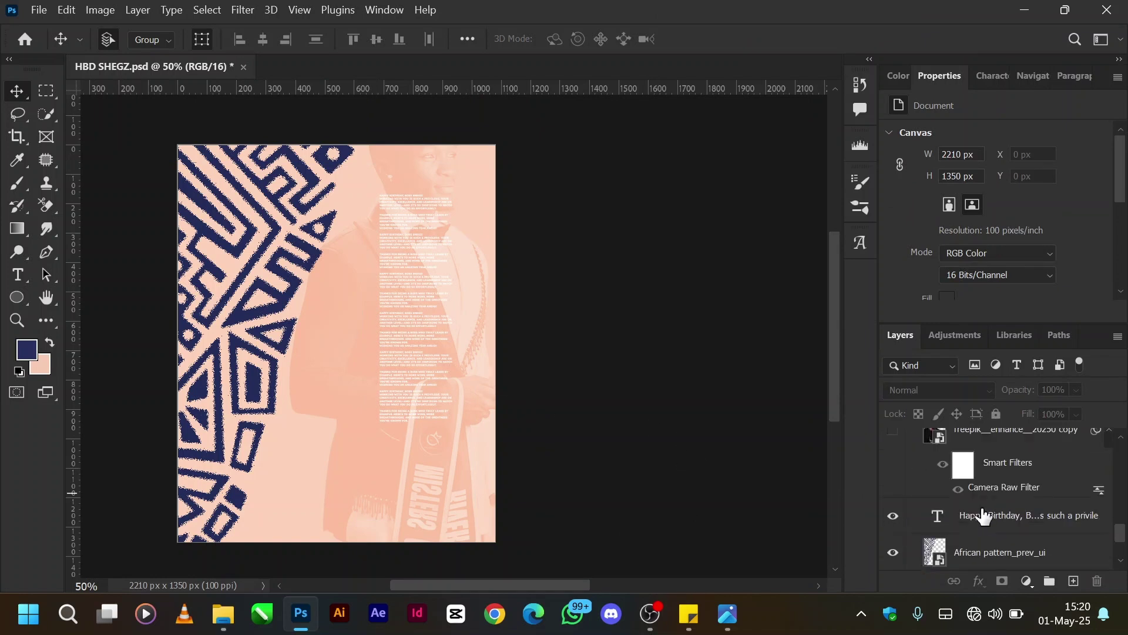
pyautogui.scroll(1, 979, 514)
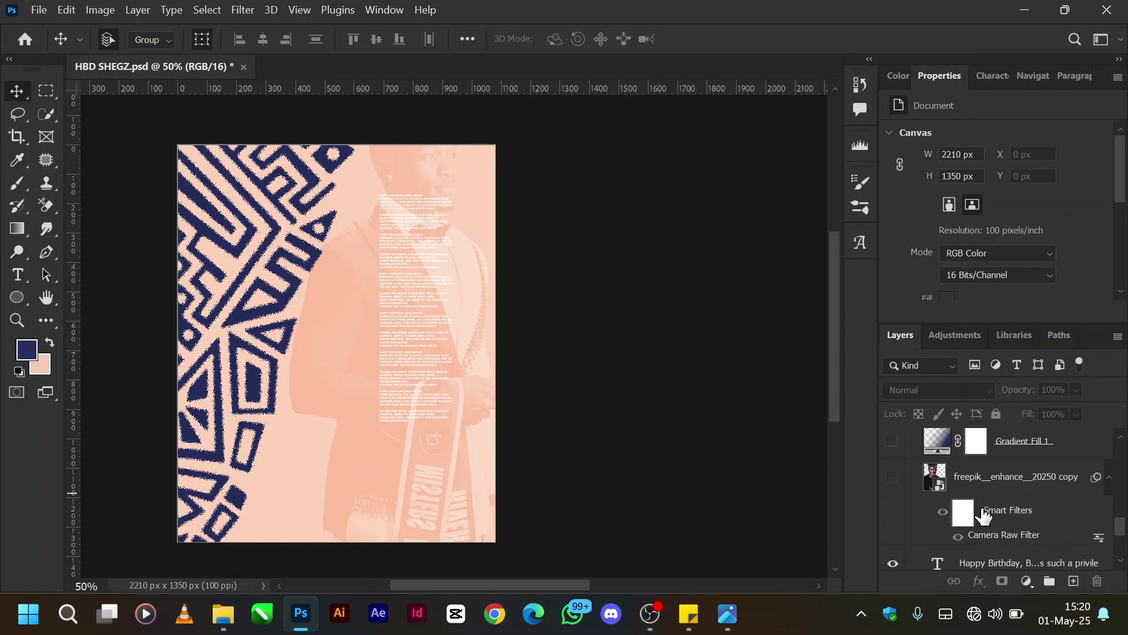
pyautogui.click(893, 480)
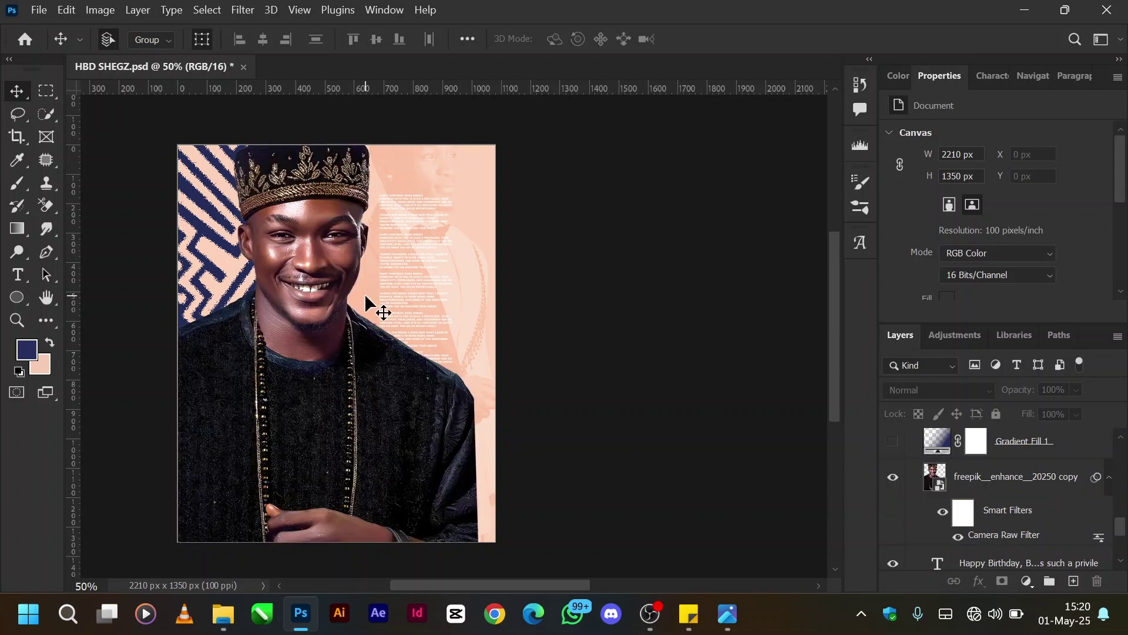
pyautogui.scroll(-1, 1006, 490)
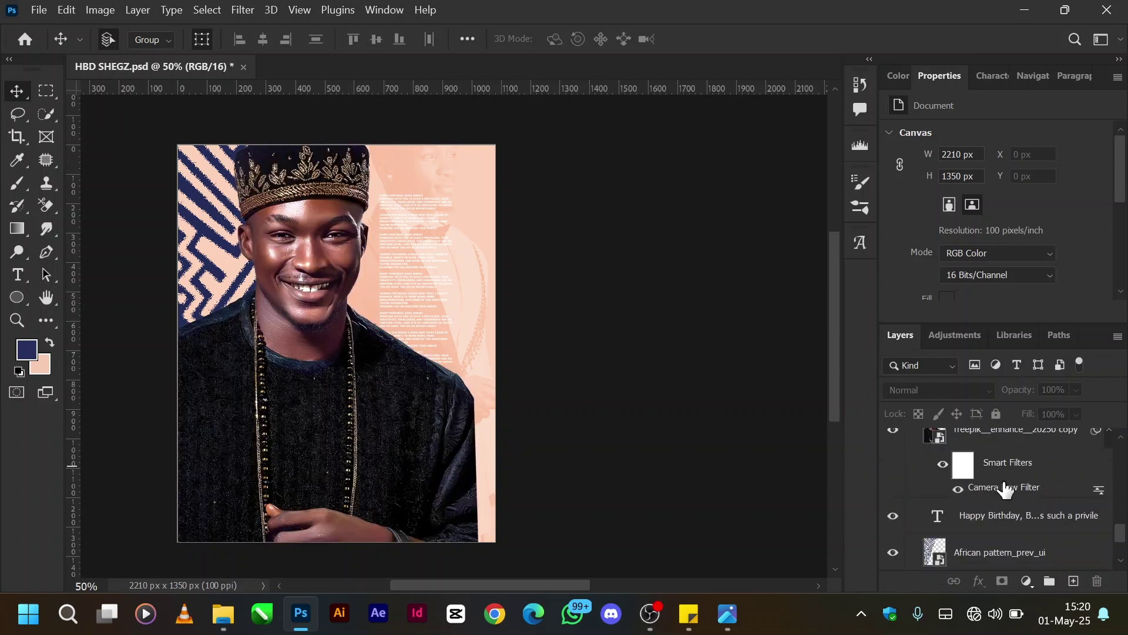
pyautogui.scroll(-2, 930, 517)
pyautogui.scroll(-1, 917, 515)
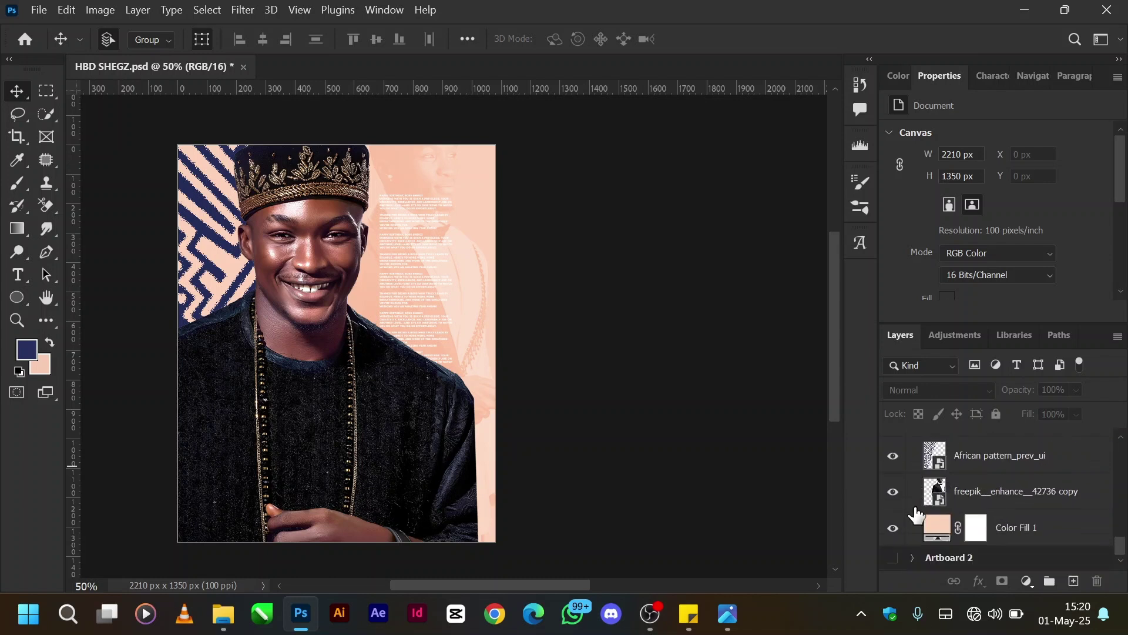
pyautogui.scroll(2, 937, 498)
pyautogui.scroll(2, 936, 499)
pyautogui.scroll(1, 935, 499)
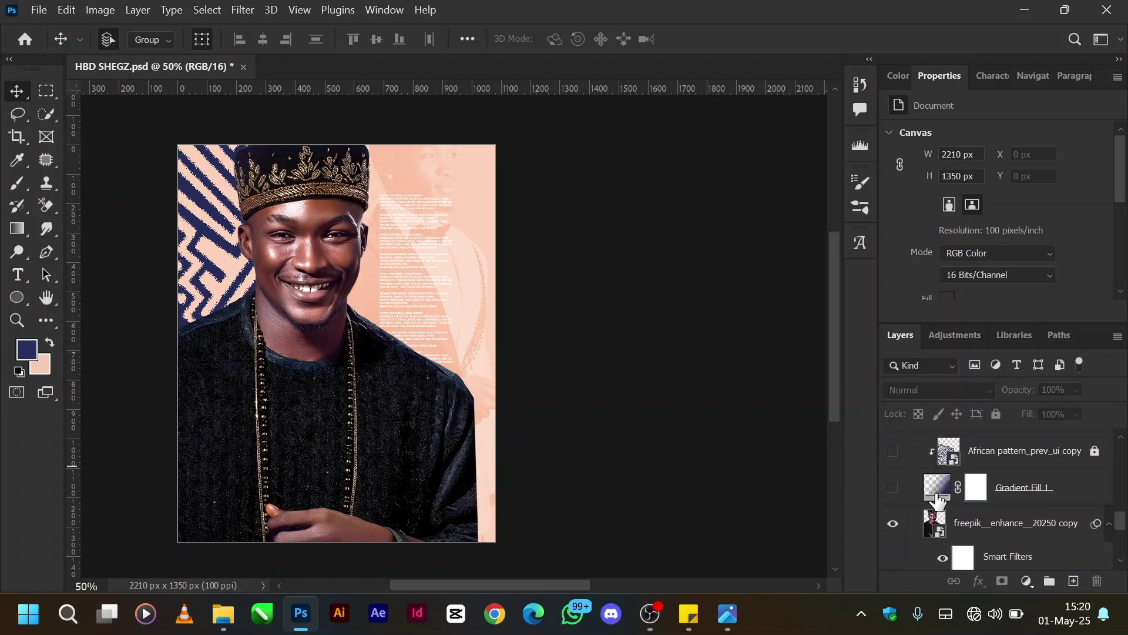
# Show the dark blue gradient and the African pattern_prev_ui copy, and select the copy.
pyautogui.click(893, 489)
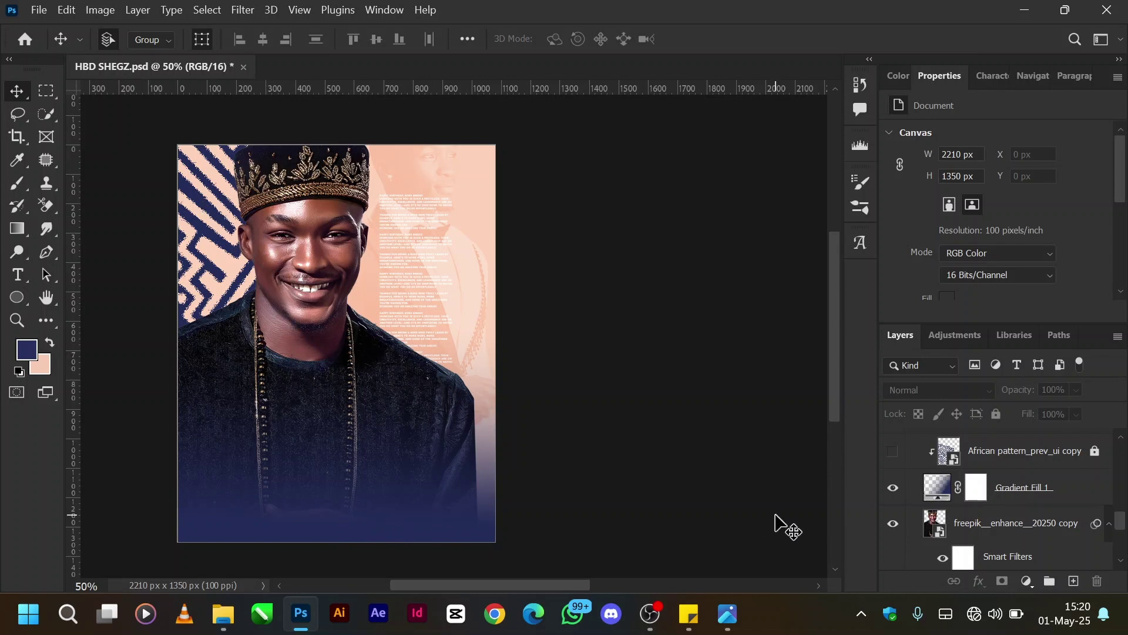
pyautogui.scroll(-1, 969, 505)
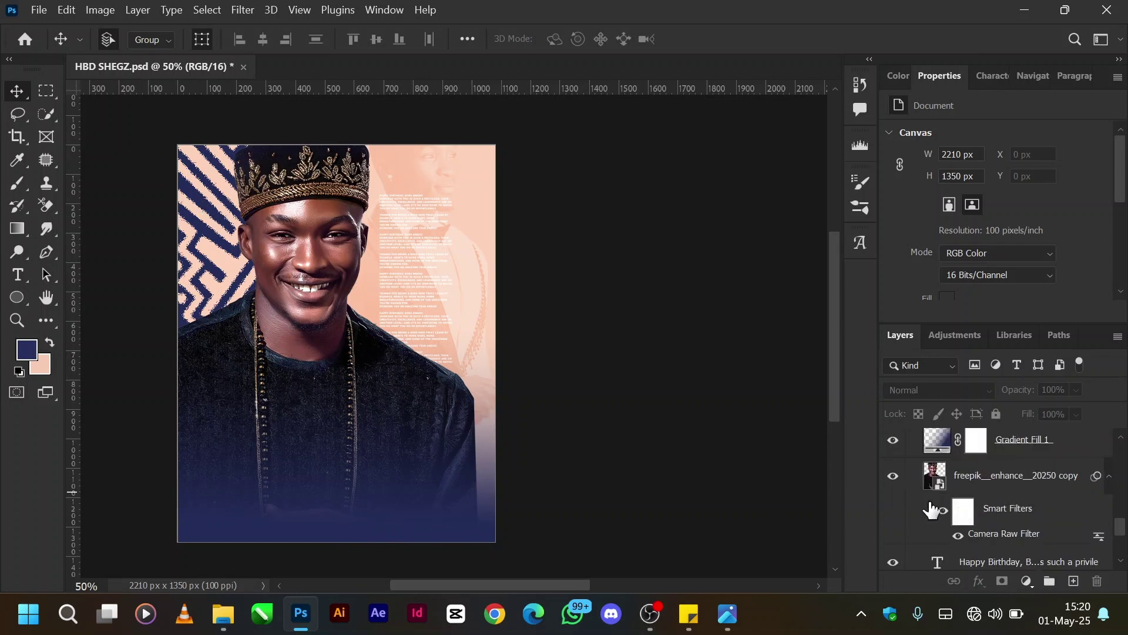
pyautogui.scroll(2, 929, 493)
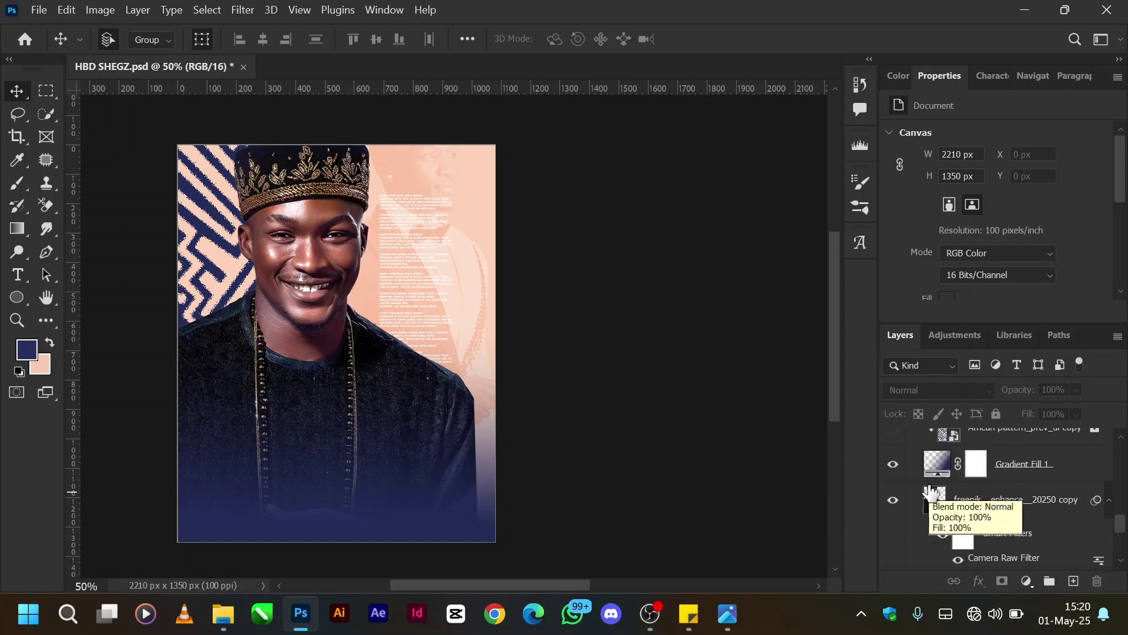
pyautogui.click(891, 481)
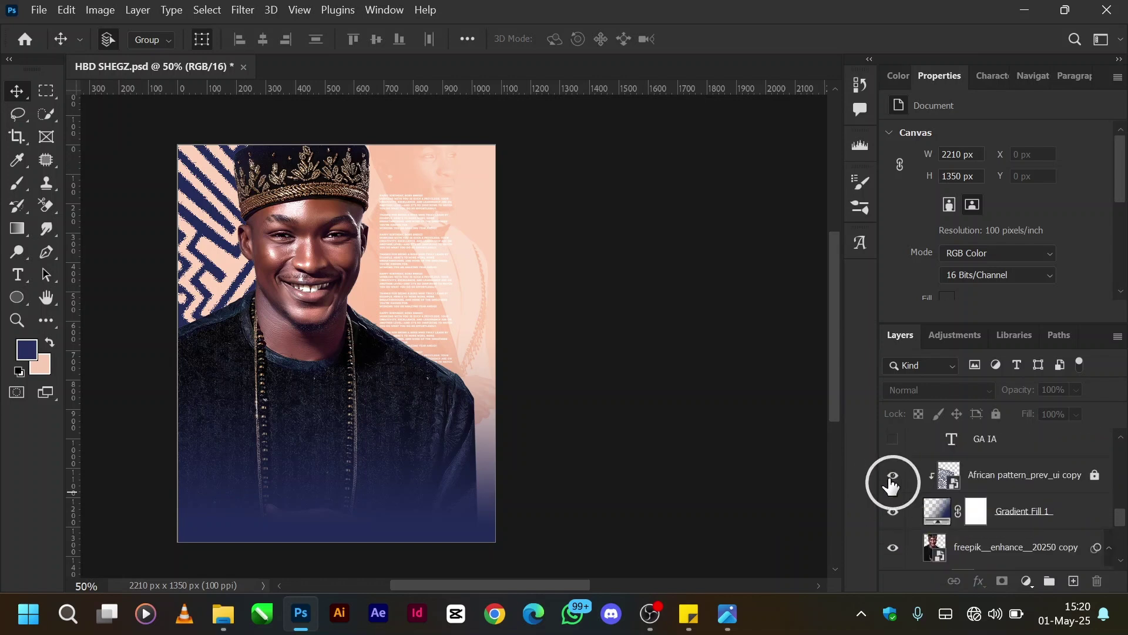
pyautogui.click(1016, 478)
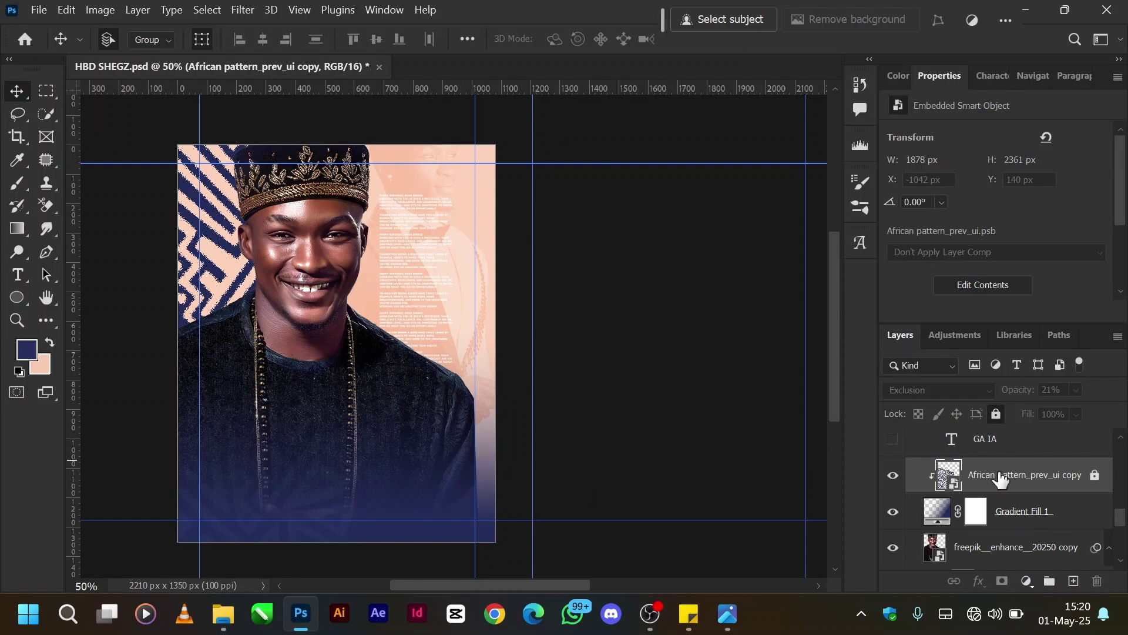
pyautogui.scroll(2, 1000, 477)
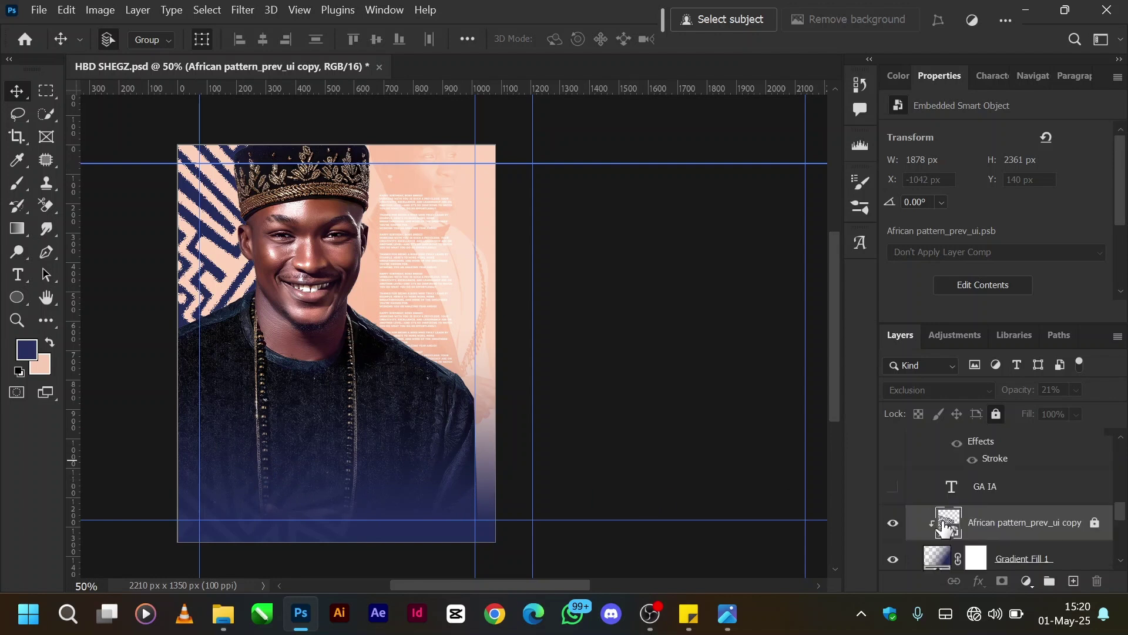
# Show and select the GA IA title layer and start editing its lettering.
pyautogui.click(890, 494)
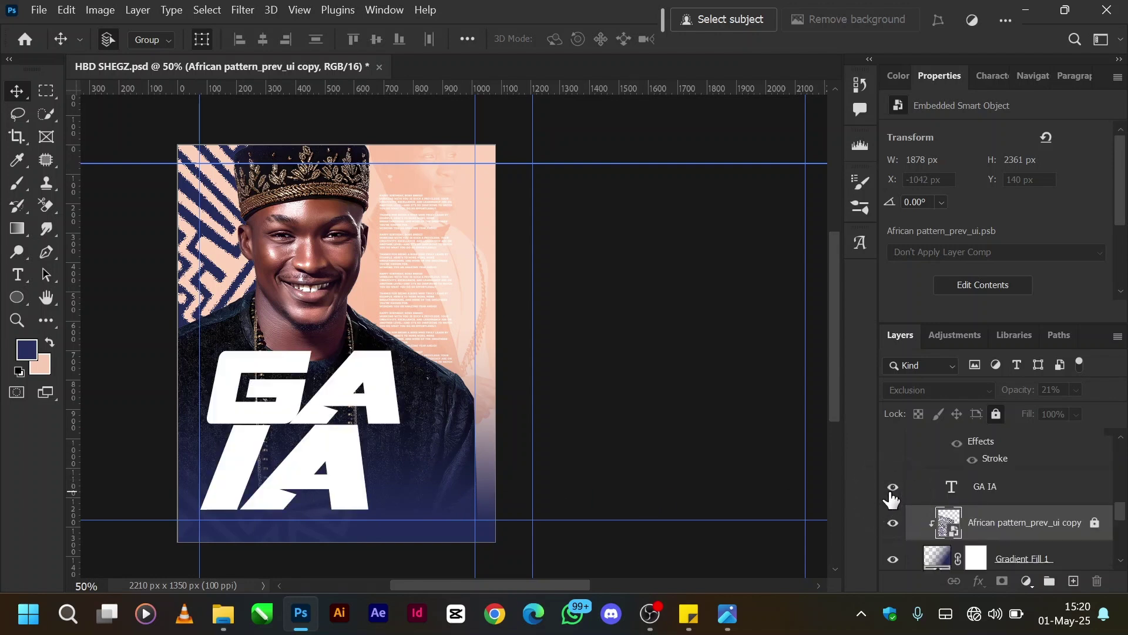
pyautogui.click(952, 487)
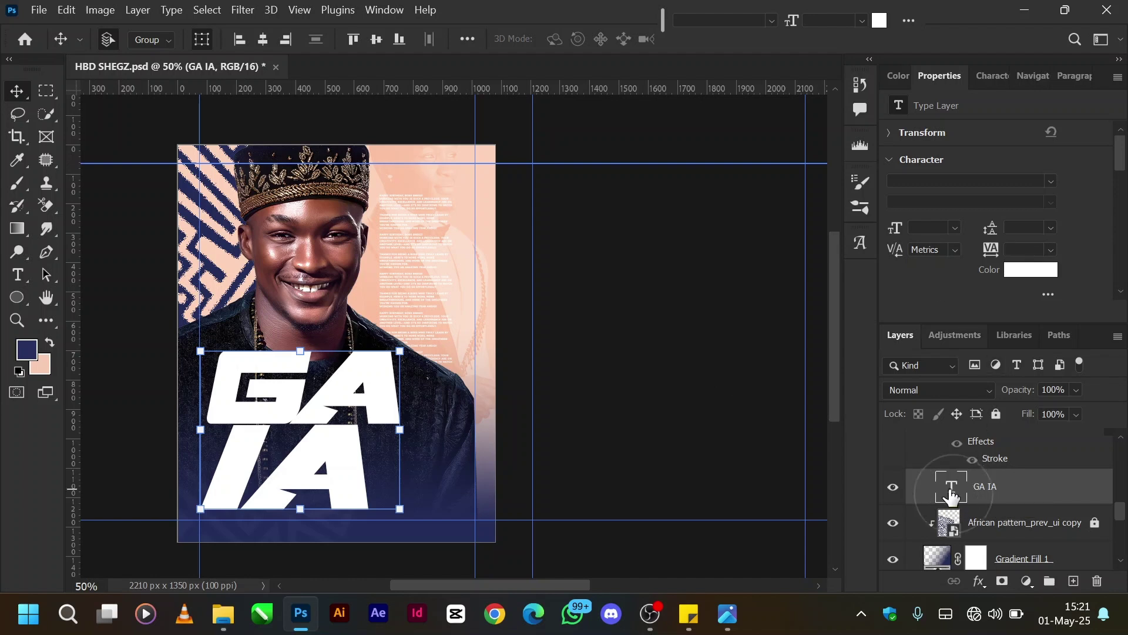
pyautogui.doubleClick(951, 495)
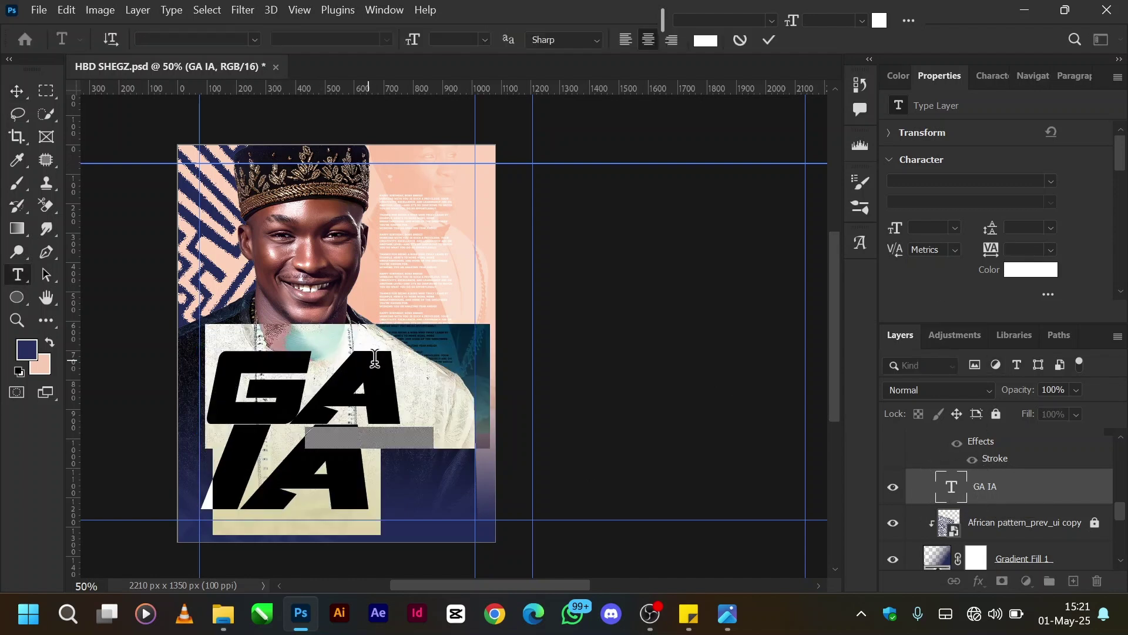
pyautogui.click(303, 388)
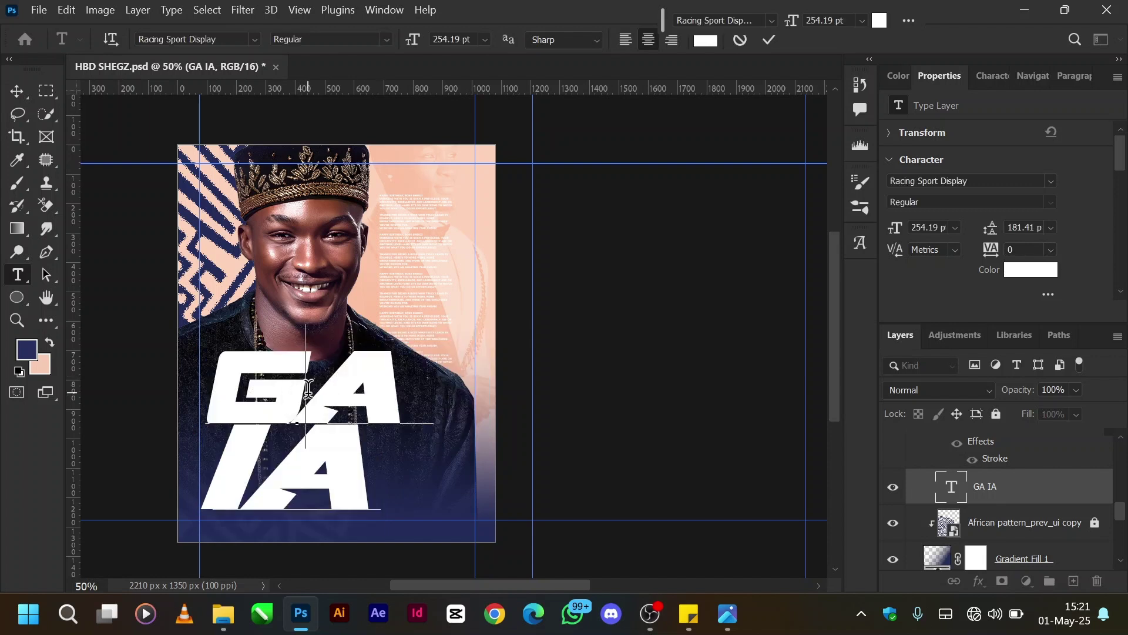
pyautogui.moveTo(303, 388); pyautogui.dragTo(394, 389)
pyautogui.click(393, 388)
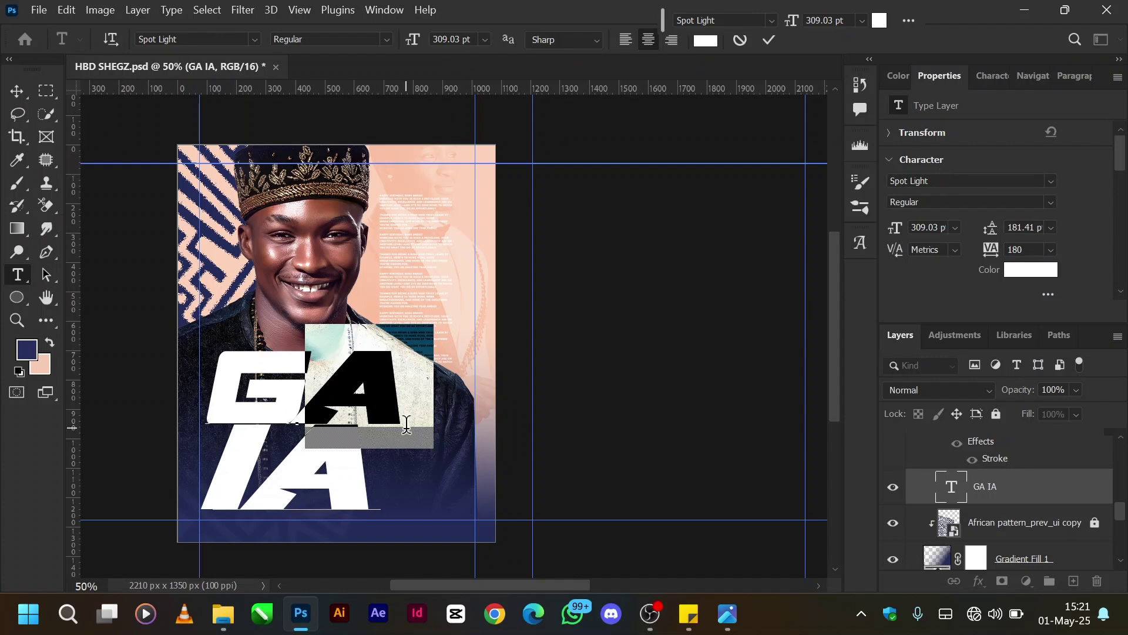
# Delete the G from the title's top line, remove a stray 6, and undo the last change.
pyautogui.click(303, 388)
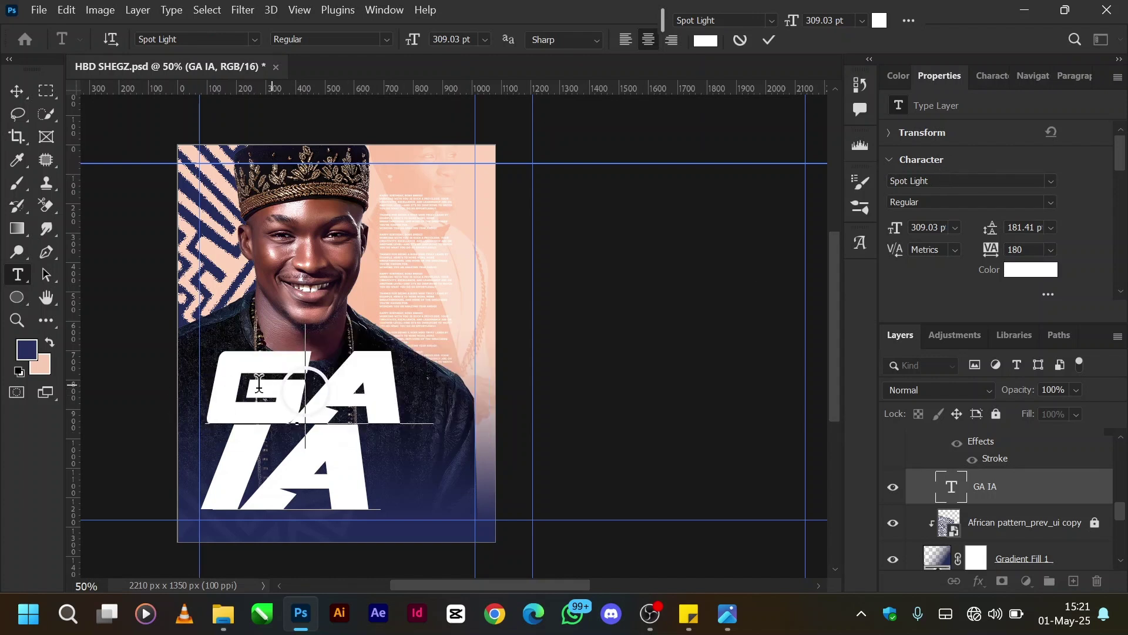
pyautogui.click(239, 384)
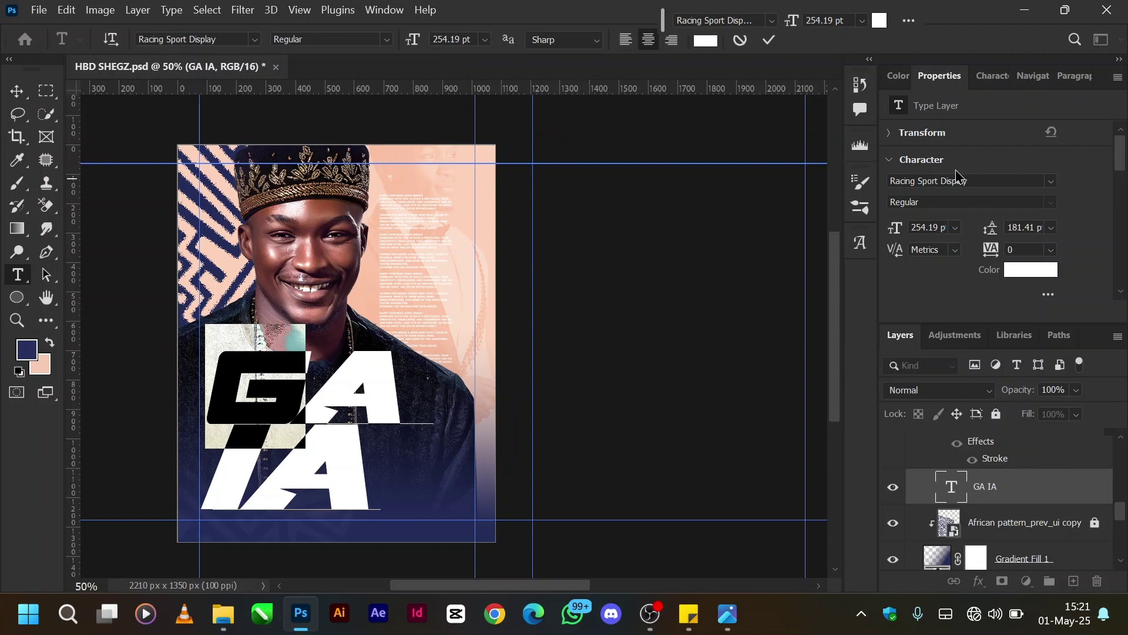
pyautogui.click(317, 385)
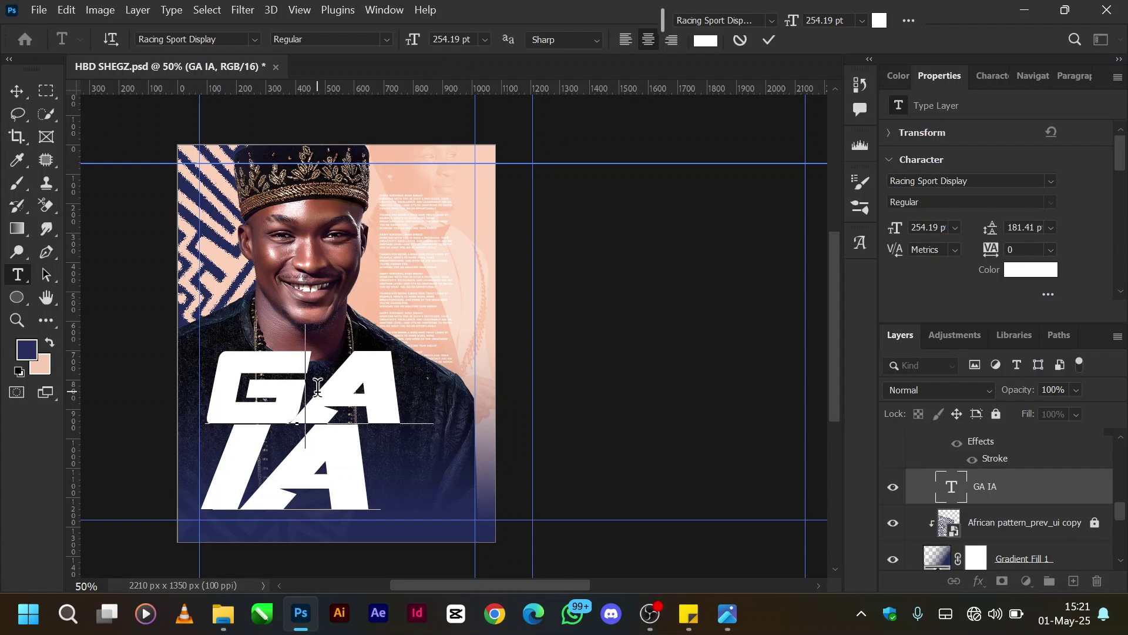
pyautogui.press('BackSpace')
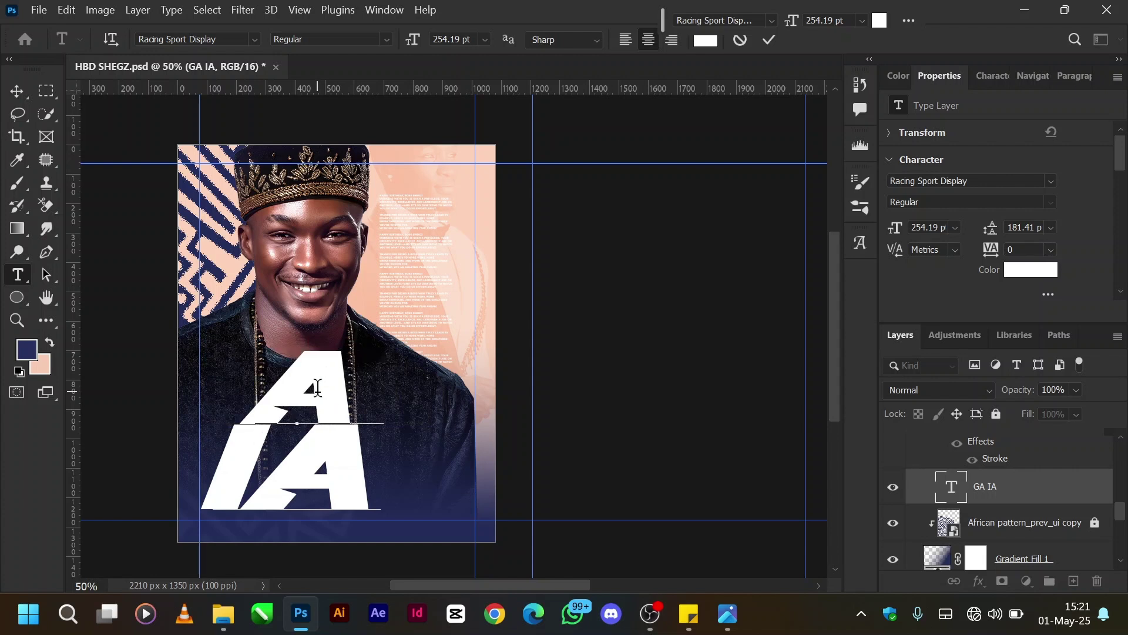
pyautogui.click(346, 390)
pyautogui.click(344, 373)
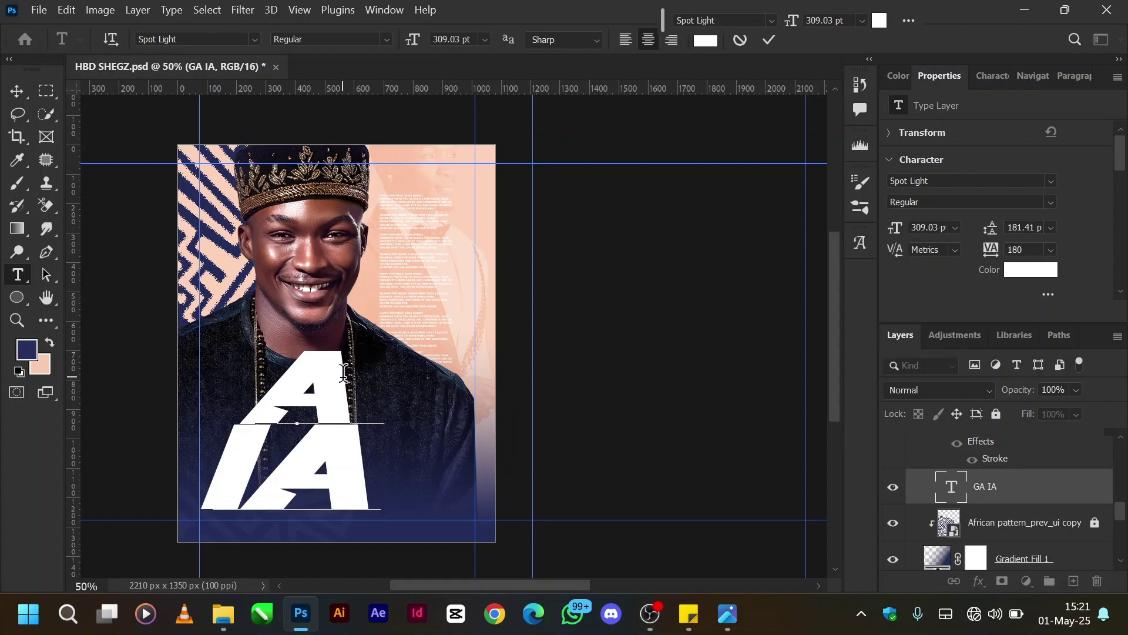
pyautogui.write('6')
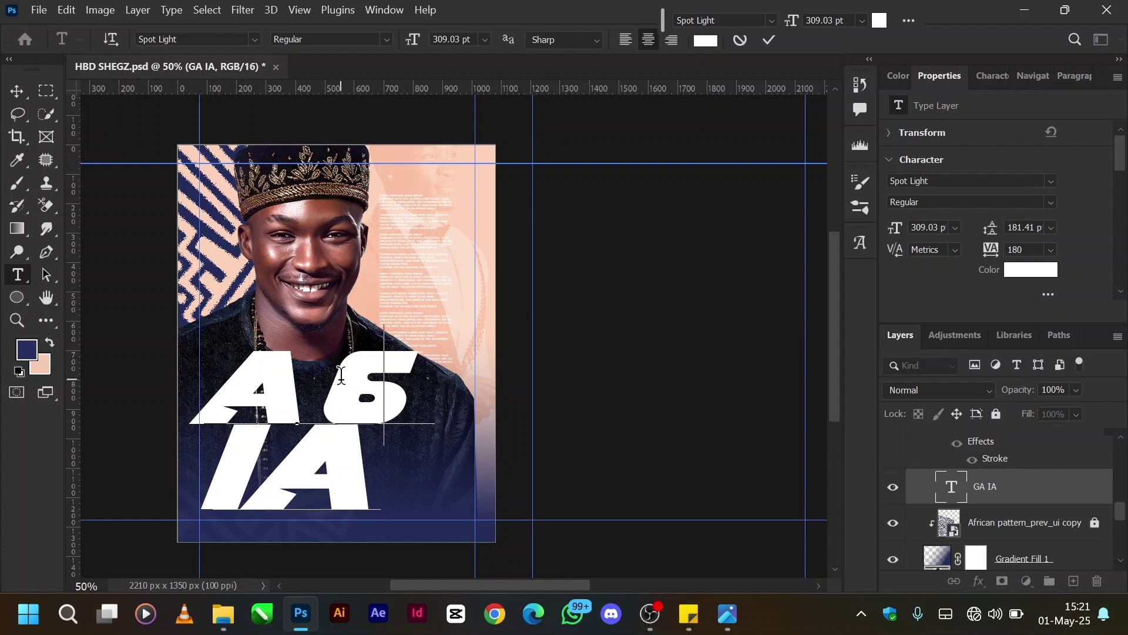
pyautogui.press('BackSpace')
pyautogui.write('G')
pyautogui.press('BackSpace')
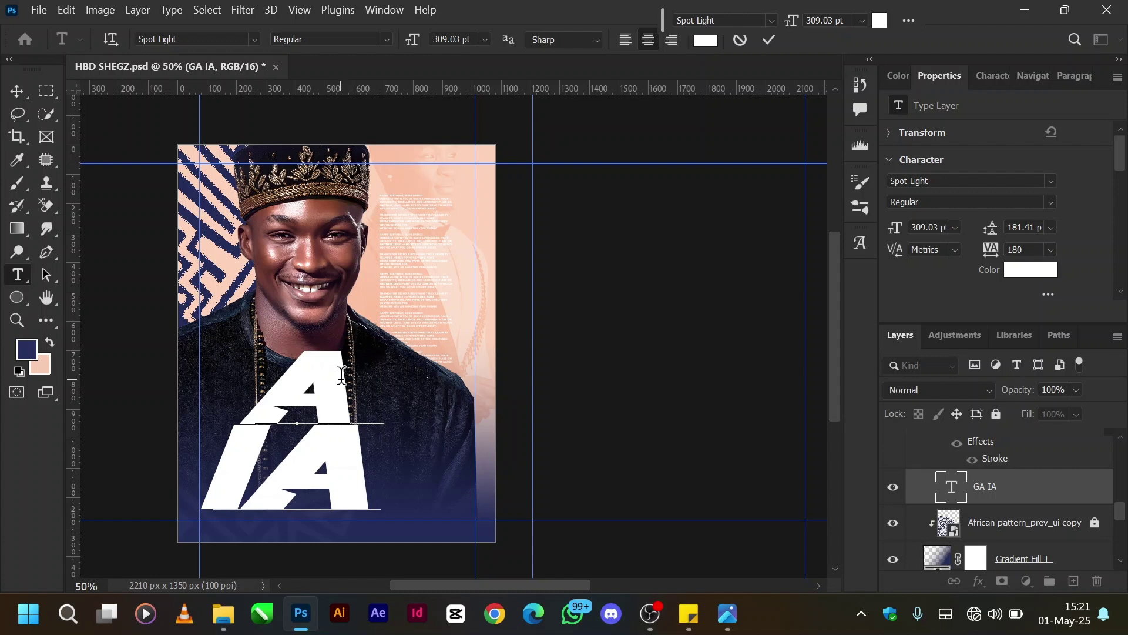
pyautogui.hotkey('ctrl', 'z')
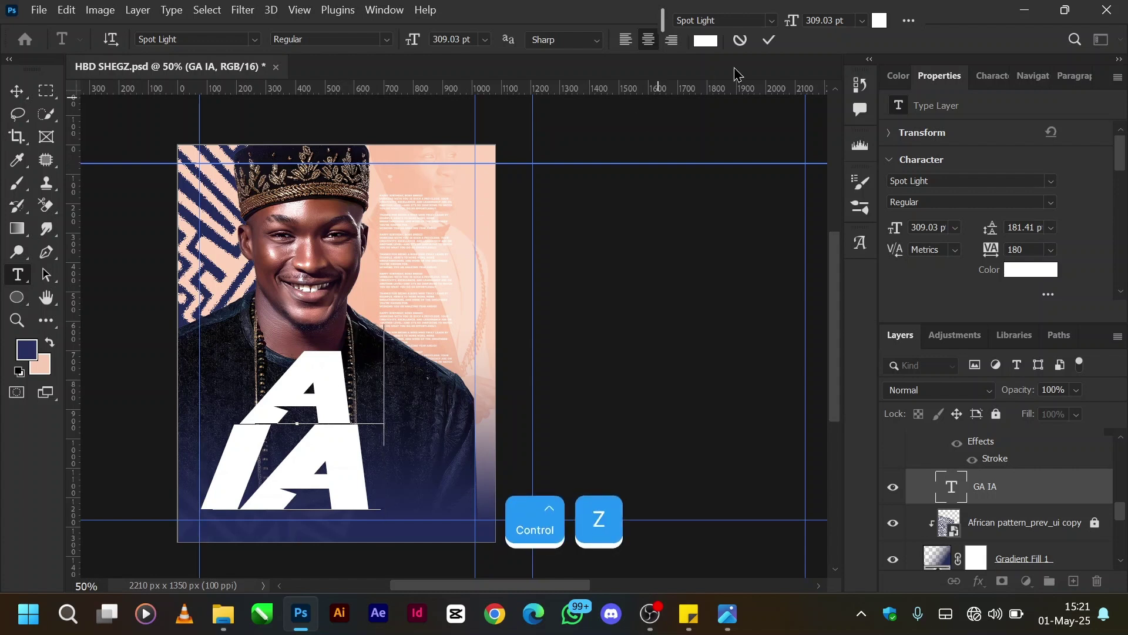
pyautogui.click(743, 43)
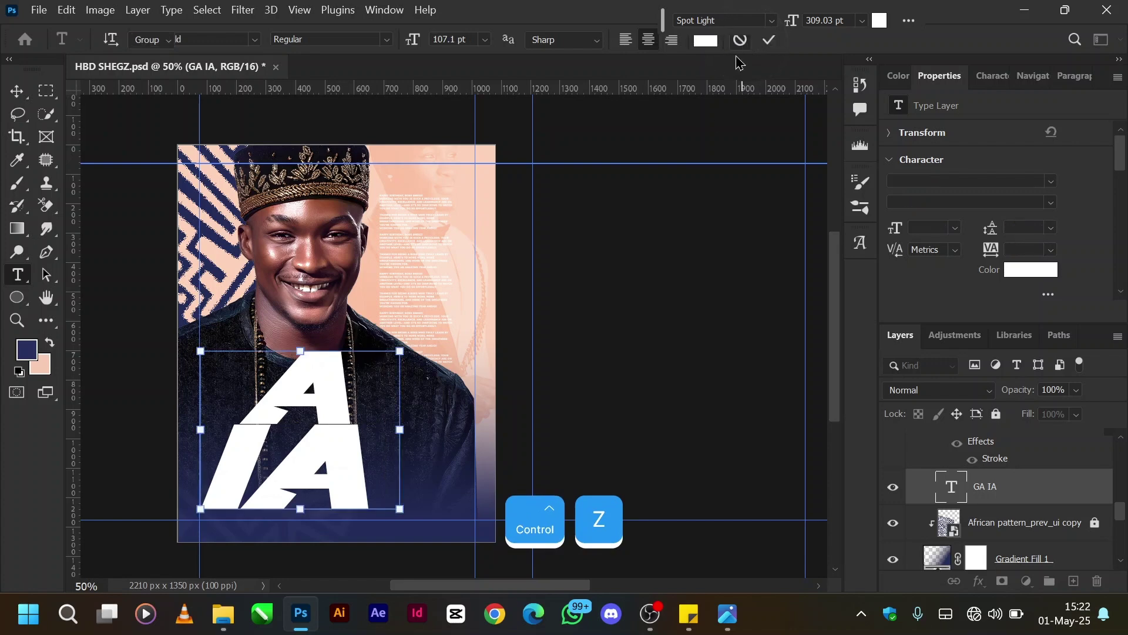
pyautogui.hotkey('ctrl', 'z')
pyautogui.hotkey('ctrl', 'z')
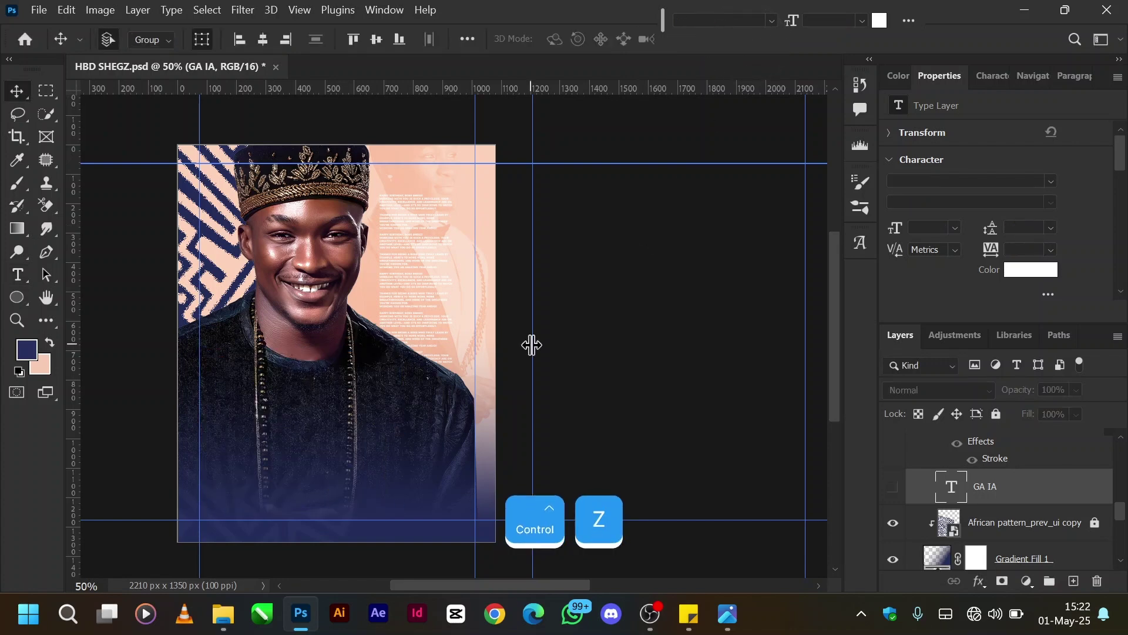
pyautogui.hotkey('ctrl', 'shift', 'z')
pyautogui.hotkey('ctrl', 'shift', 'z')
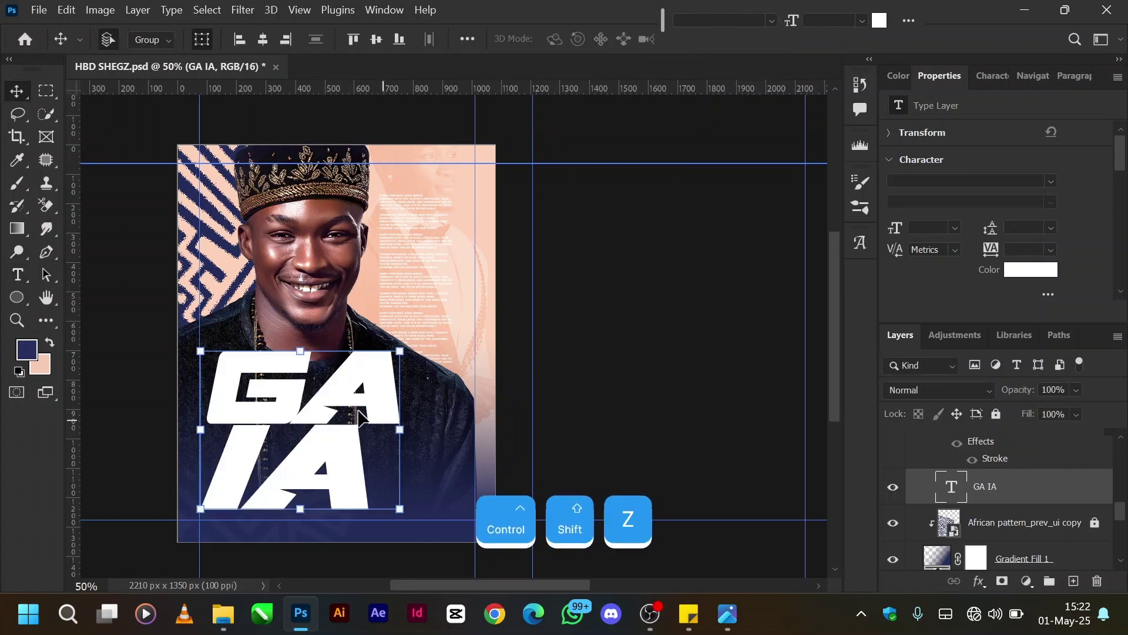
pyautogui.keyDown('ctrl'); pyautogui.keyDown('shift'); pyautogui.click(318, 396); pyautogui.keyUp('shift'); pyautogui.keyUp('ctrl')
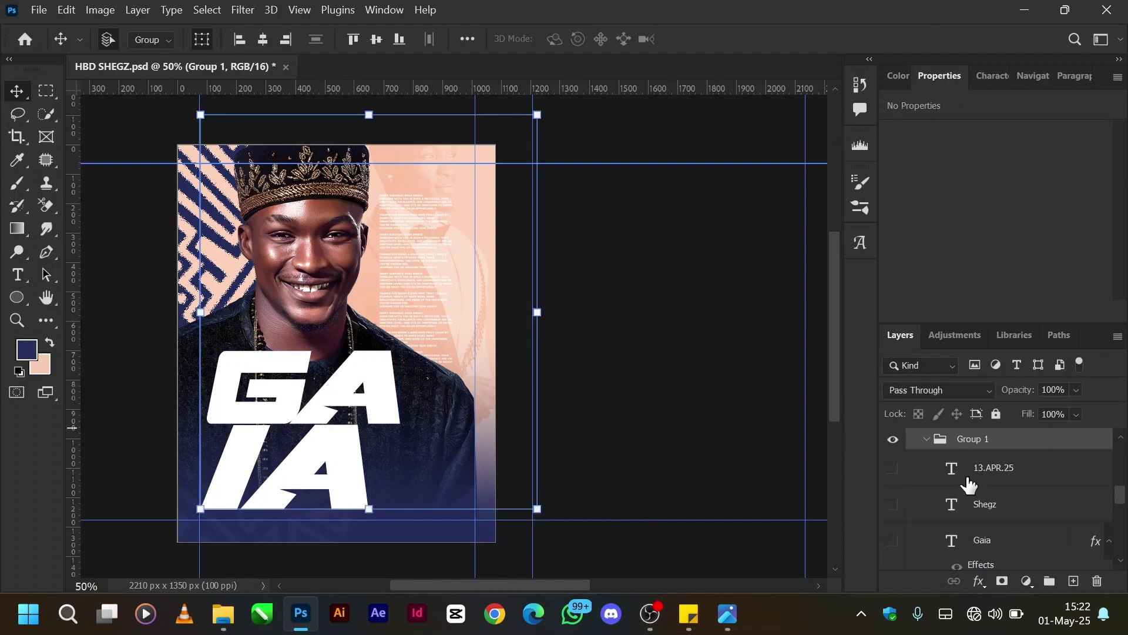
pyautogui.scroll(-4, 967, 484)
pyautogui.scroll(1, 961, 480)
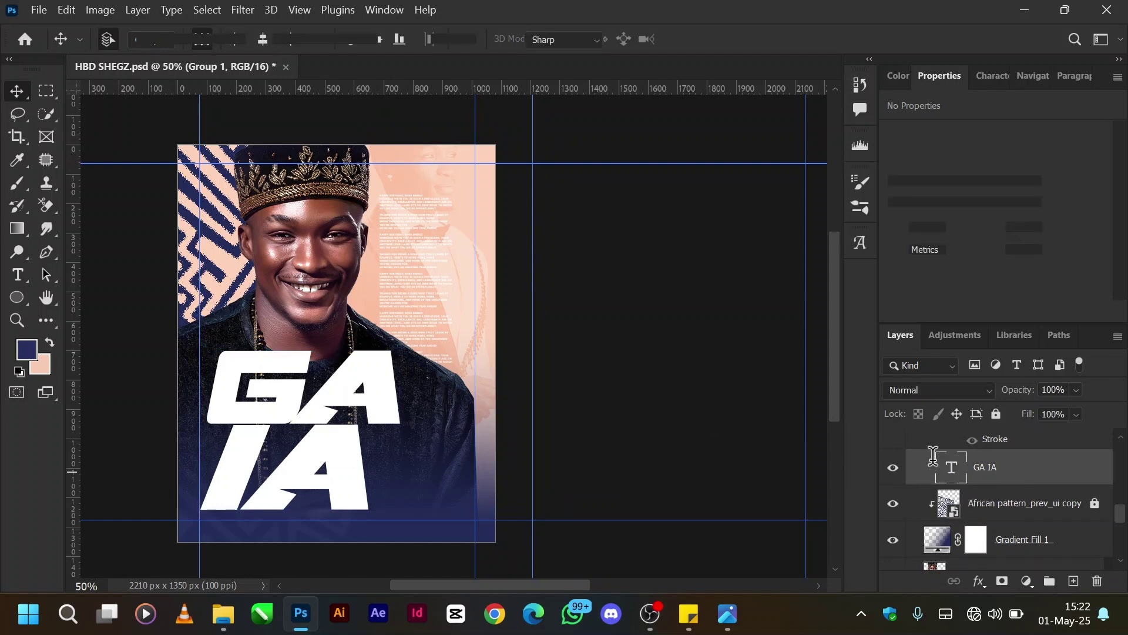
pyautogui.doubleClick(953, 469)
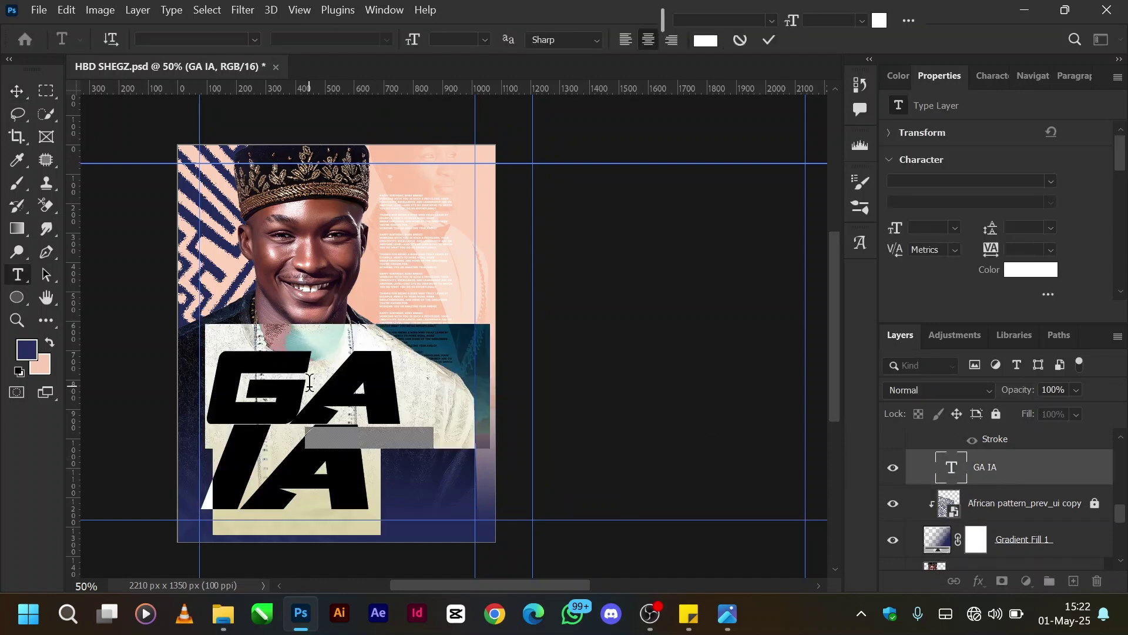
pyautogui.moveTo(315, 386); pyautogui.dragTo(248, 385)
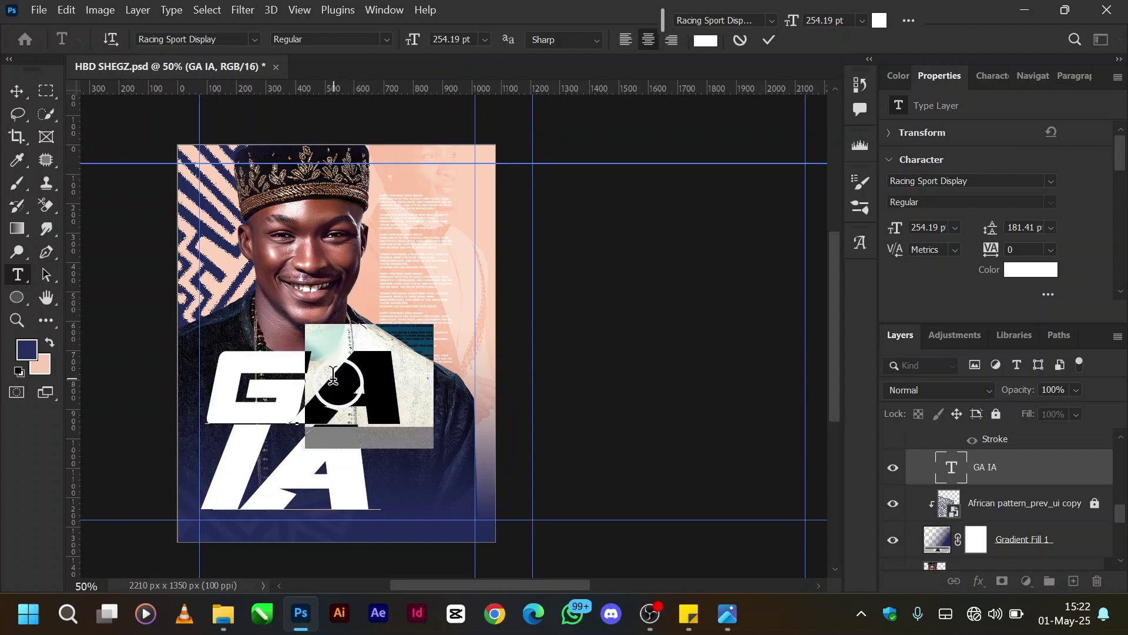
pyautogui.hotkey('ctrl', 'z')
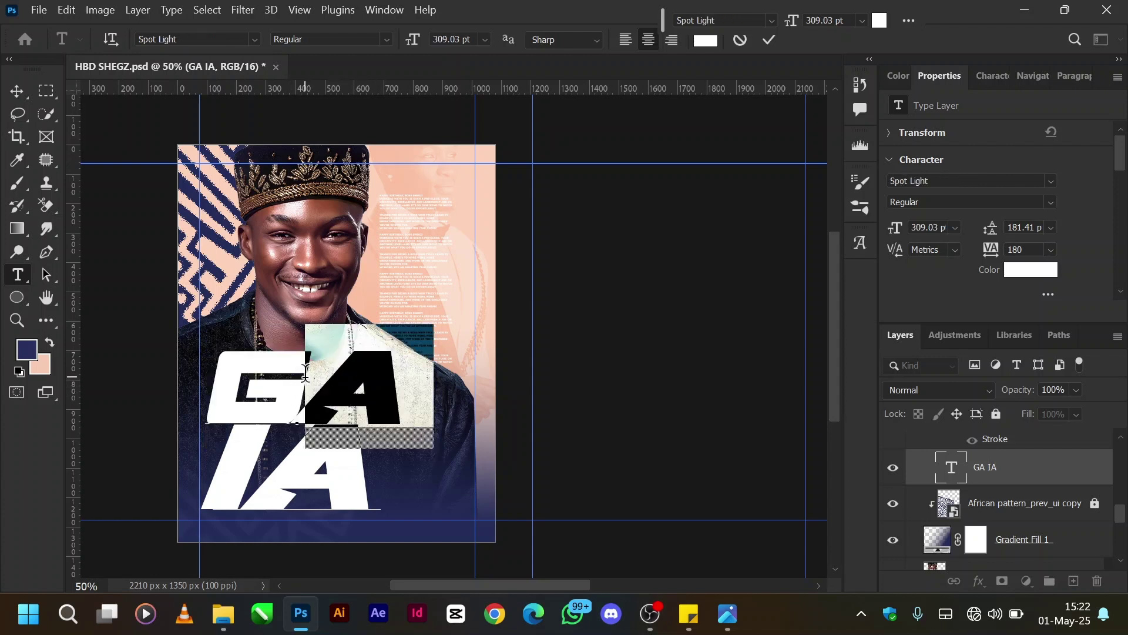
pyautogui.hotkey('ctrl', 'shift', 'z')
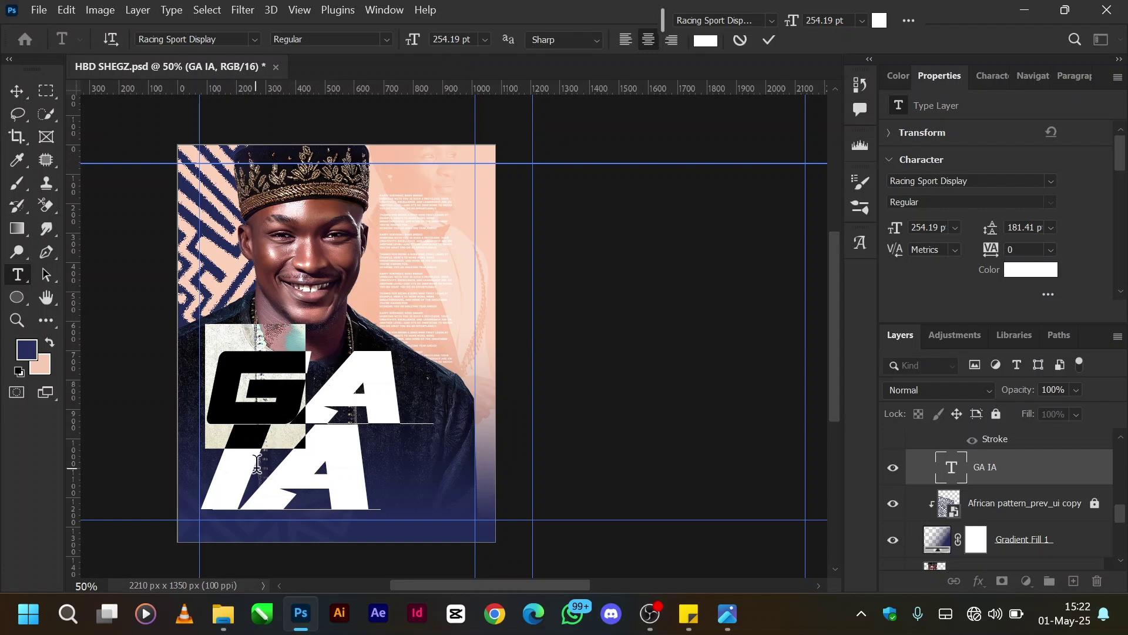
pyautogui.moveTo(256, 463); pyautogui.dragTo(202, 466)
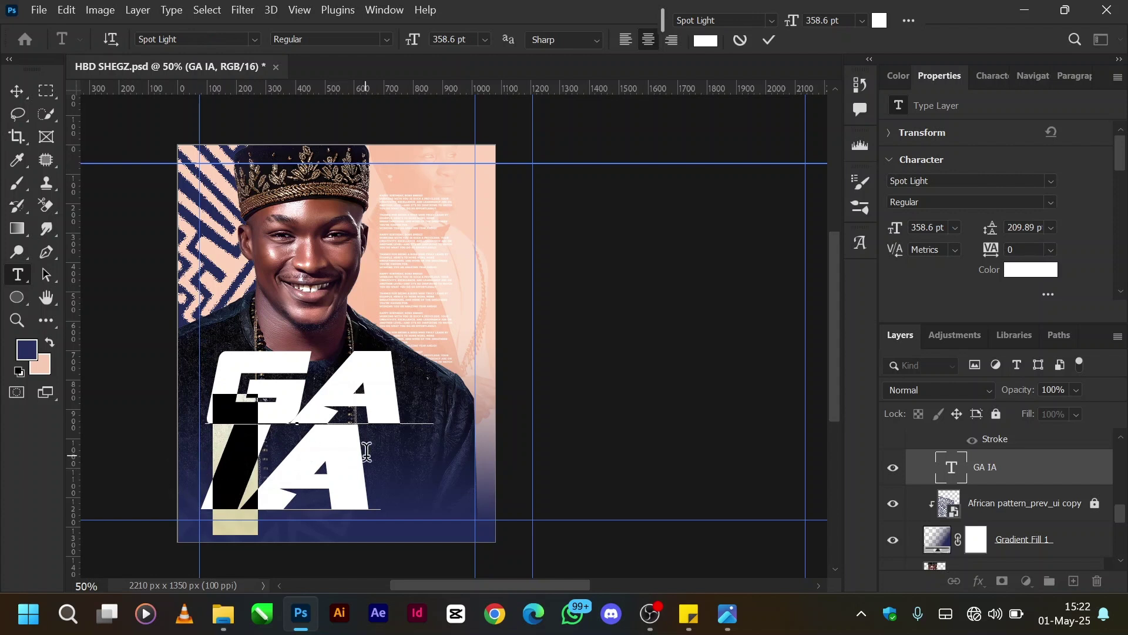
pyautogui.moveTo(365, 452); pyautogui.dragTo(303, 466)
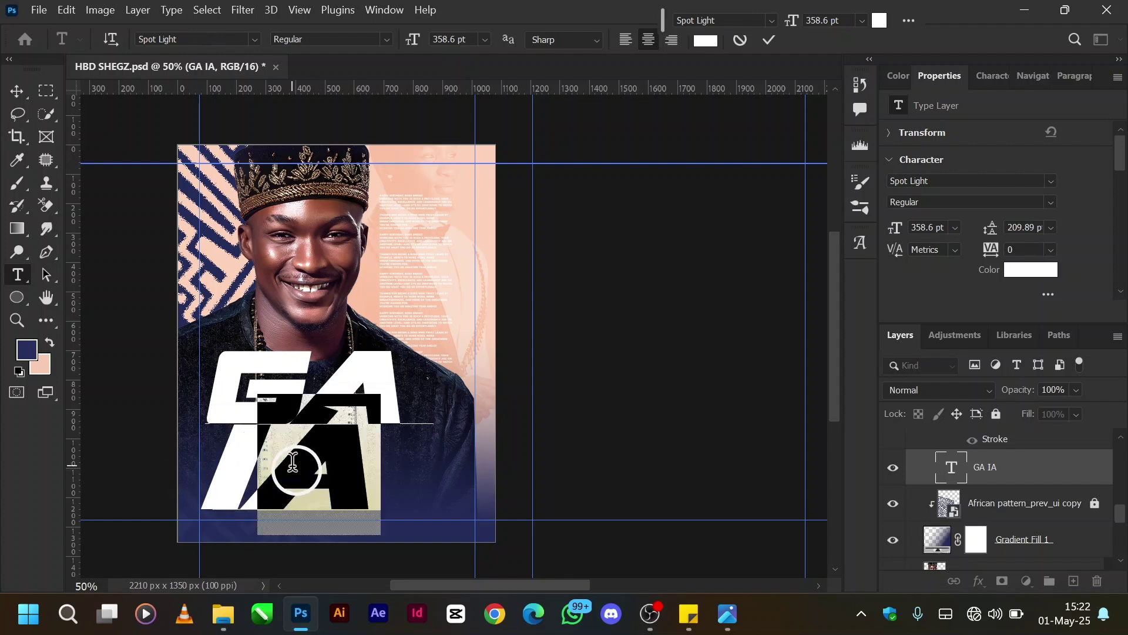
pyautogui.click(309, 382)
pyautogui.hotkey('shift', 'Right')
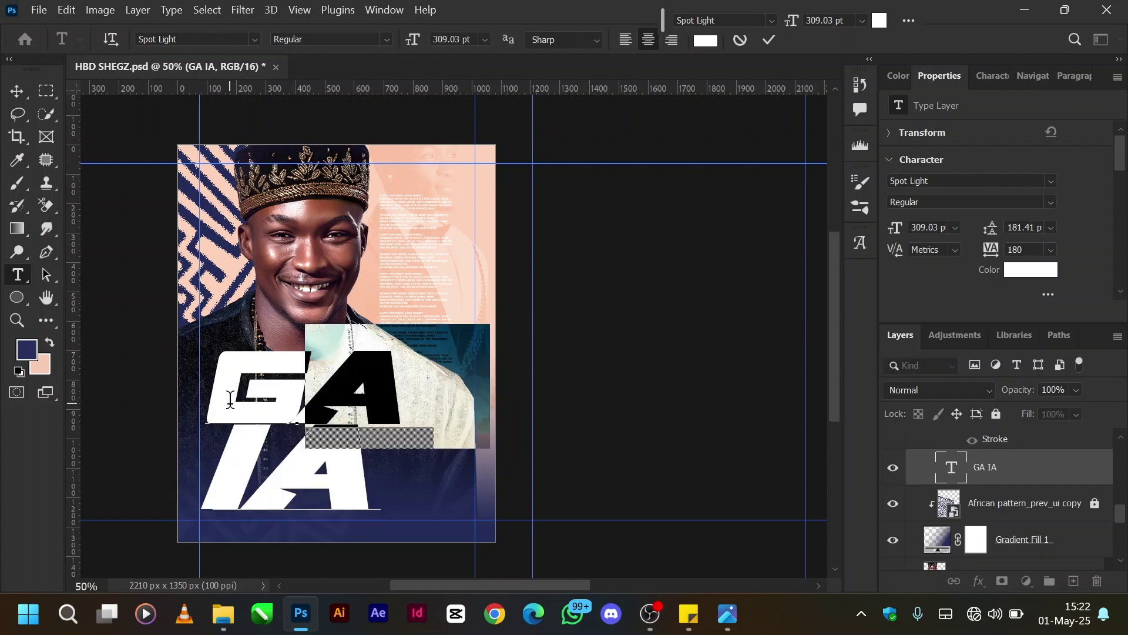
pyautogui.click(768, 42)
pyautogui.press('v')
pyautogui.scroll(1, 985, 494)
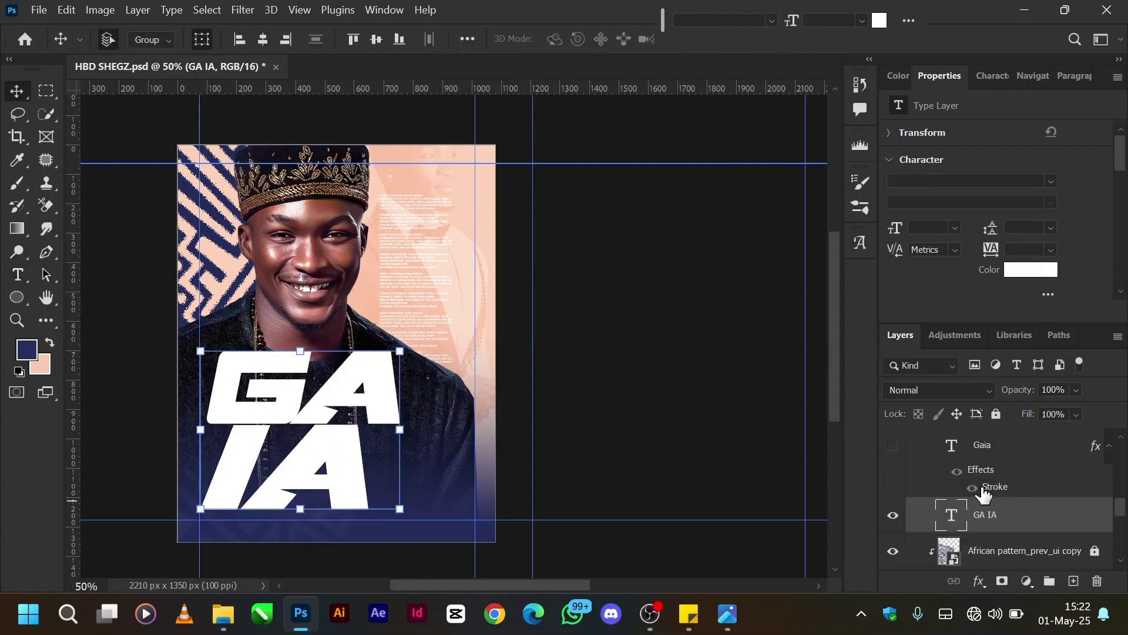
pyautogui.scroll(-1, 985, 495)
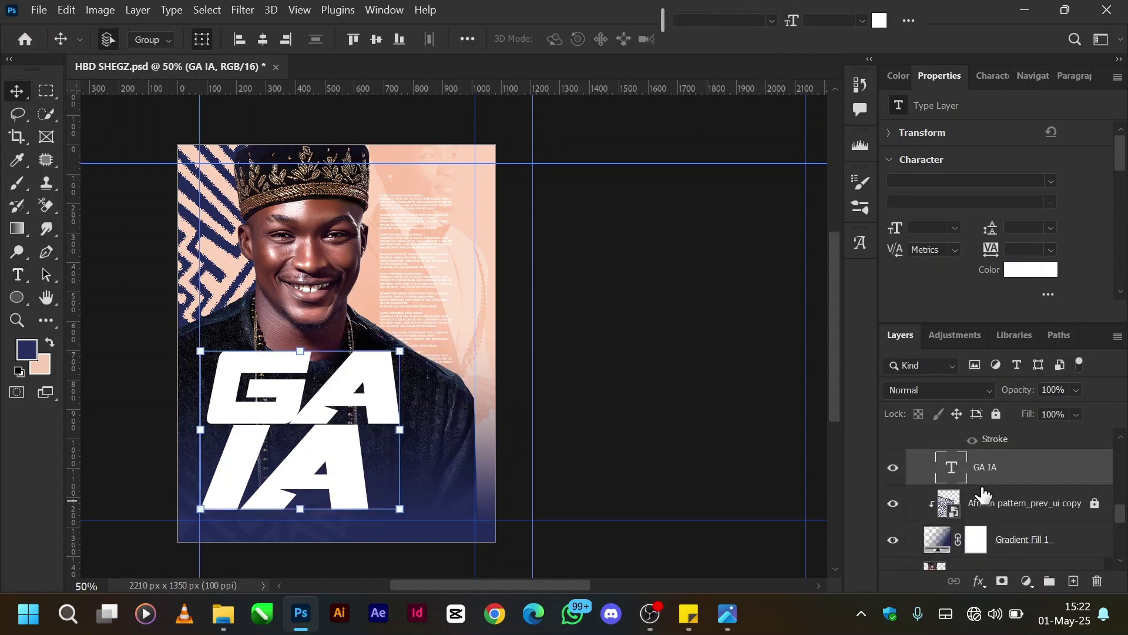
pyautogui.scroll(1, 984, 494)
pyautogui.scroll(1, 970, 489)
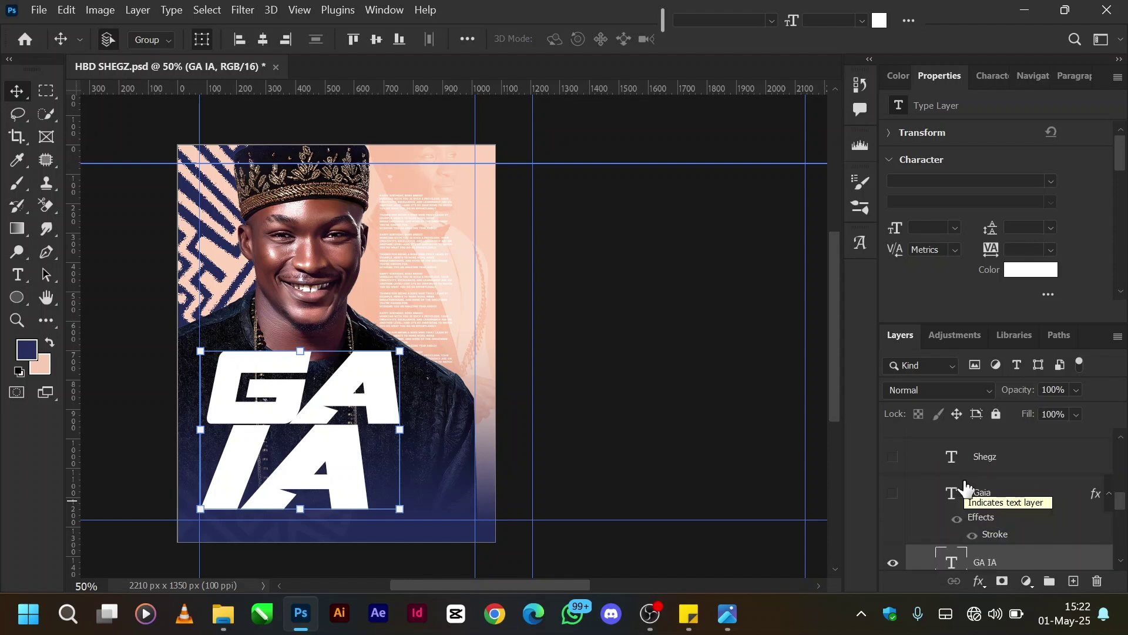
# Show the Gaia text, hide its effects, set Fill to 100%, and open Blending Options.
pyautogui.click(893, 493)
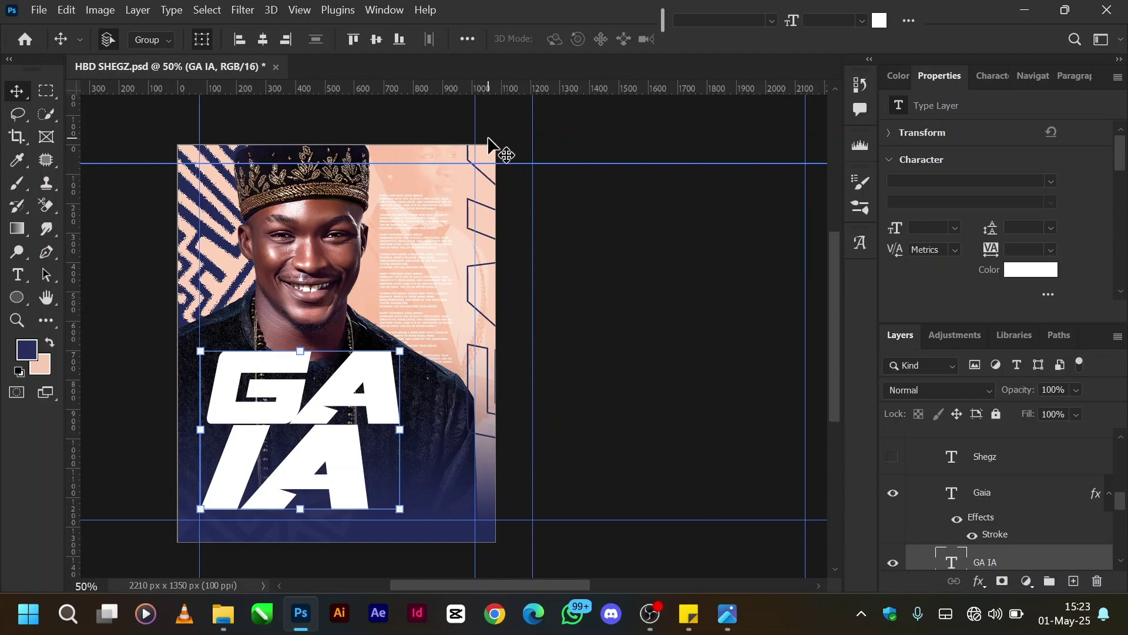
pyautogui.click(988, 504)
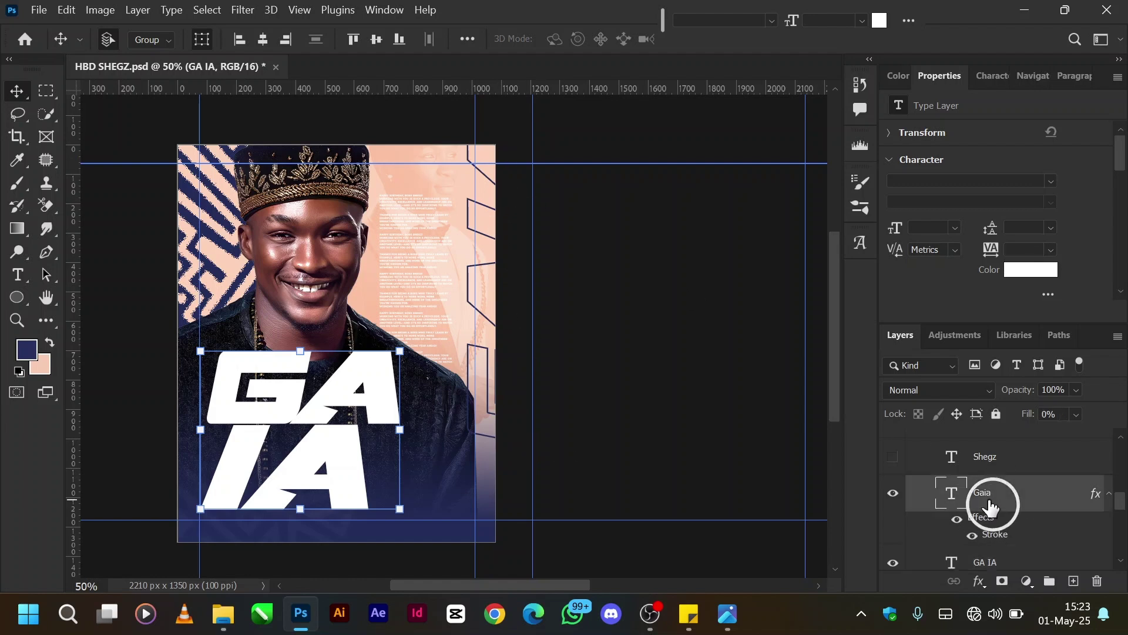
pyautogui.click(958, 525)
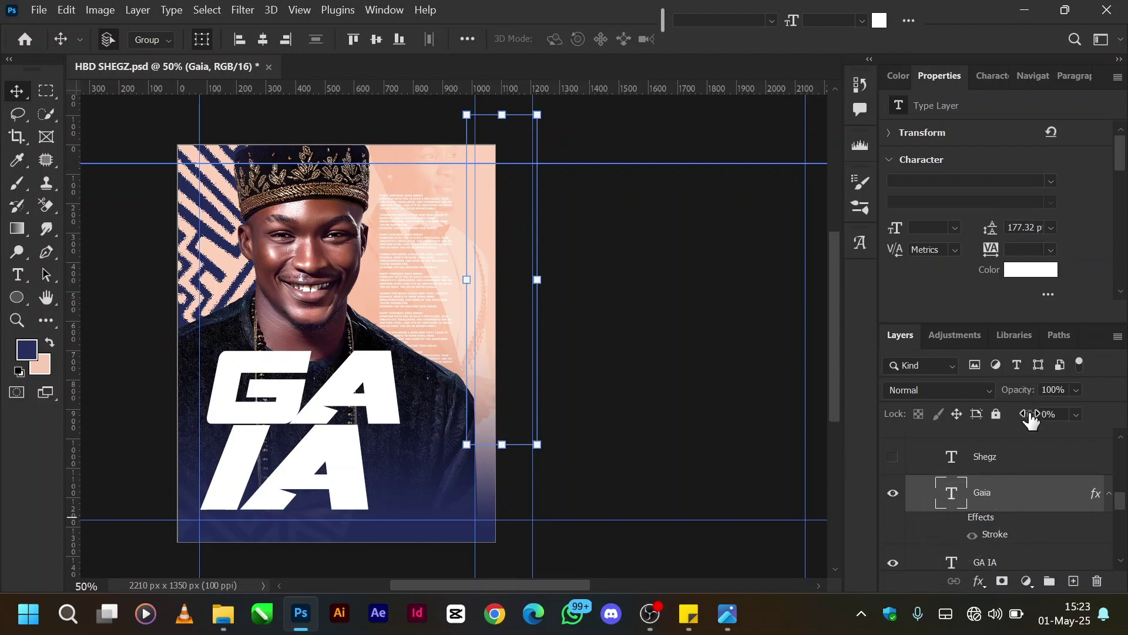
pyautogui.moveTo(1031, 419); pyautogui.dragTo(1112, 415)
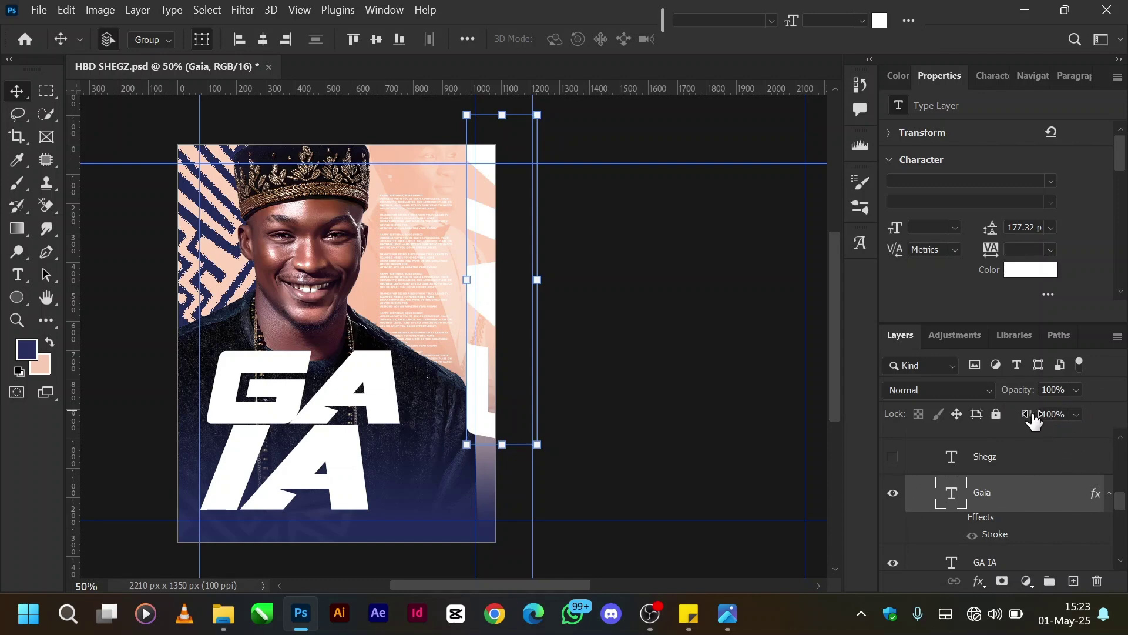
pyautogui.rightClick(1015, 495)
pyautogui.click(902, 26)
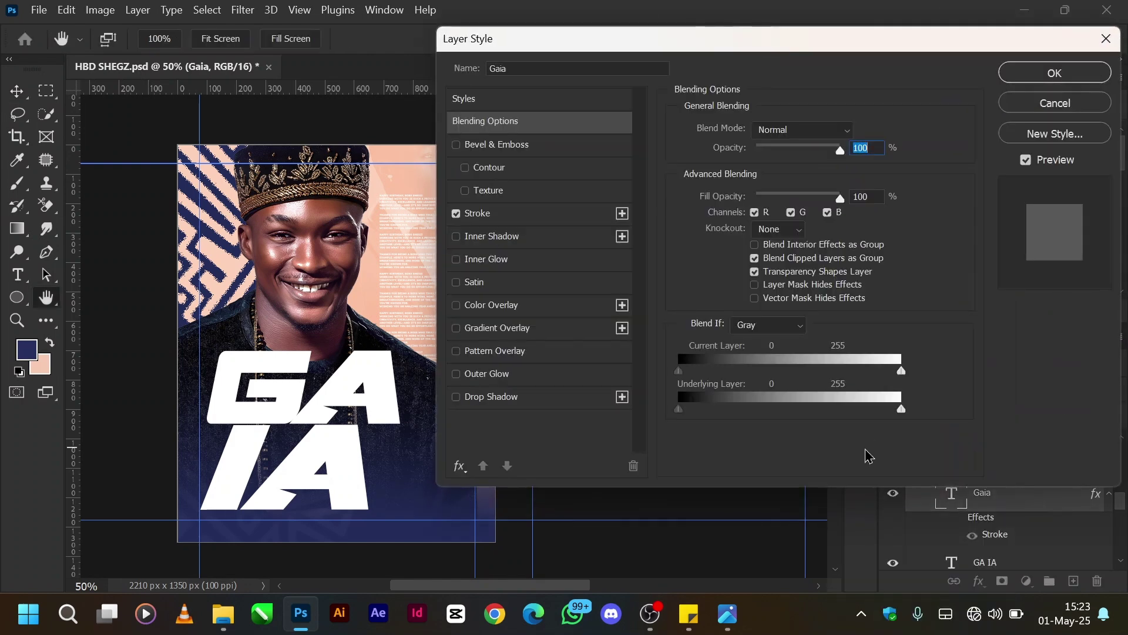
# Give the Gaia layer's Stroke a navy colour and apply the layer style.
pyautogui.click(530, 218)
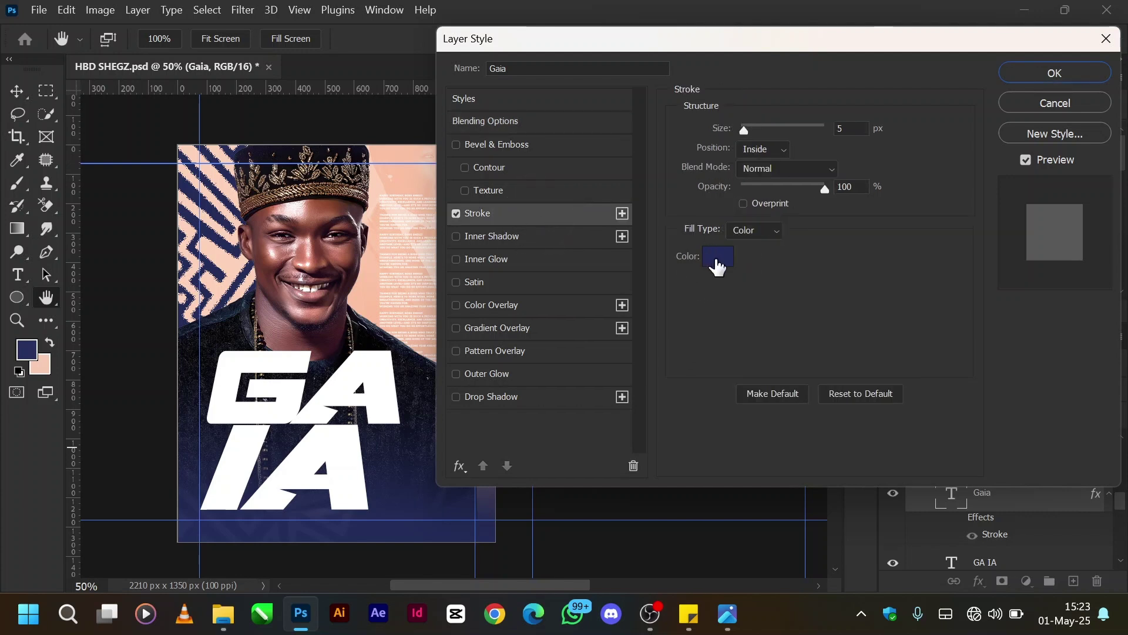
pyautogui.click(716, 259)
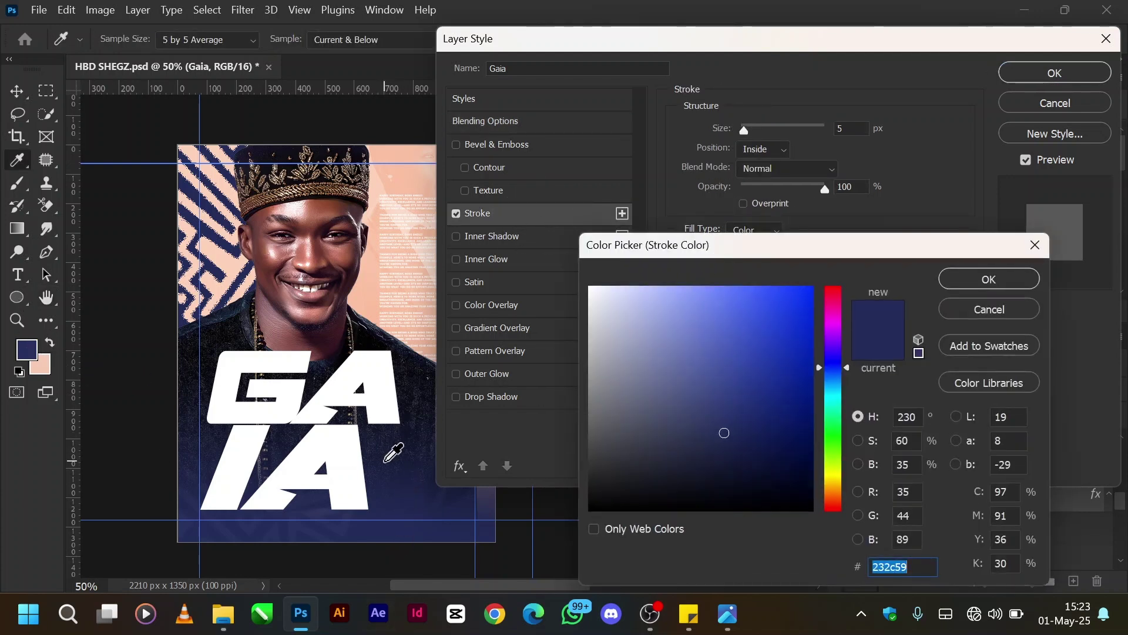
pyautogui.click(989, 281)
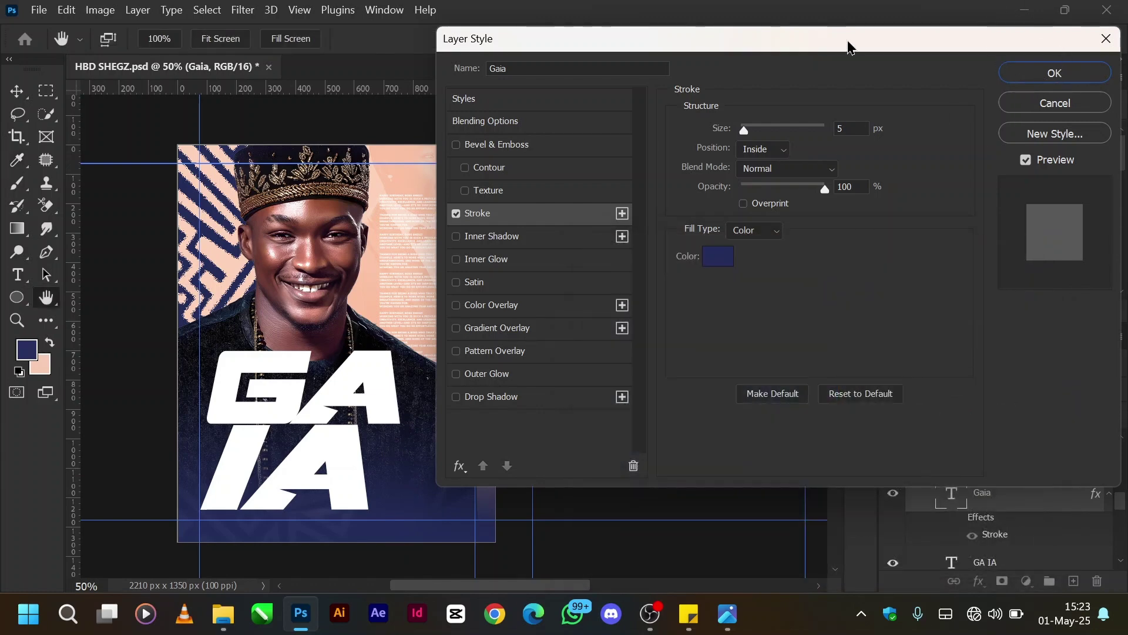
pyautogui.moveTo(825, 42)
pyautogui.mouseDown()
pyautogui.moveTo(955, 62)
pyautogui.moveTo(793, 64)
pyautogui.mouseUp()
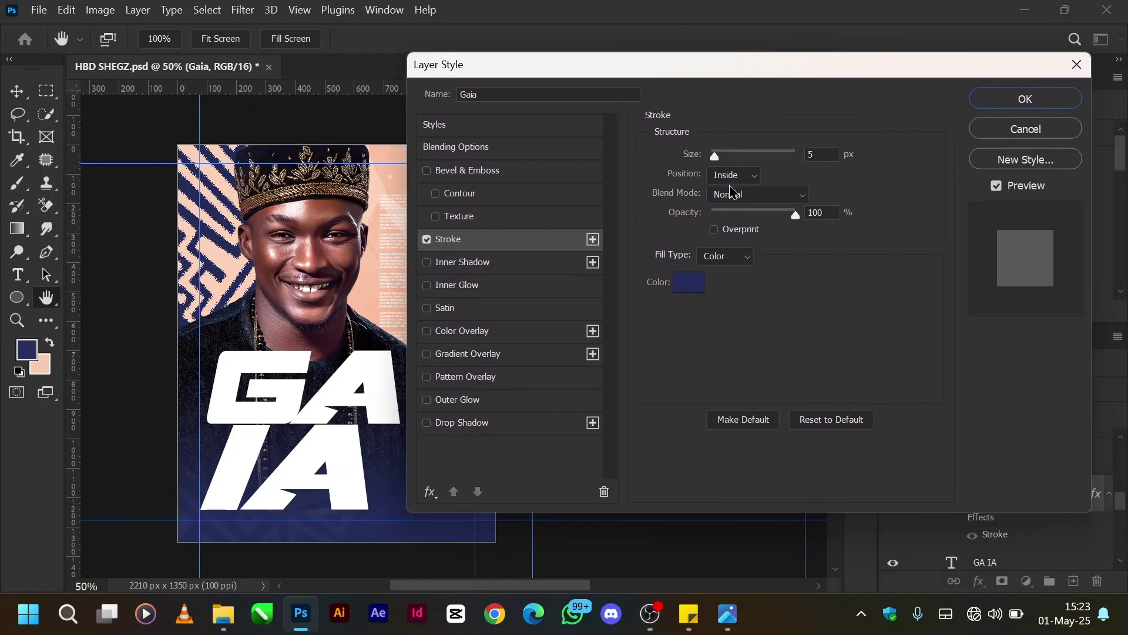
pyautogui.click(726, 182)
pyautogui.click(983, 97)
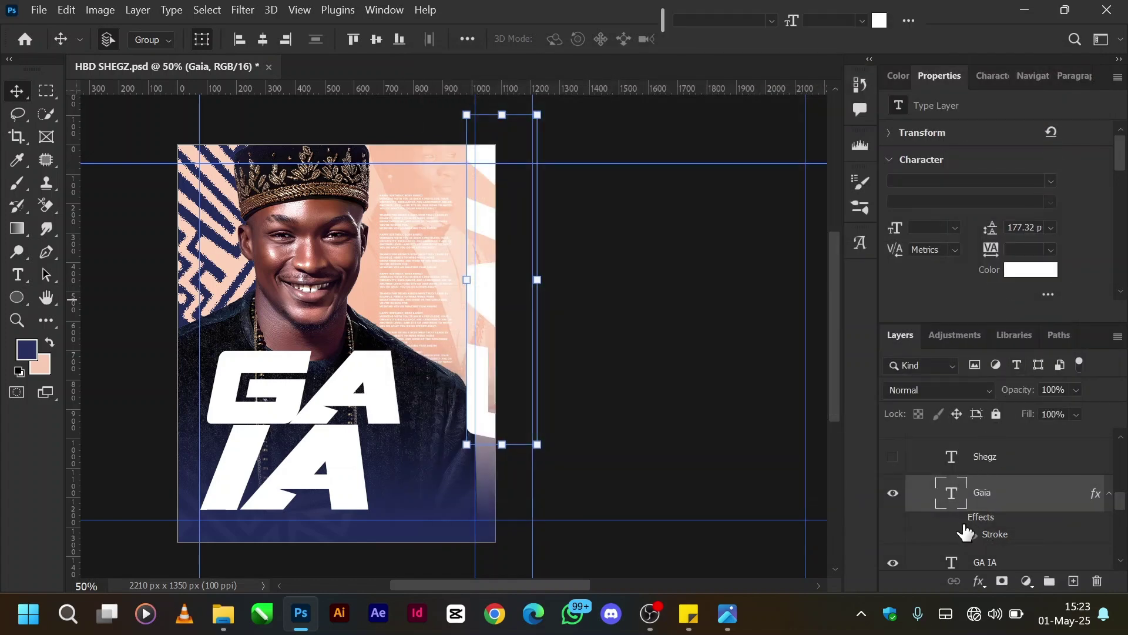
# Re-enable the Gaia layer's effects and set its Fill to 0%.
pyautogui.click(961, 523)
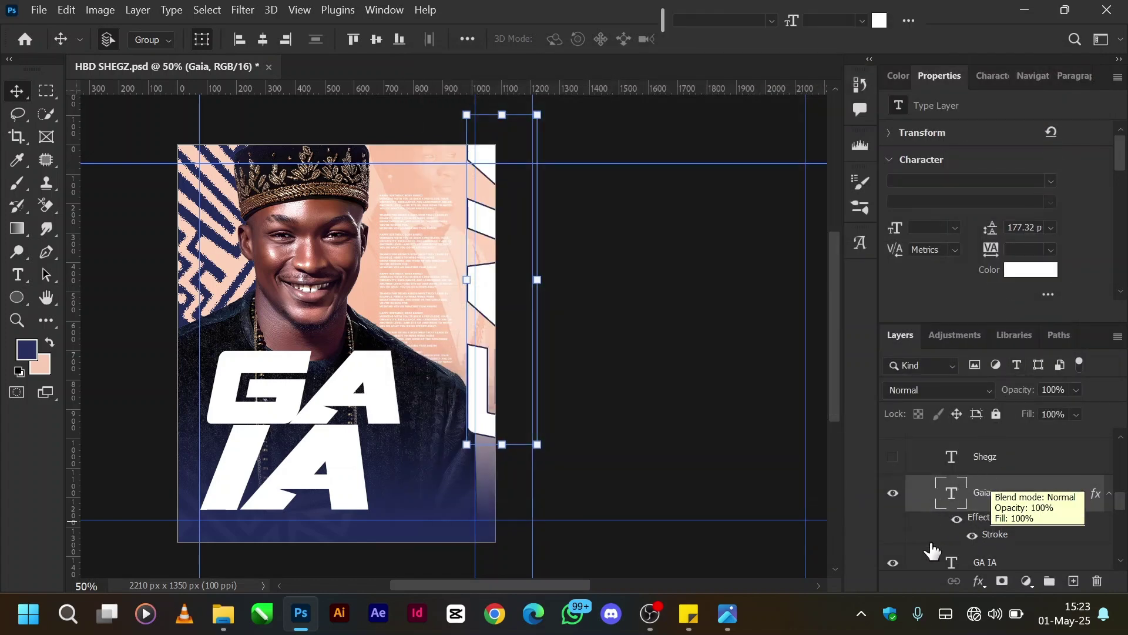
pyautogui.click(1048, 414)
pyautogui.write('0')
pyautogui.press('Return')
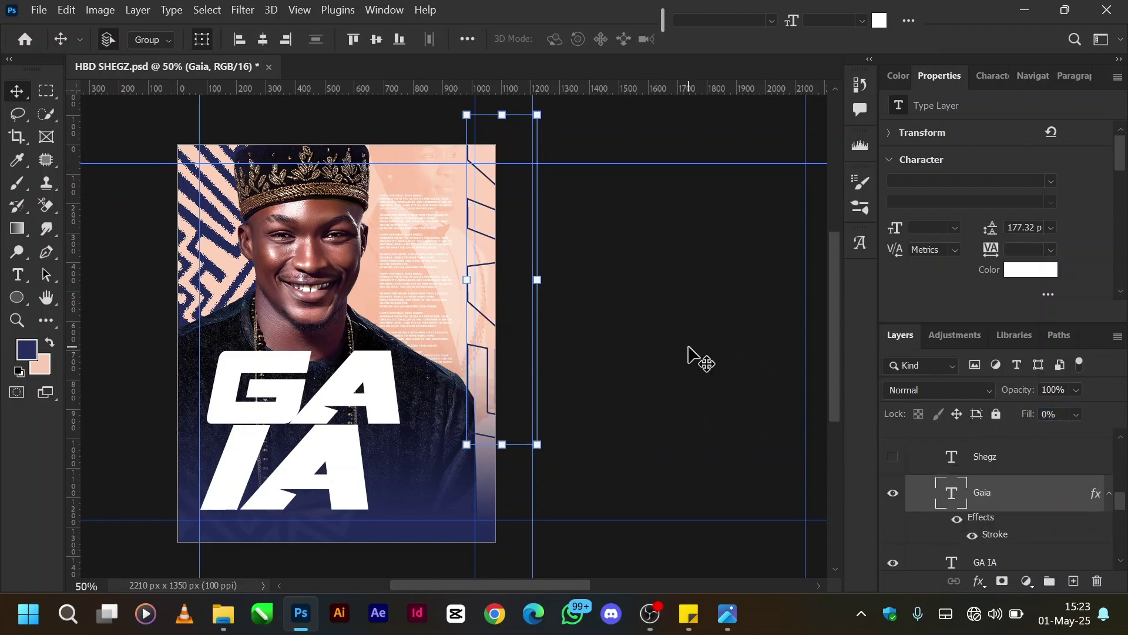
# Hide guides, show the Shegz script and 13.APR.25 date layers, and collapse Group 1.
pyautogui.hotkey('ctrl', 'h')
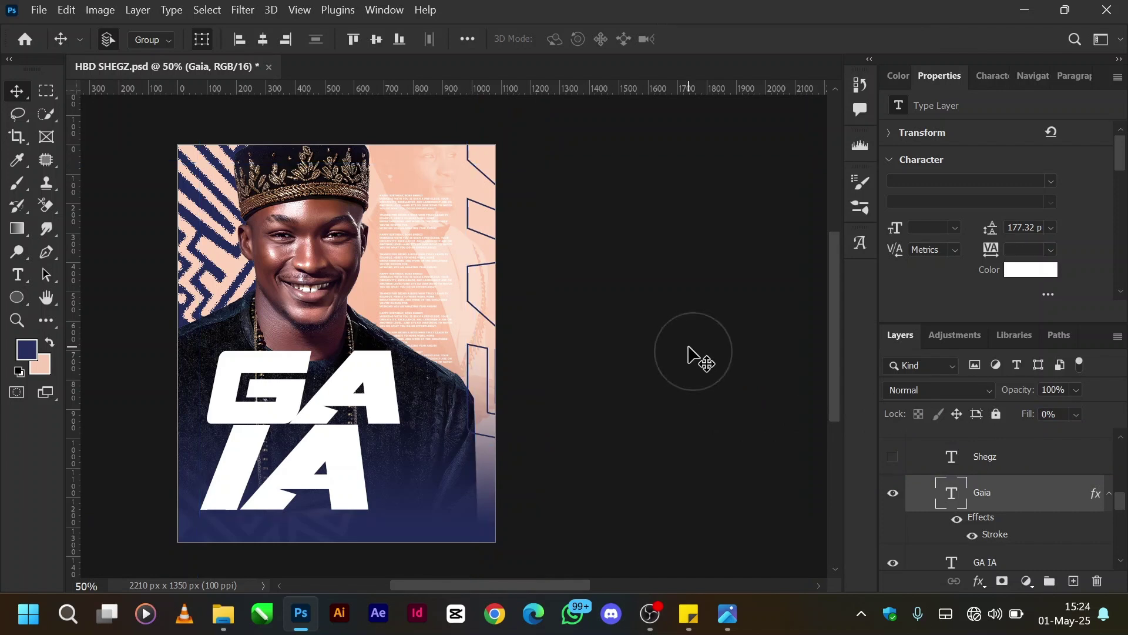
pyautogui.keyDown('ctrl'); pyautogui.click(989, 490); pyautogui.keyUp('ctrl')
pyautogui.scroll(1, 989, 503)
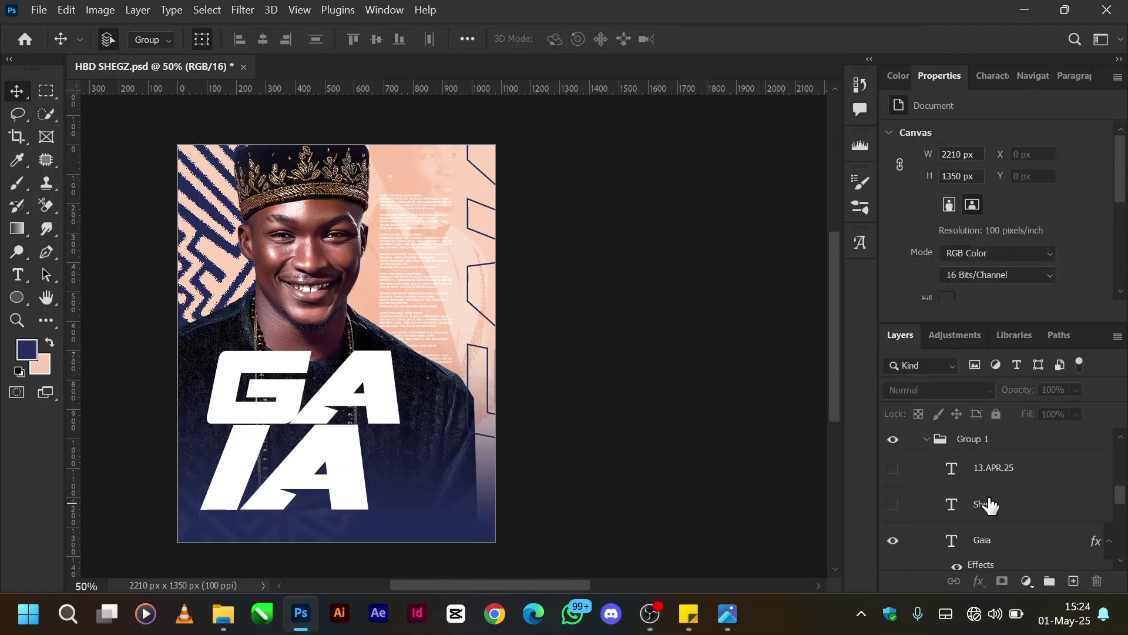
pyautogui.click(894, 505)
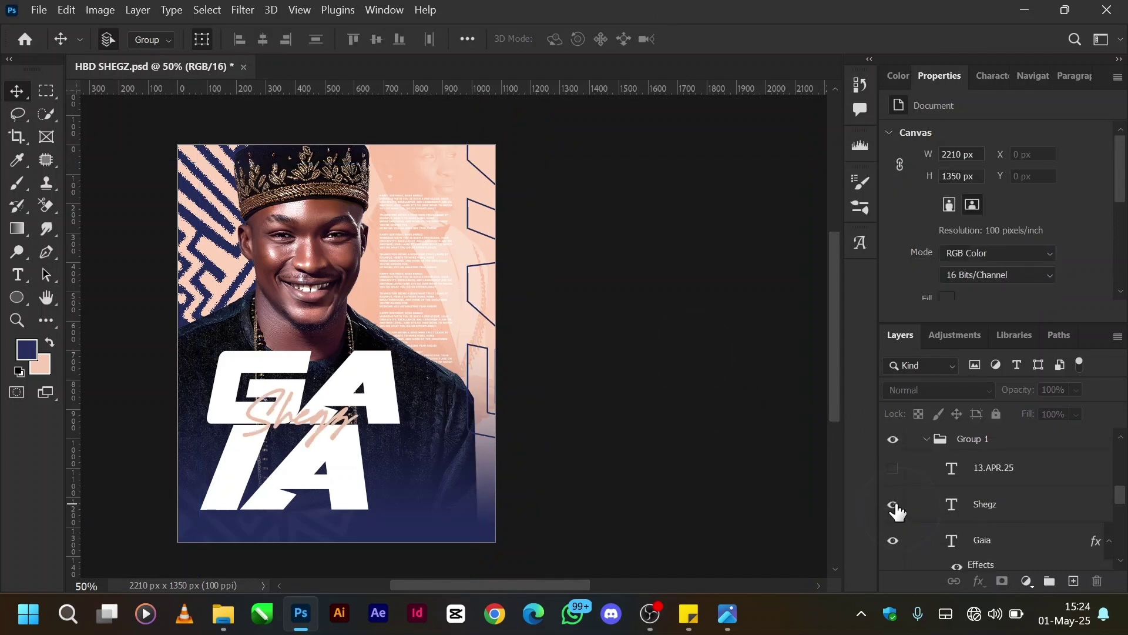
pyautogui.click(982, 510)
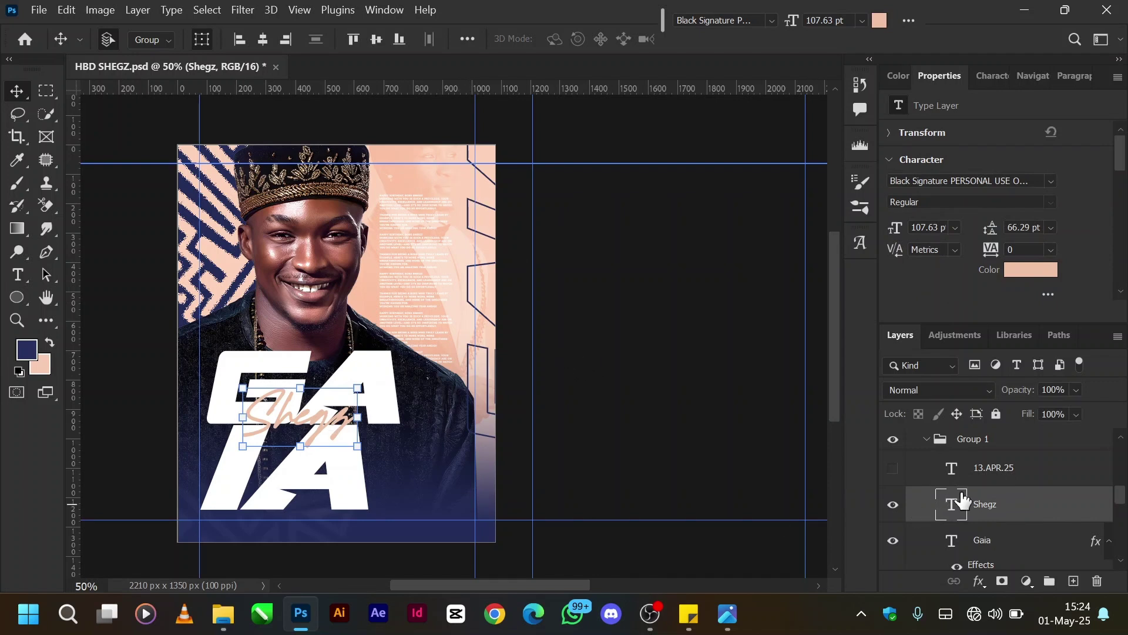
pyautogui.click(893, 468)
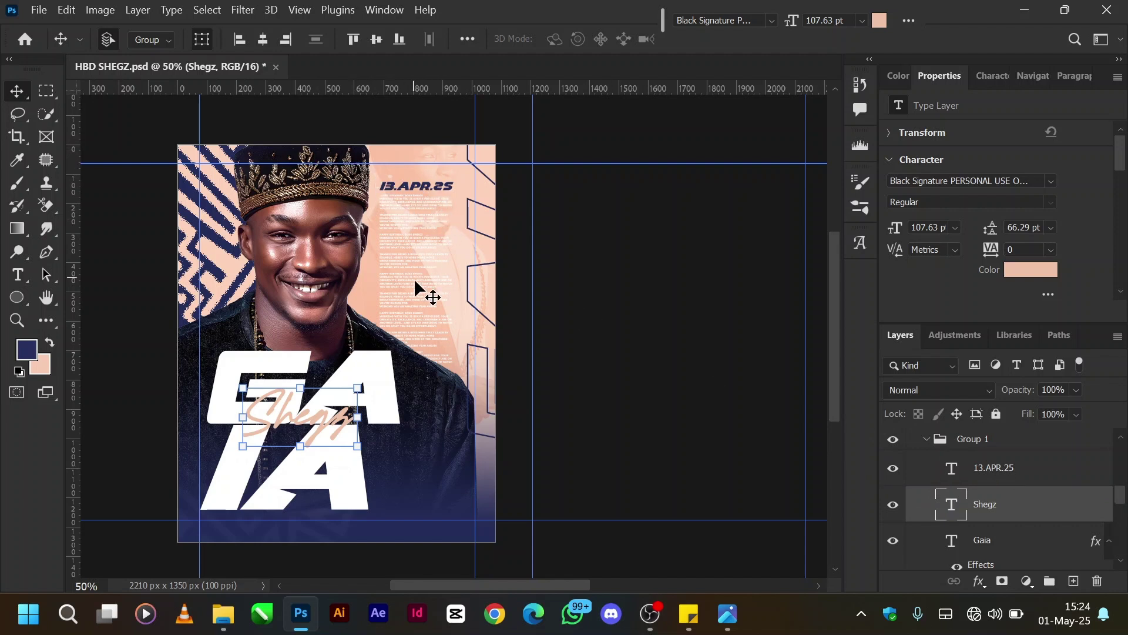
pyautogui.click(926, 438)
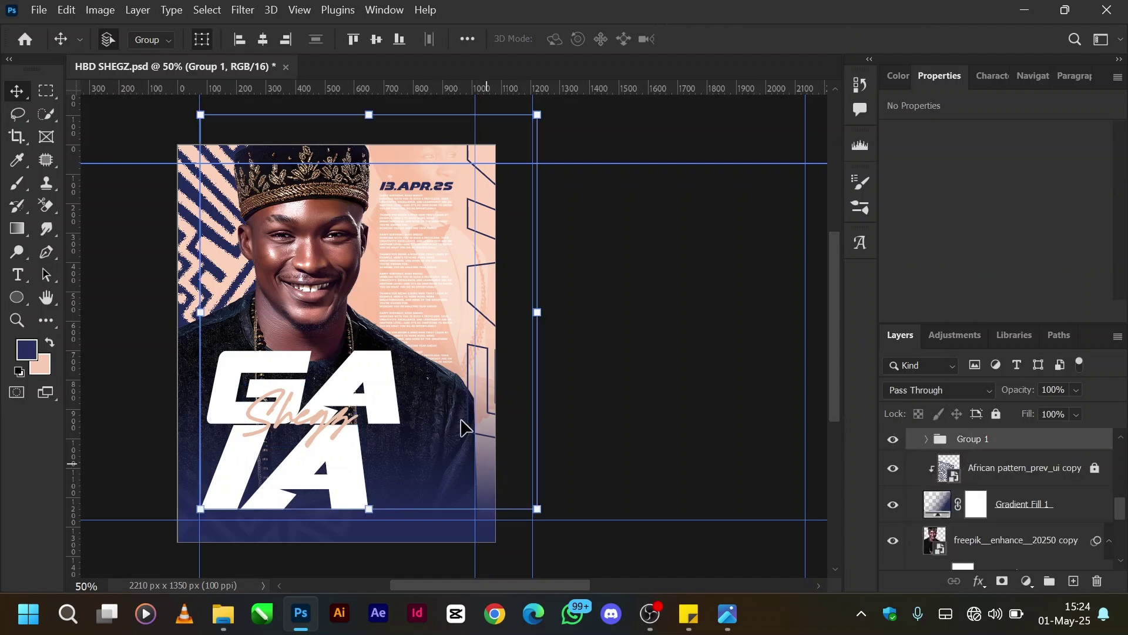
# Show and select the HAPPY BIRTHDAY text layer above the GAIA lettering.
pyautogui.click(926, 439)
pyautogui.scroll(1, 979, 503)
pyautogui.scroll(1, 975, 502)
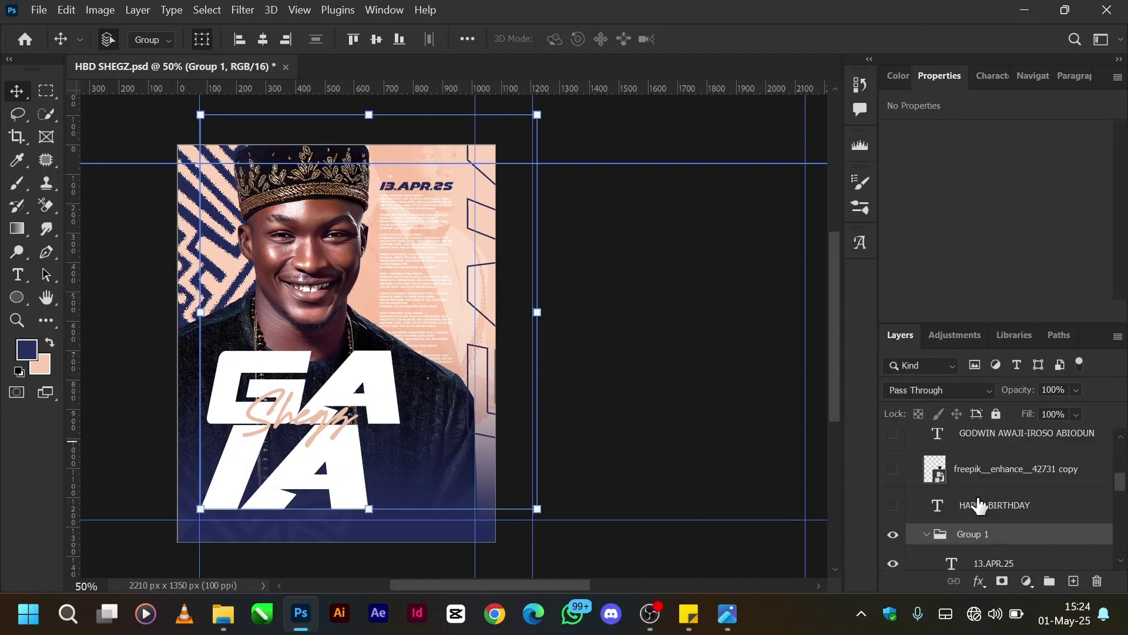
pyautogui.click(892, 508)
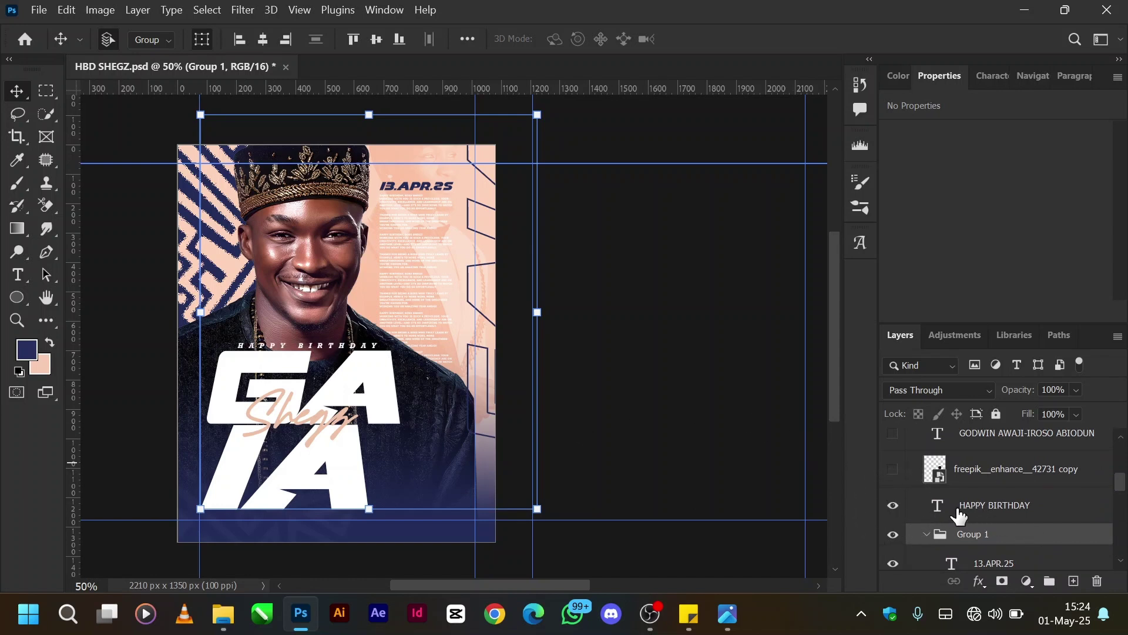
pyautogui.click(940, 509)
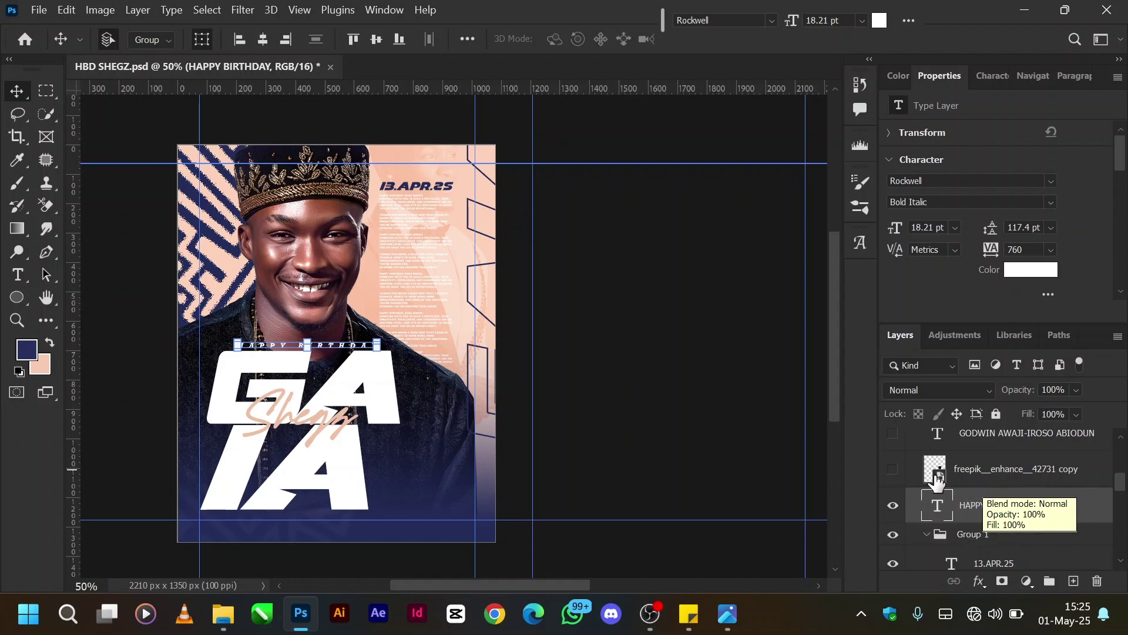
# Show and select the seated-man photo layer, toggling its visibility to compare.
pyautogui.click(893, 470)
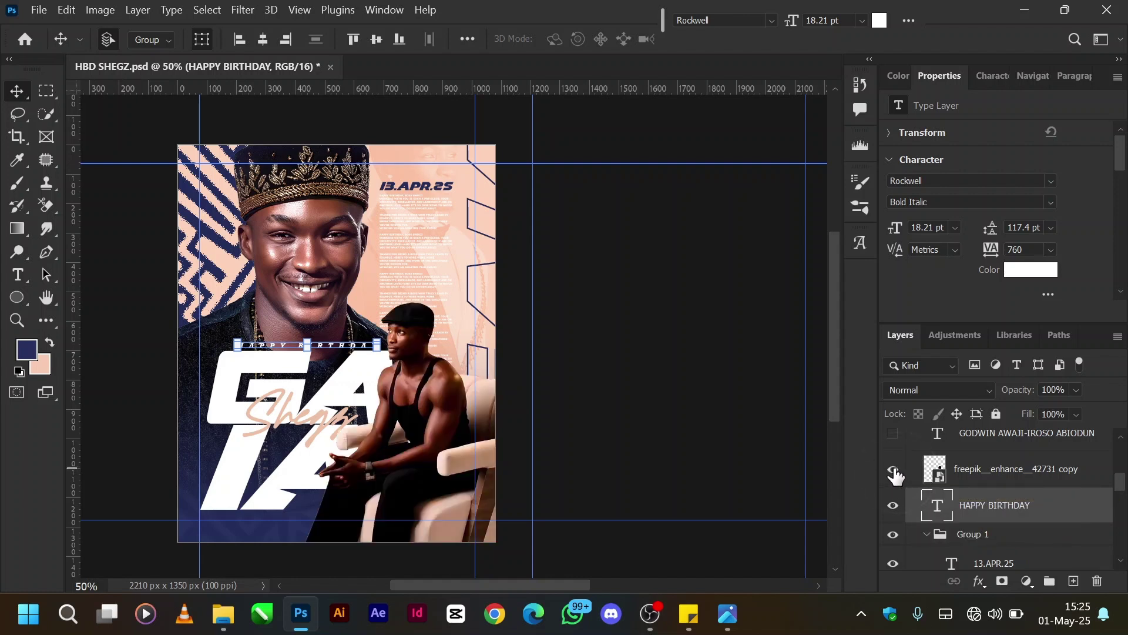
pyautogui.click(989, 476)
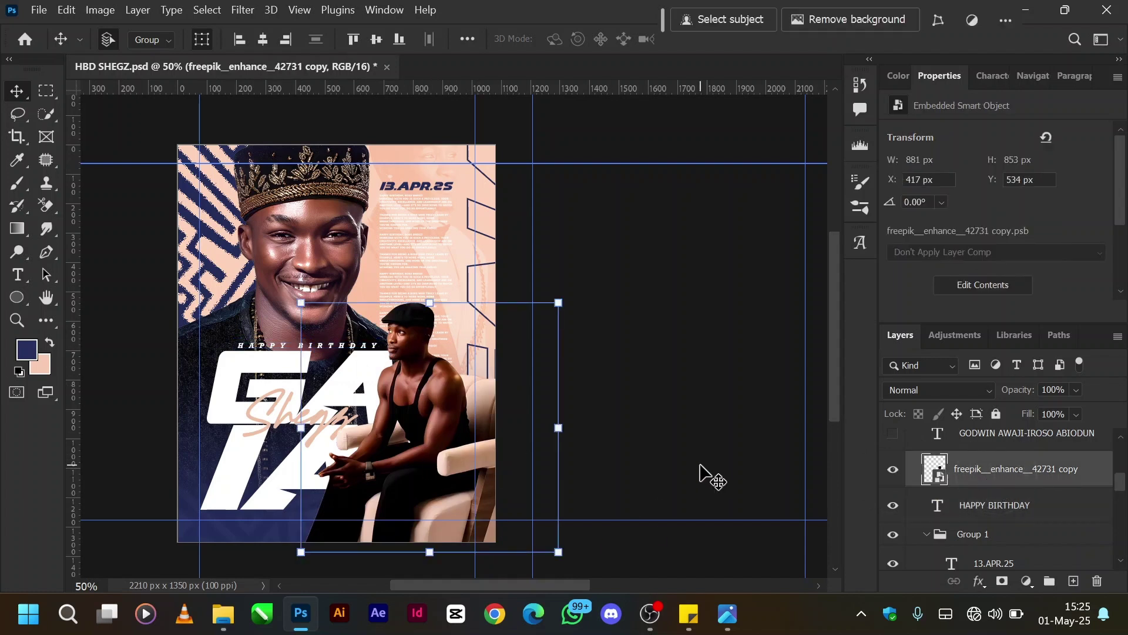
pyautogui.click(893, 469)
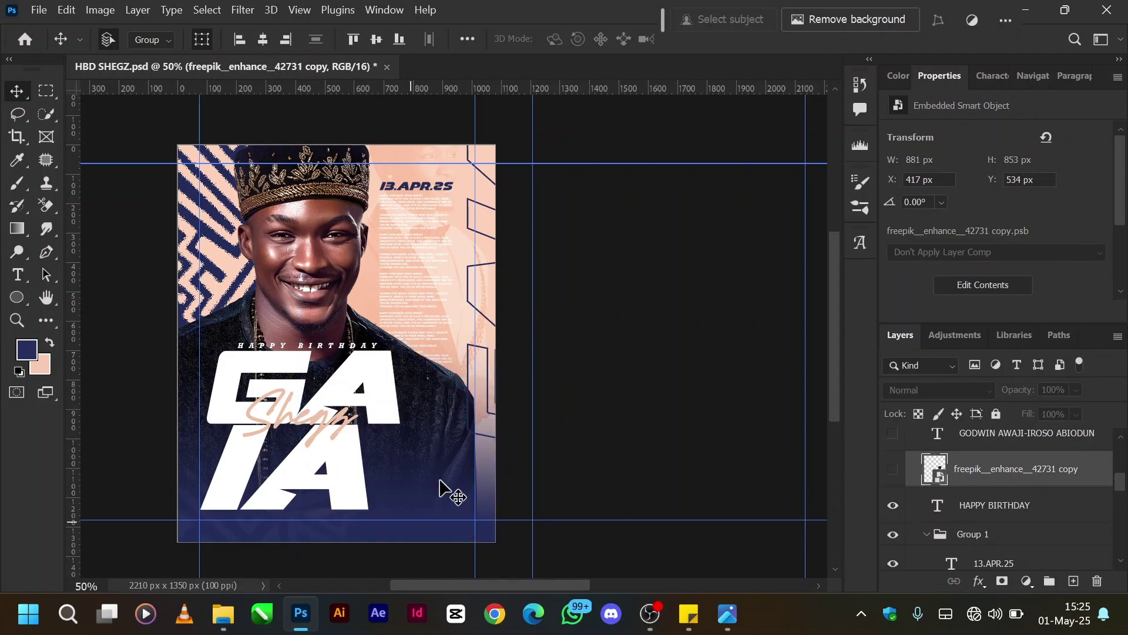
pyautogui.click(893, 469)
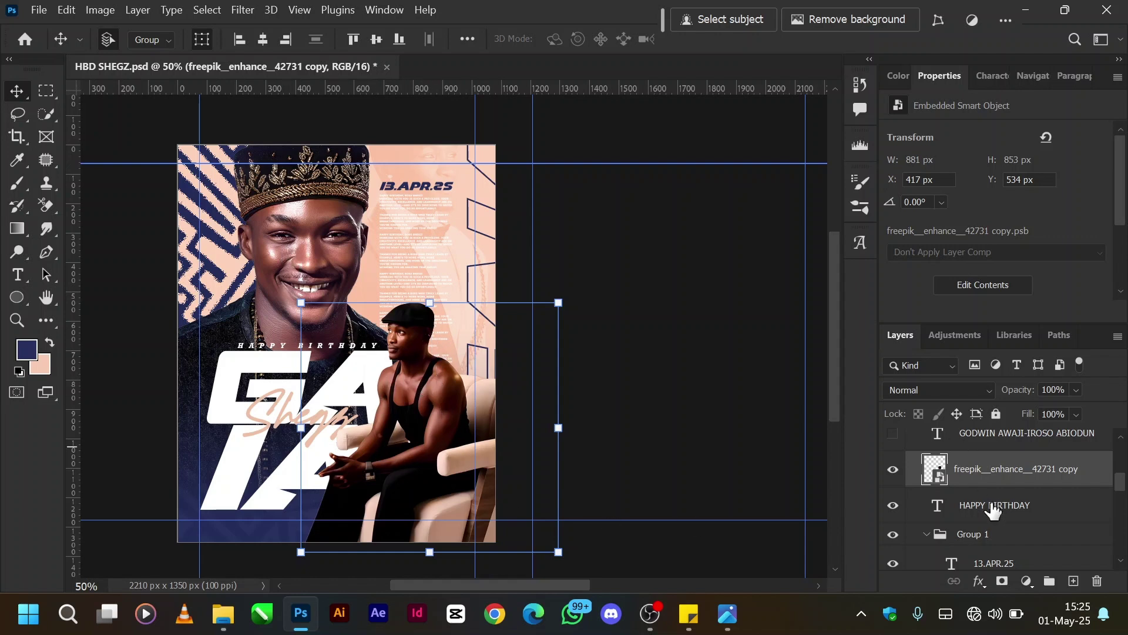
pyautogui.click(892, 433)
pyautogui.scroll(1, 980, 440)
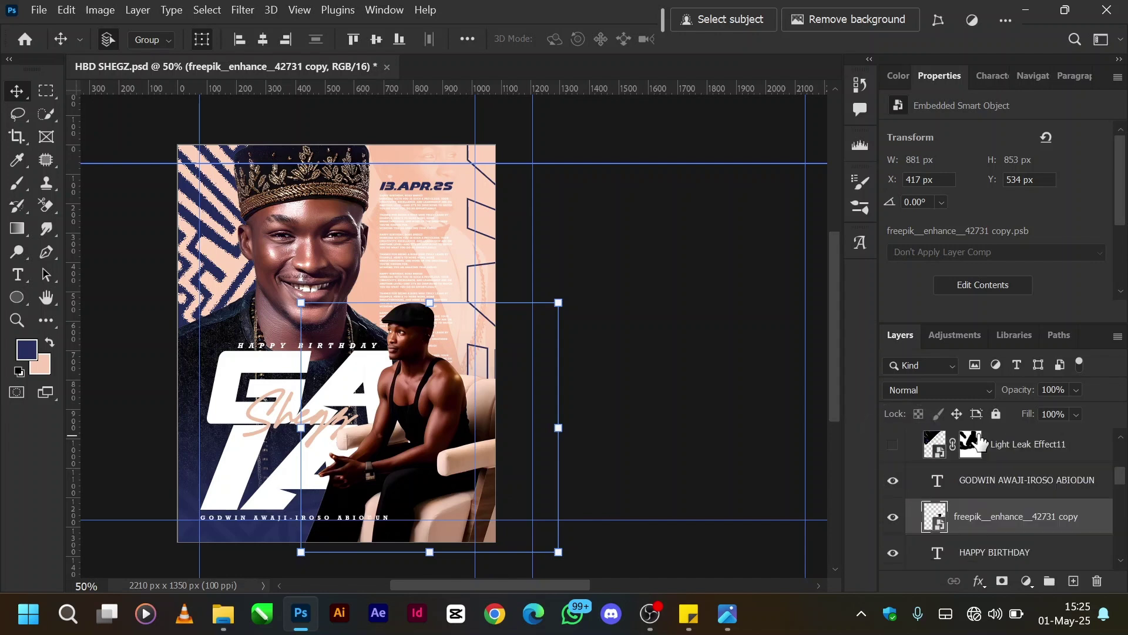
pyautogui.click(981, 486)
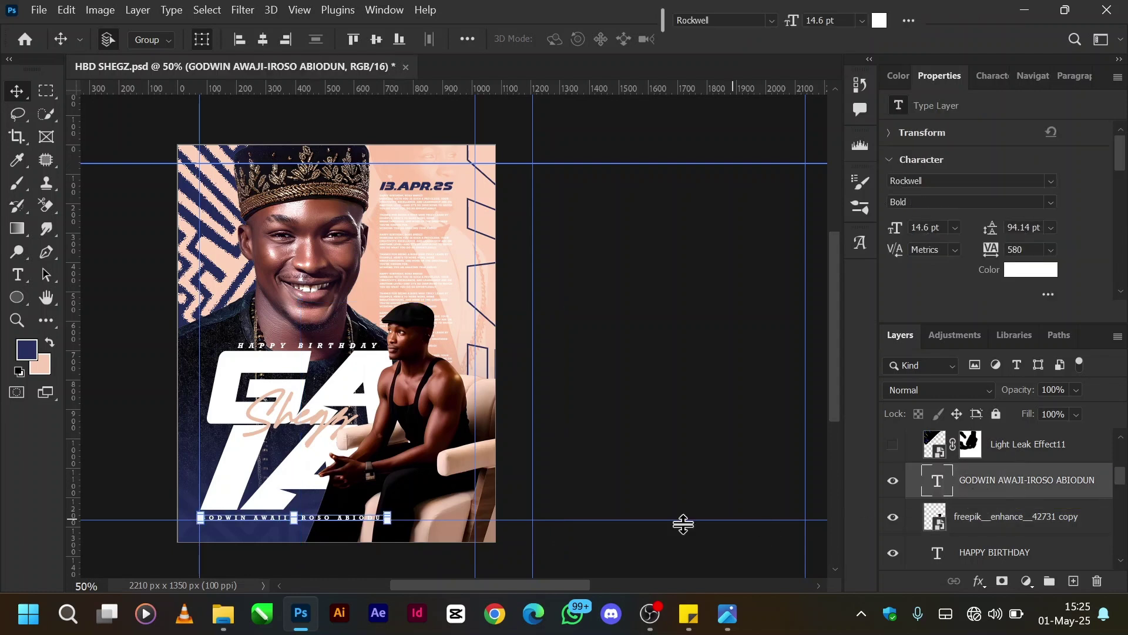
pyautogui.hotkey('ctrl', 'h')
pyautogui.click(622, 460)
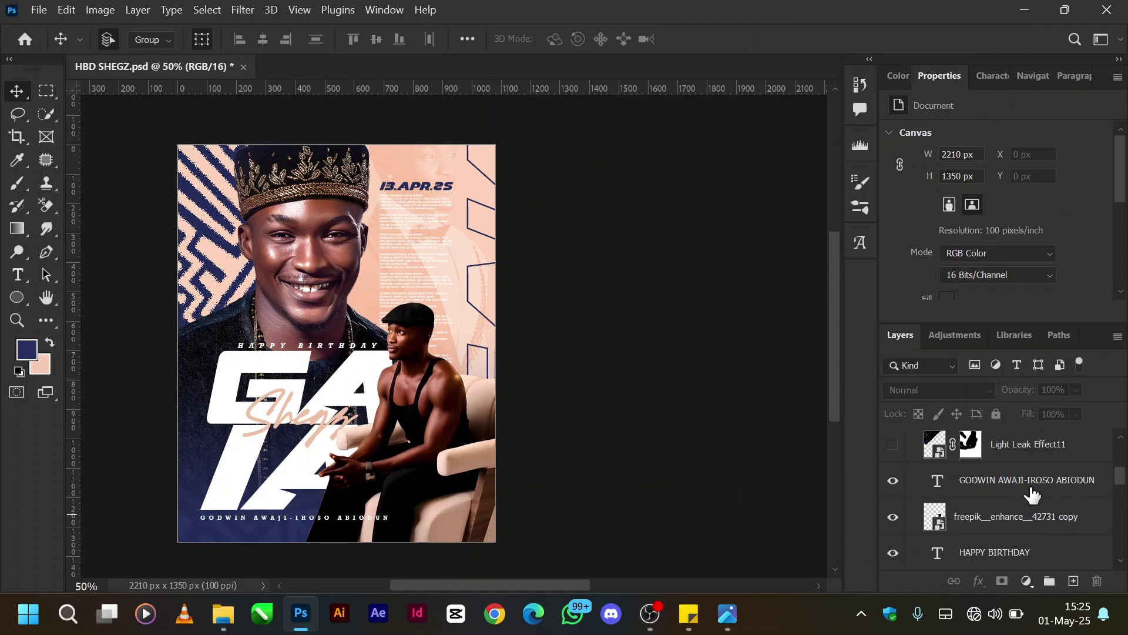
pyautogui.scroll(-1, 1032, 493)
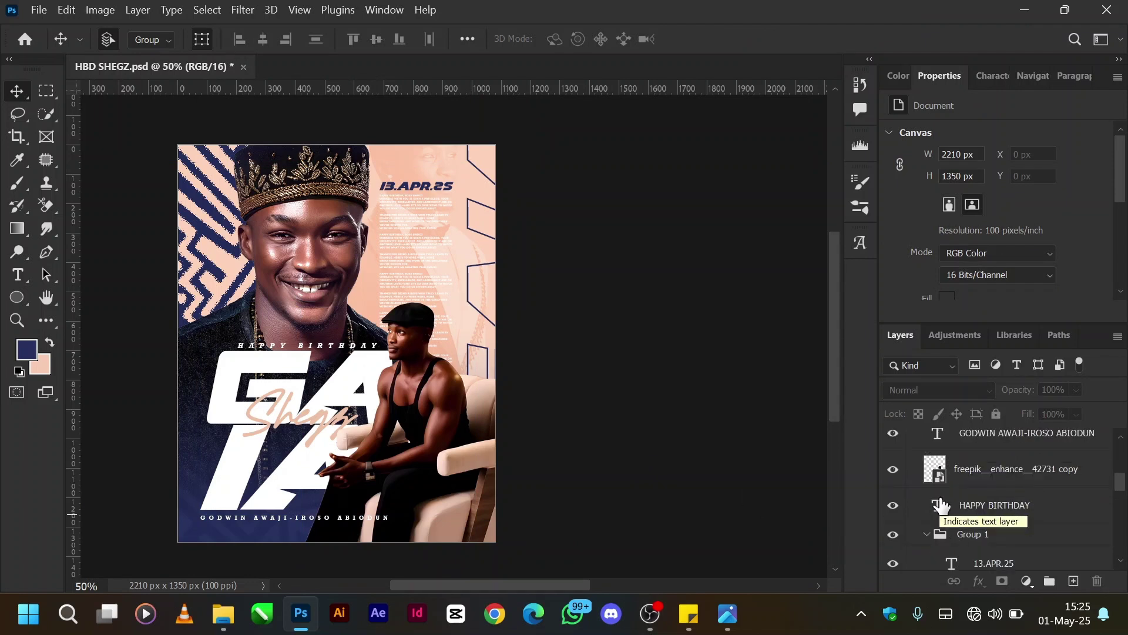
pyautogui.scroll(2, 941, 503)
# Show Light Leak Effect11, move it over the face, and try Normal blending.
pyautogui.click(893, 494)
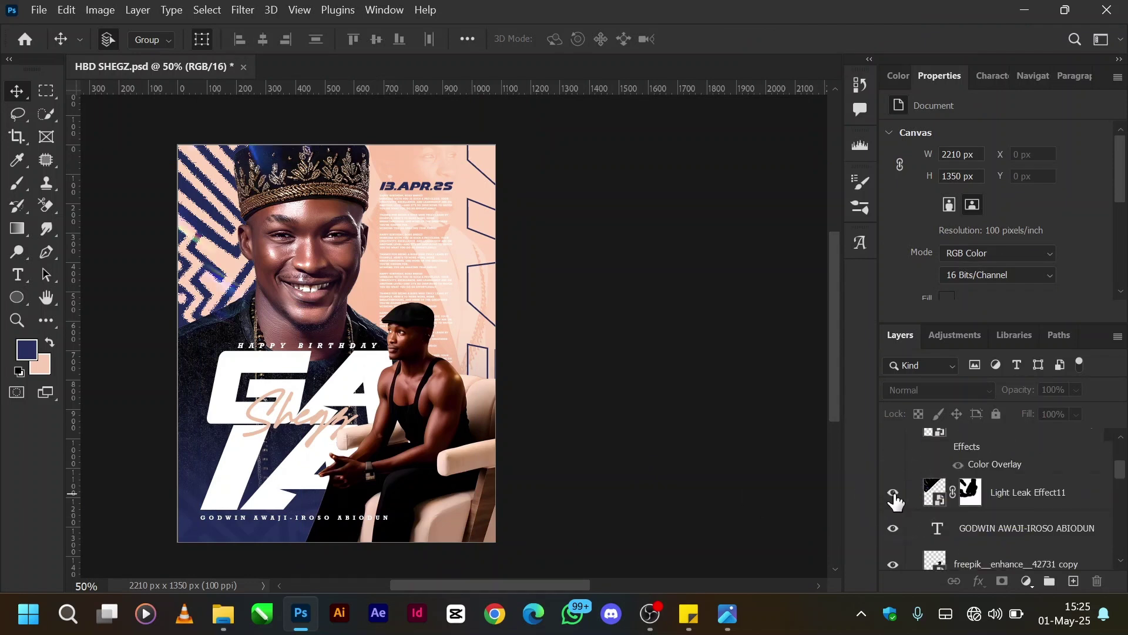
pyautogui.rightClick(970, 495)
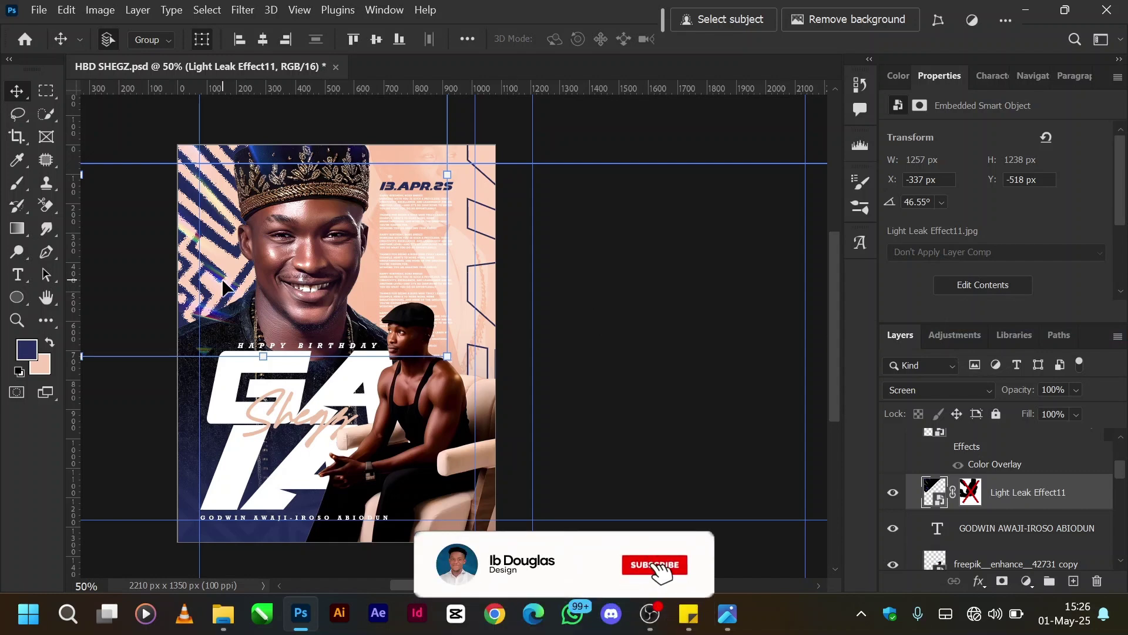
pyautogui.moveTo(225, 287); pyautogui.dragTo(396, 419)
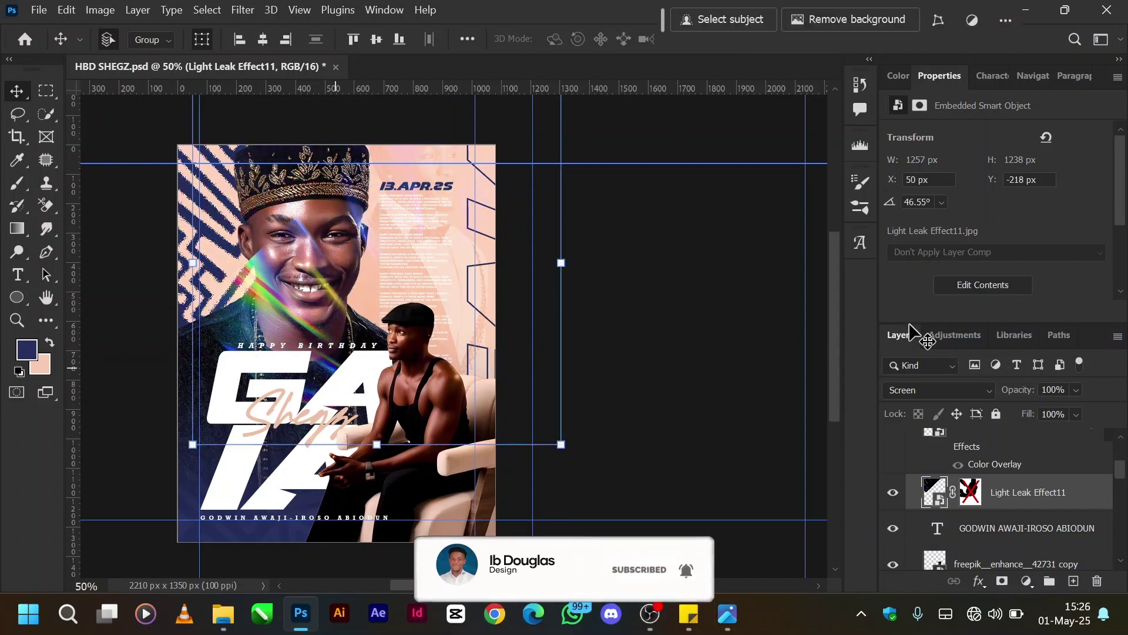
pyautogui.click(944, 391)
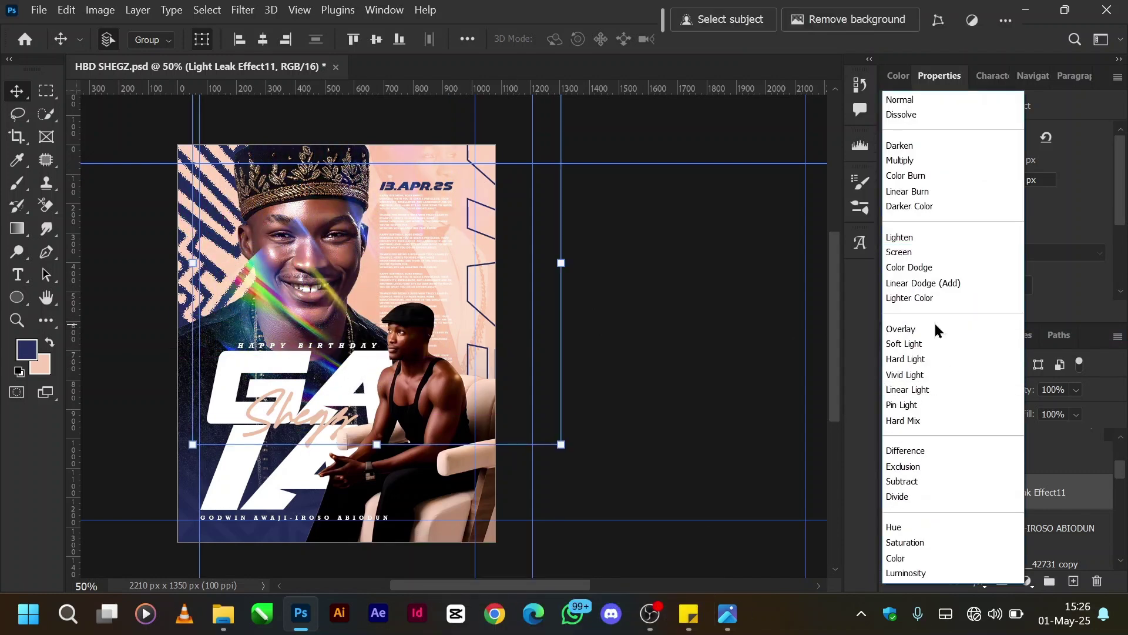
pyautogui.click(928, 100)
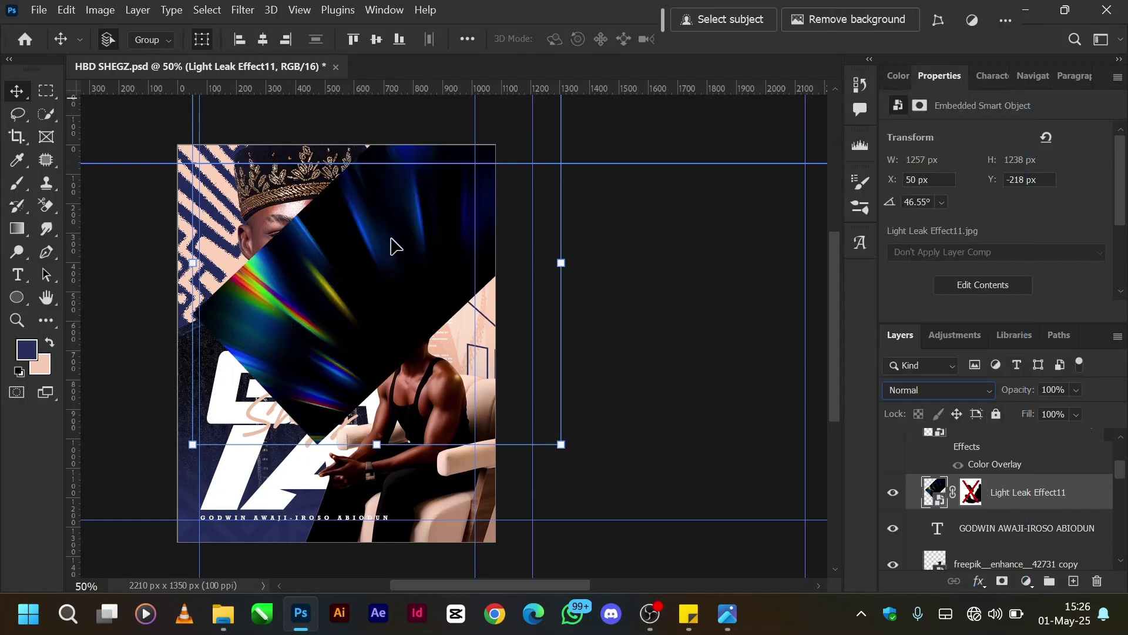
pyautogui.moveTo(394, 246)
pyautogui.mouseDown()
pyautogui.moveTo(298, 322)
pyautogui.moveTo(325, 300)
pyautogui.moveTo(373, 303)
pyautogui.moveTo(315, 315)
pyautogui.moveTo(345, 302)
pyautogui.moveTo(345, 315)
pyautogui.mouseUp()
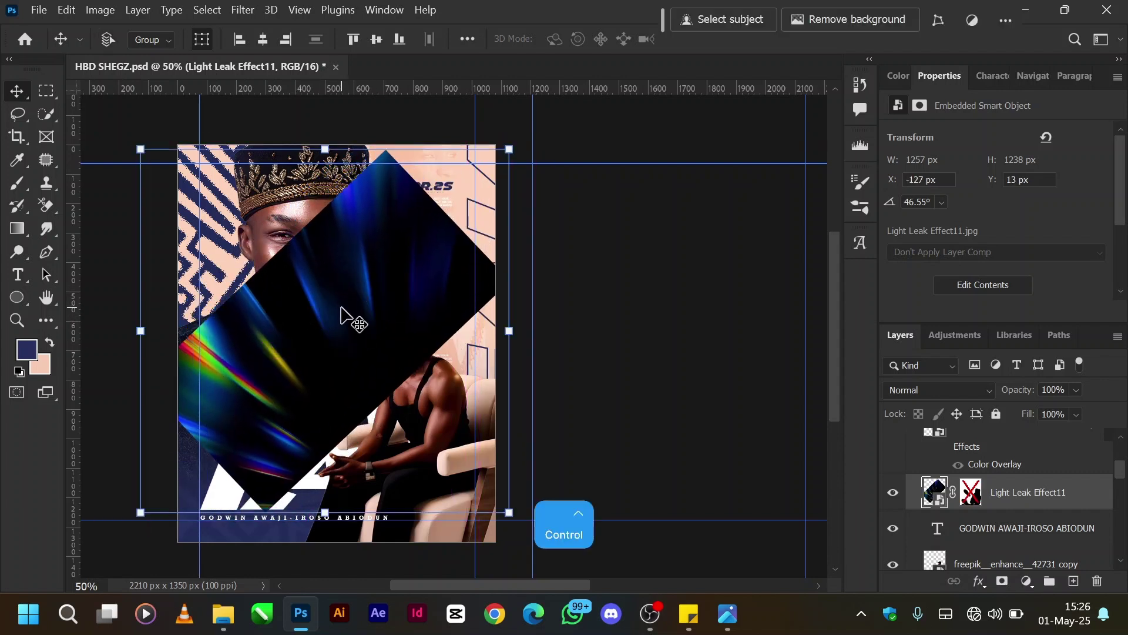
pyautogui.hotkey('ctrl', 'z')
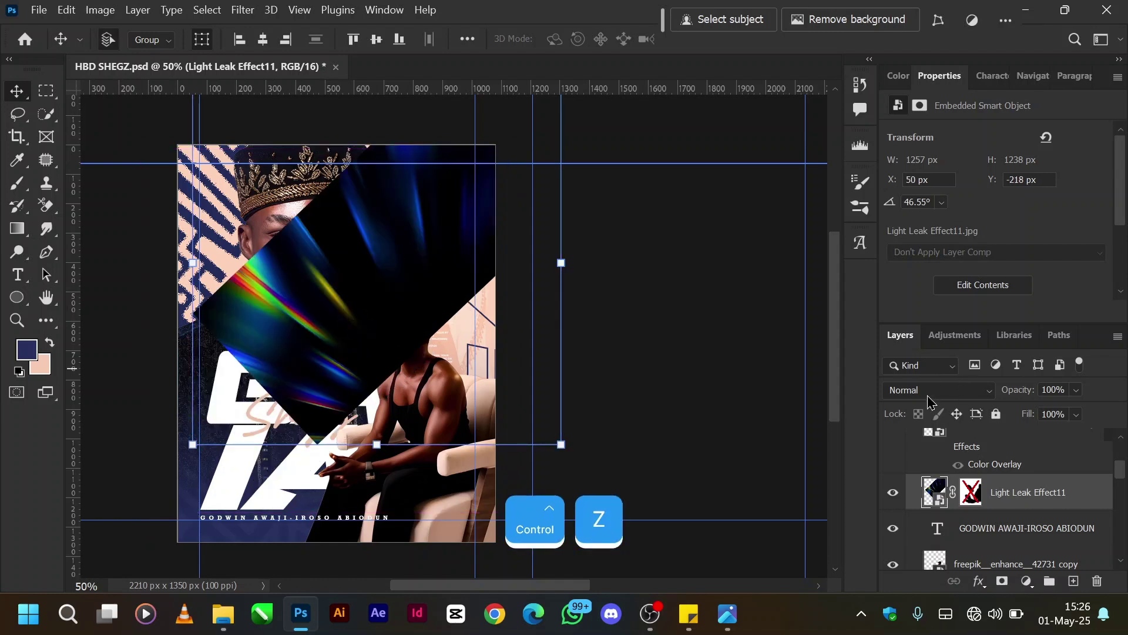
# Set the light leak to Screen blending and reposition it onto the face.
pyautogui.click(926, 393)
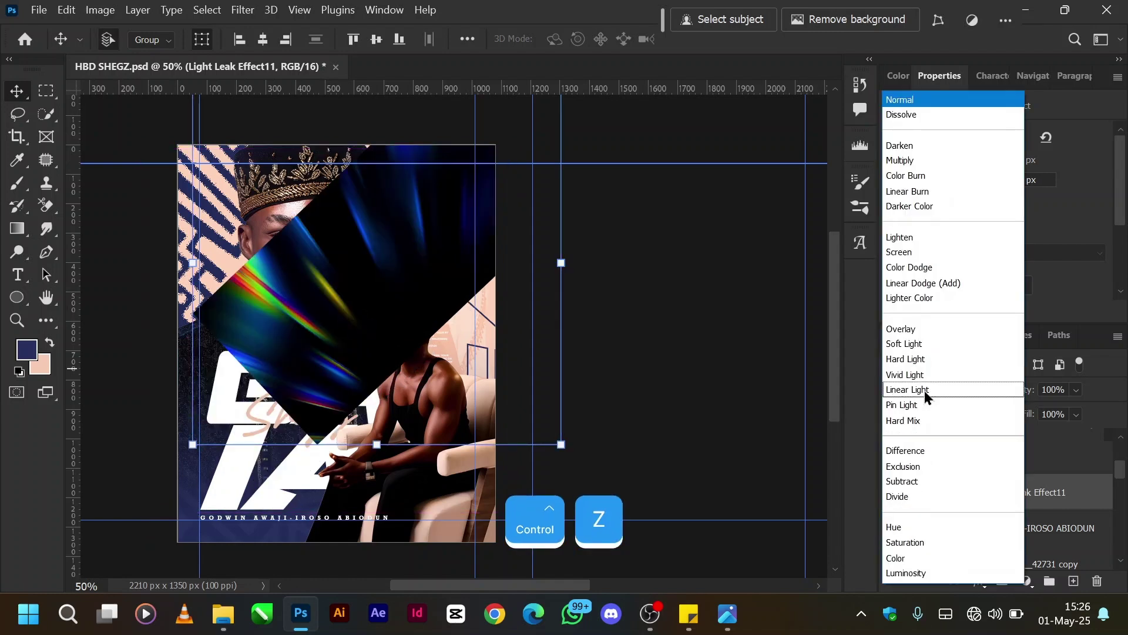
pyautogui.click(908, 254)
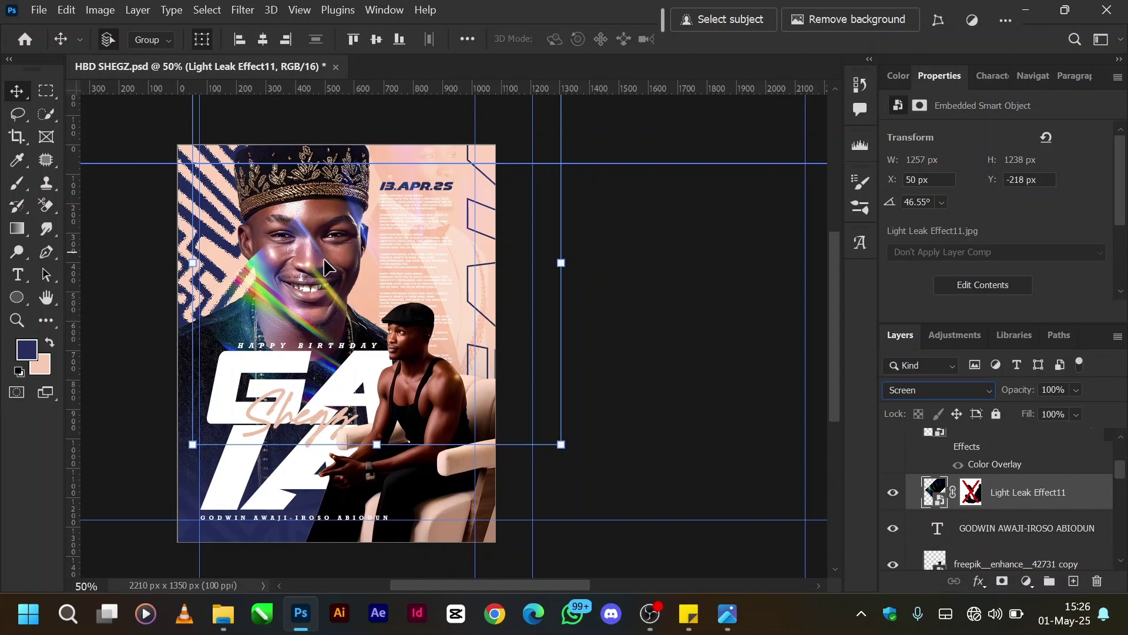
pyautogui.moveTo(323, 242)
pyautogui.mouseDown()
pyautogui.moveTo(252, 237)
pyautogui.moveTo(163, 200)
pyautogui.moveTo(190, 197)
pyautogui.mouseUp()
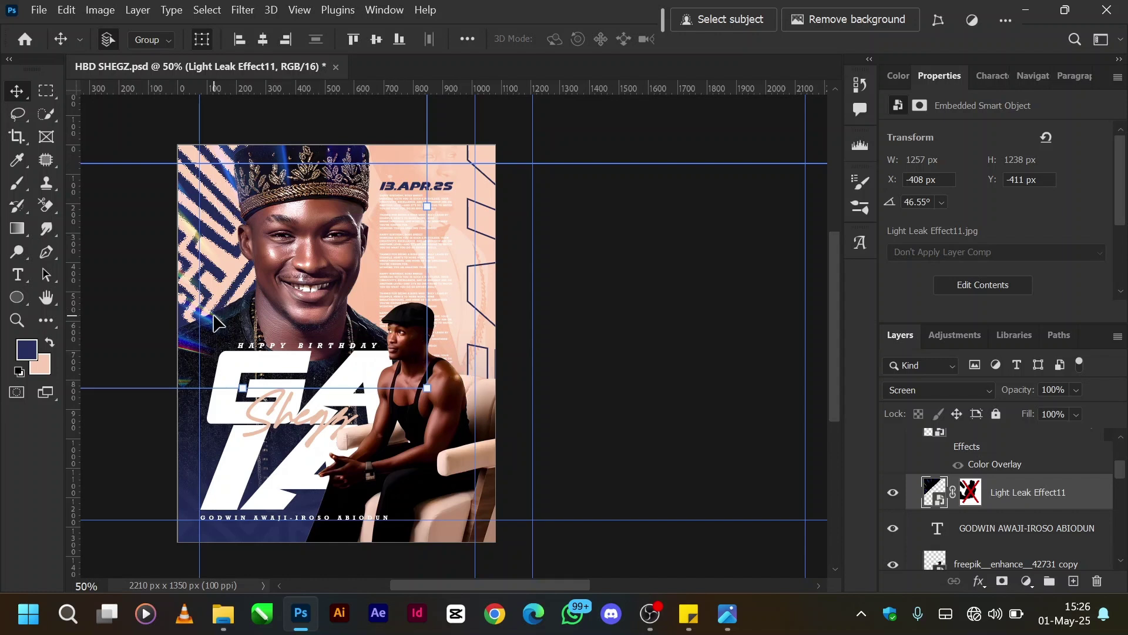
pyautogui.moveTo(207, 291); pyautogui.dragTo(216, 307)
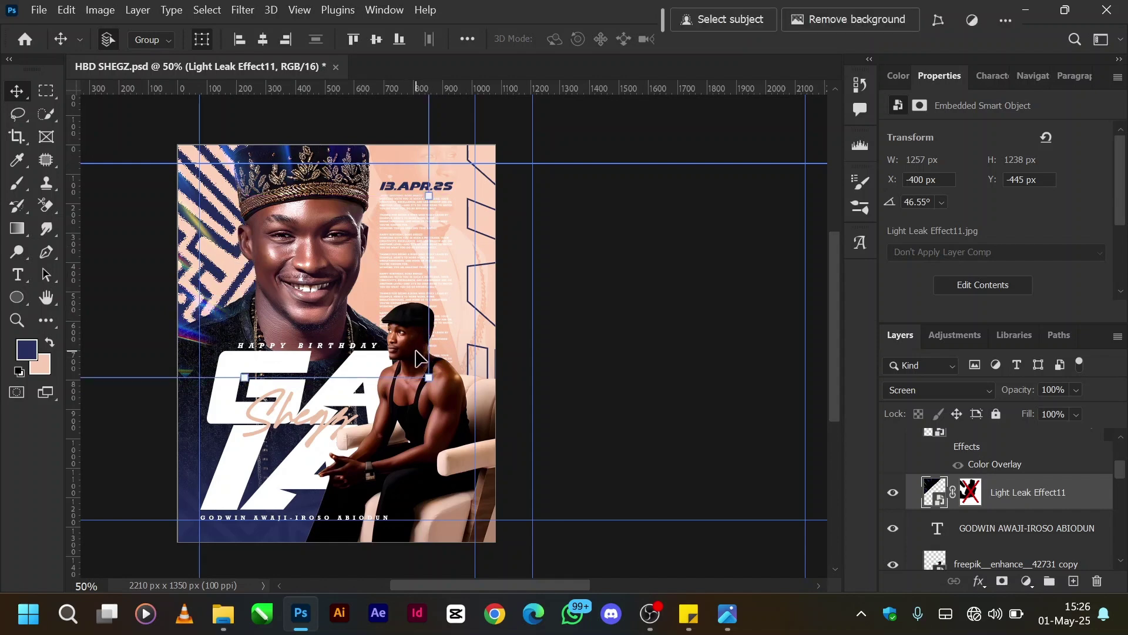
pyautogui.moveTo(212, 239); pyautogui.dragTo(354, 310)
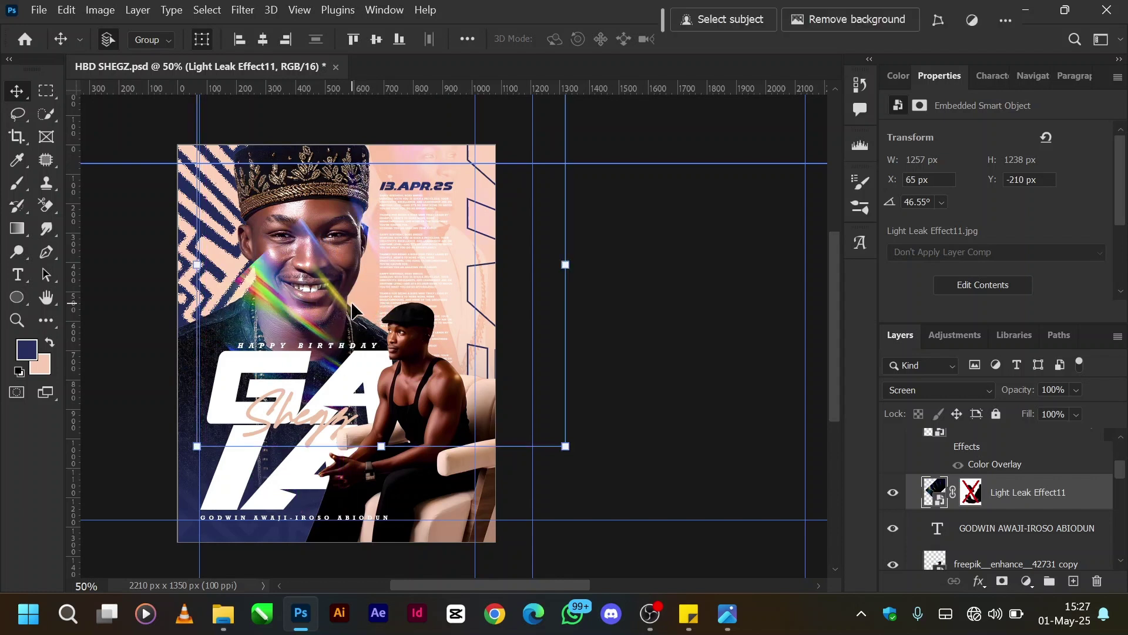
# Undo the last three light-leak changes, including its repositioning.
pyautogui.hotkey('ctrl', 'z')
pyautogui.hotkey('ctrl', 'z')
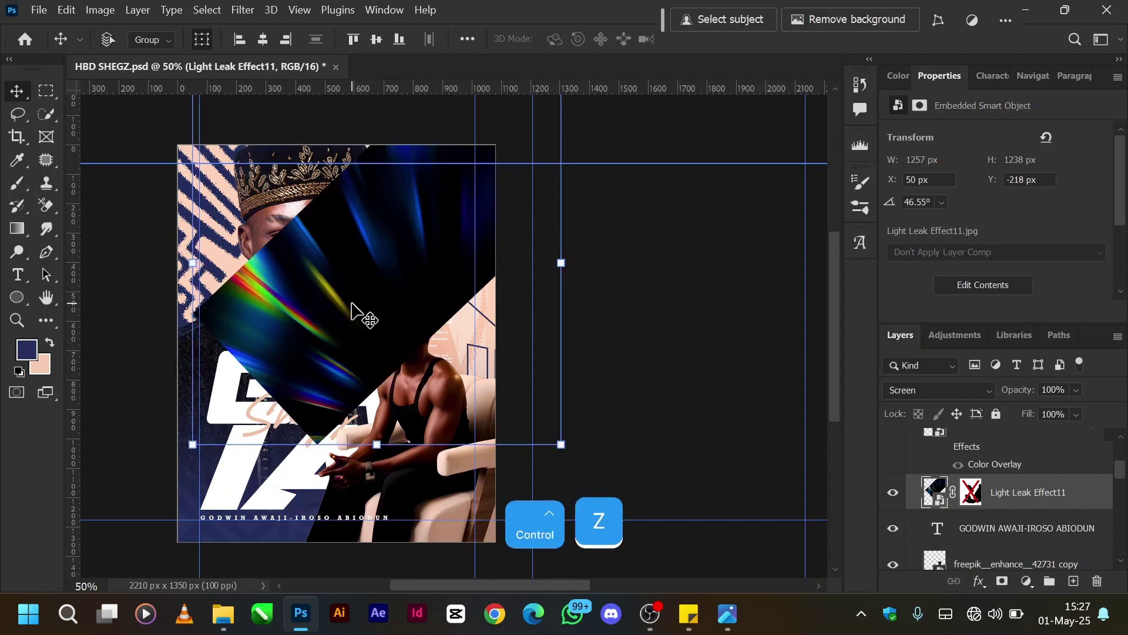
pyautogui.hotkey('ctrl', 'z')
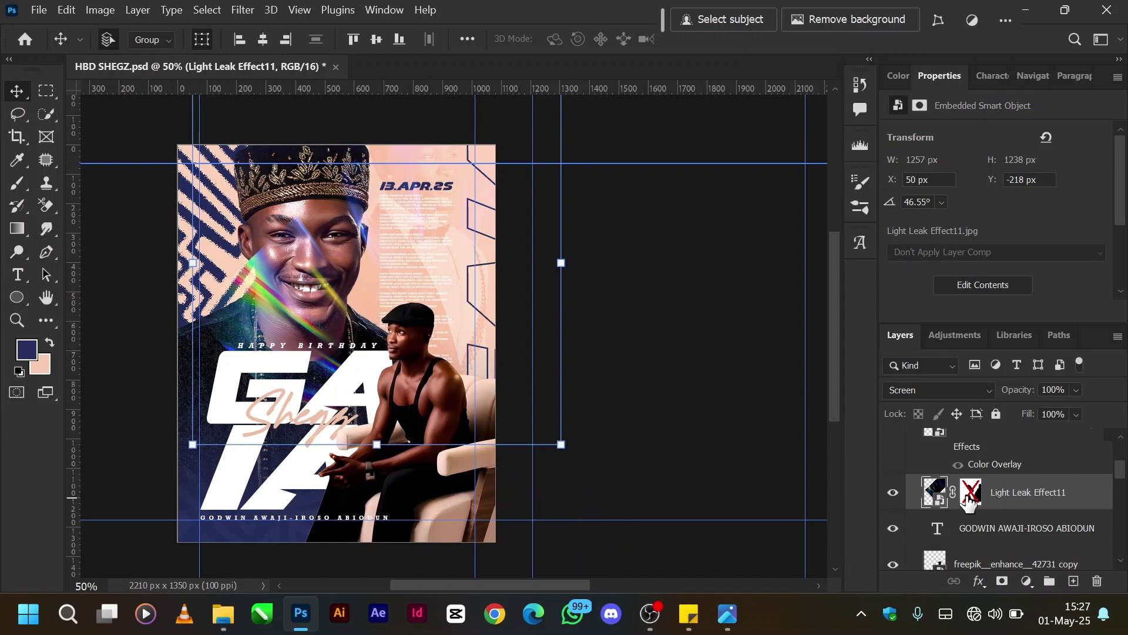
pyautogui.hotkey('ctrl', 'z')
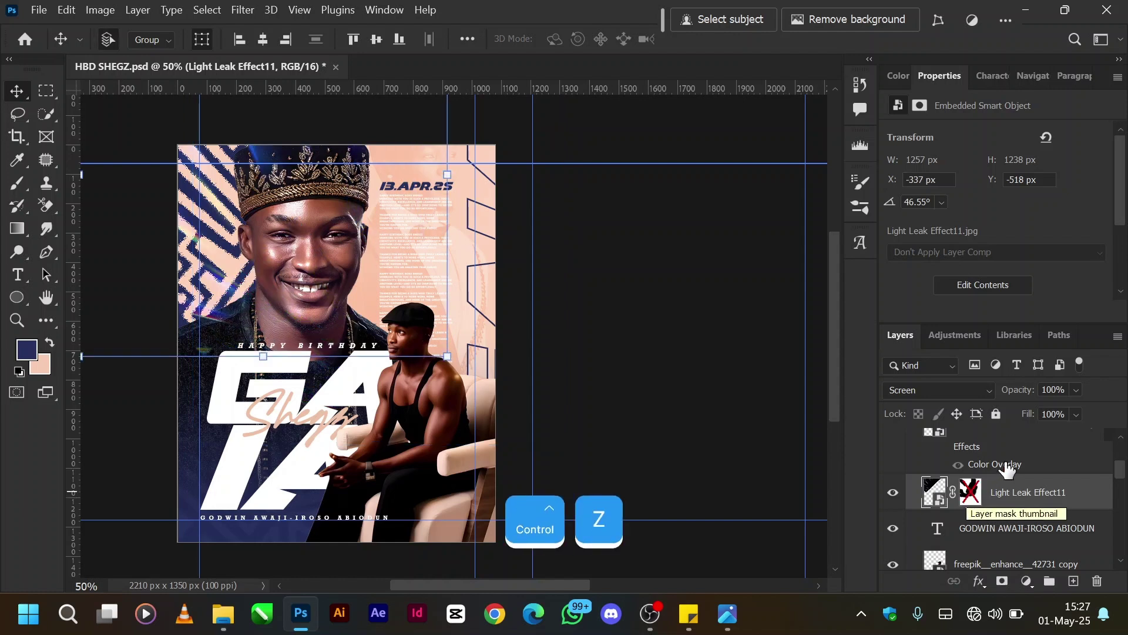
# Enable the Light Leak Effect11 layer mask, then undo two more changes.
pyautogui.rightClick(971, 498)
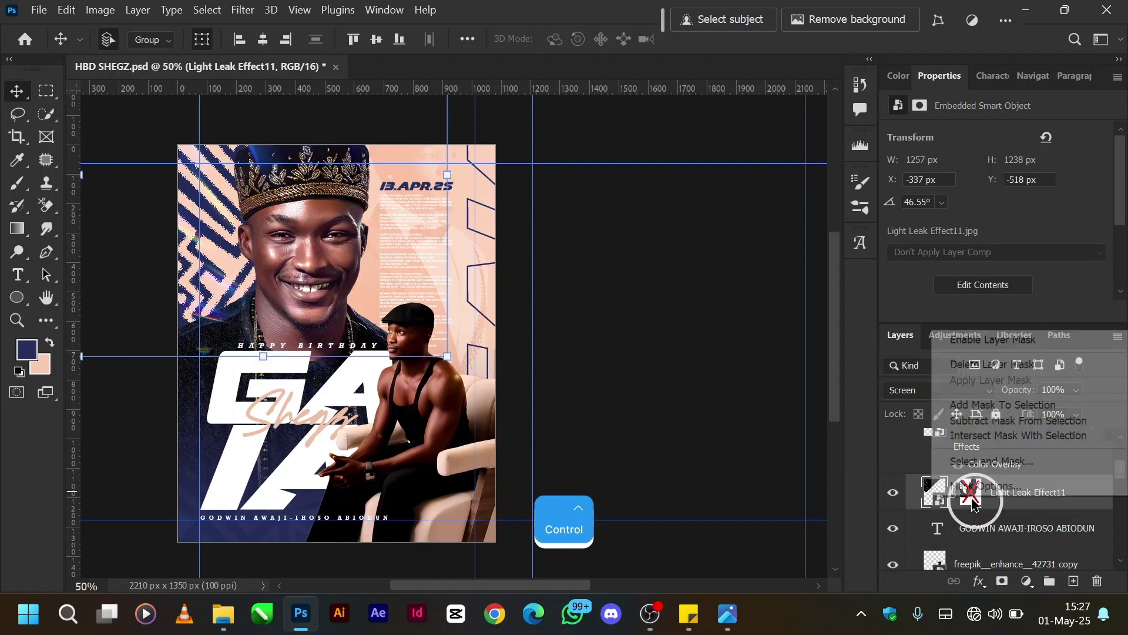
pyautogui.click(969, 340)
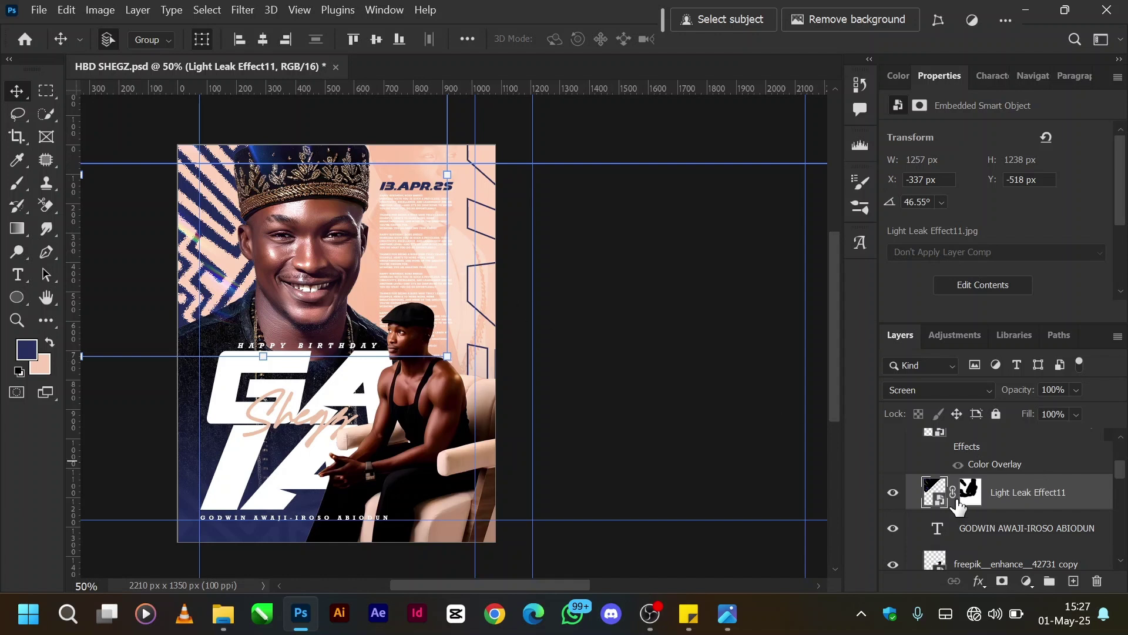
pyautogui.hotkey('ctrl', 'z')
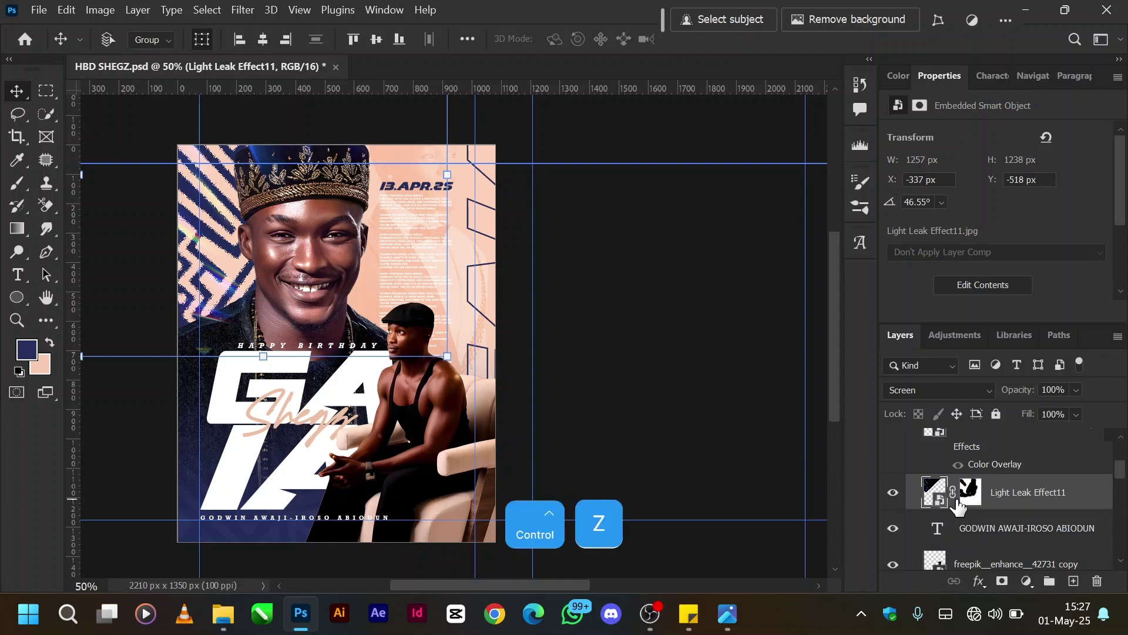
pyautogui.hotkey('ctrl', 'z')
pyautogui.hotkey('ctrl', 'z')
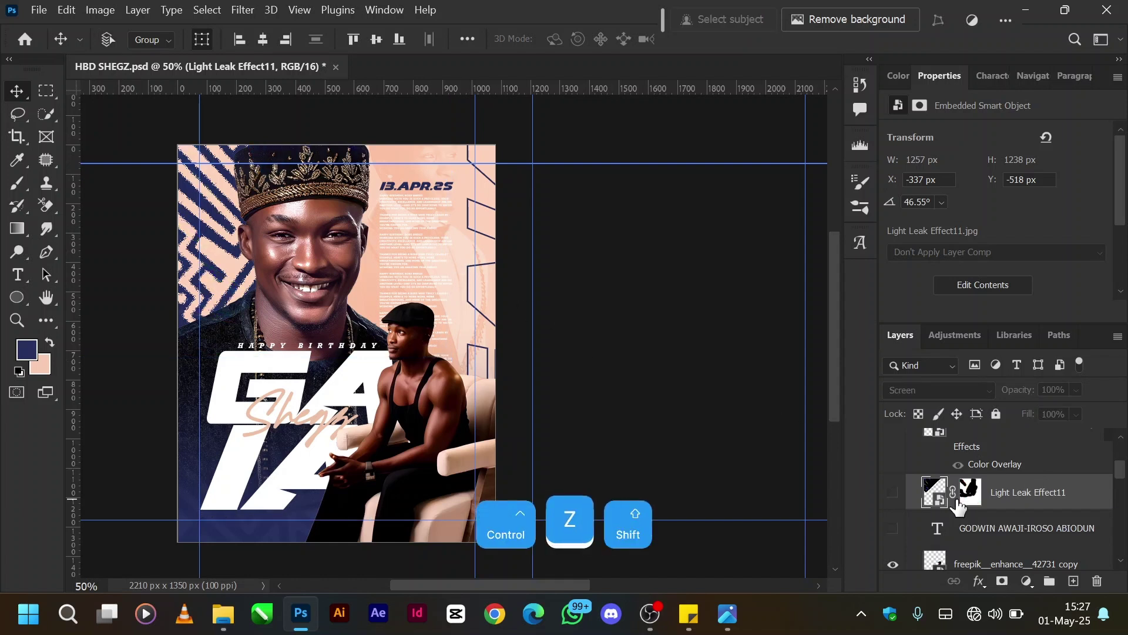
# Show and select the PD 2 small D logo layer at bottom right.
pyautogui.hotkey('ctrl', 'shift', 'z')
pyautogui.hotkey('ctrl', 'shift', 'z')
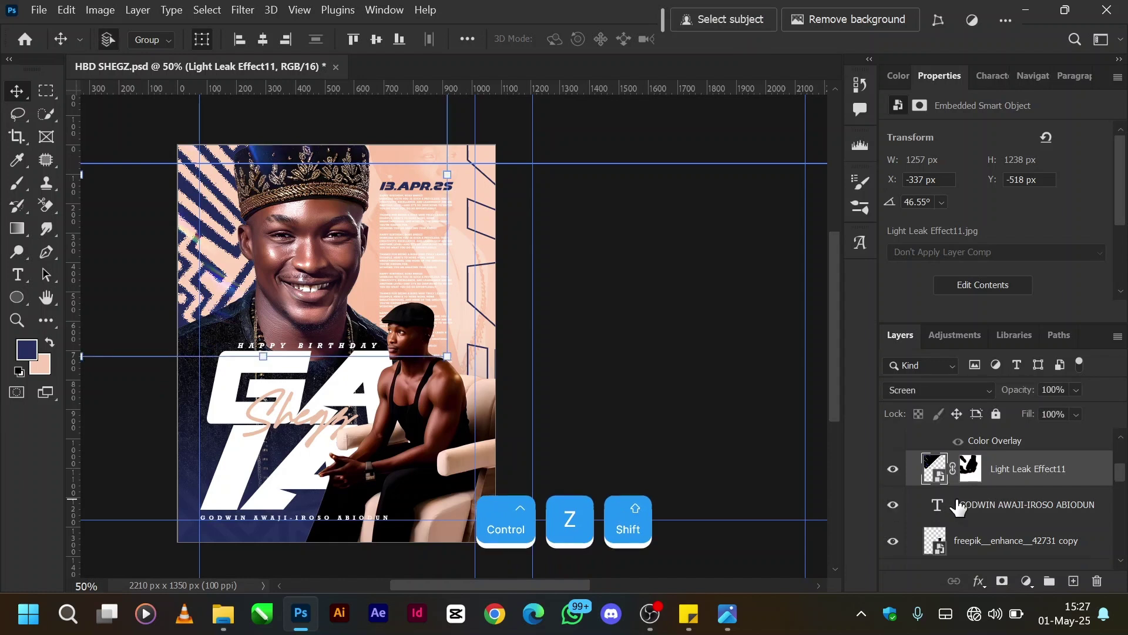
pyautogui.scroll(1, 958, 505)
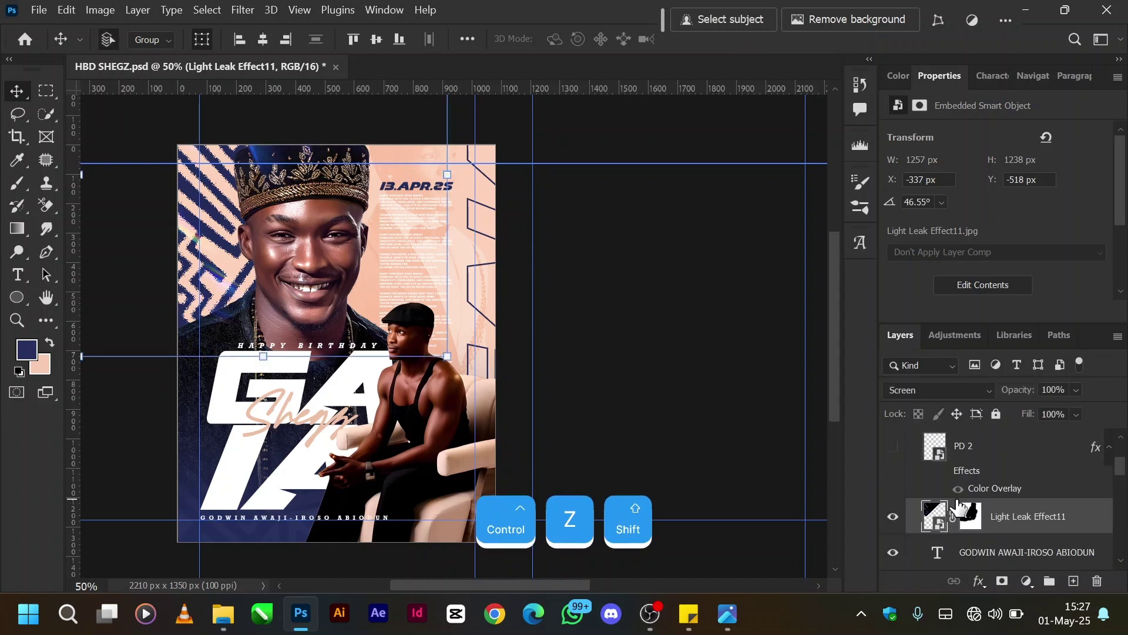
pyautogui.click(892, 448)
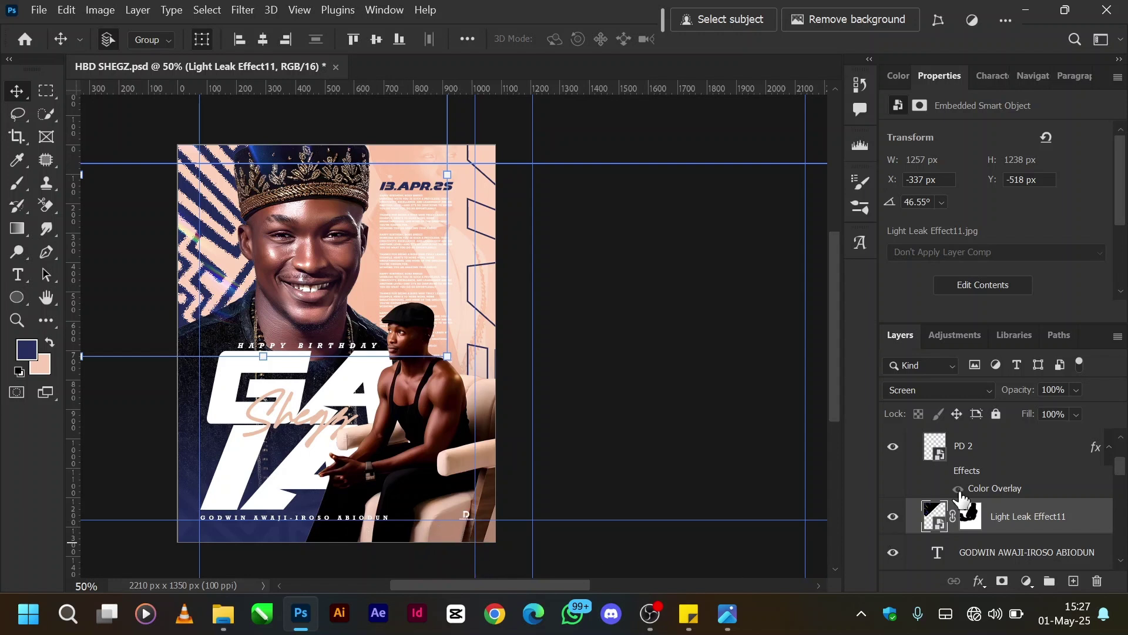
pyautogui.scroll(1, 958, 492)
pyautogui.scroll(1, 961, 496)
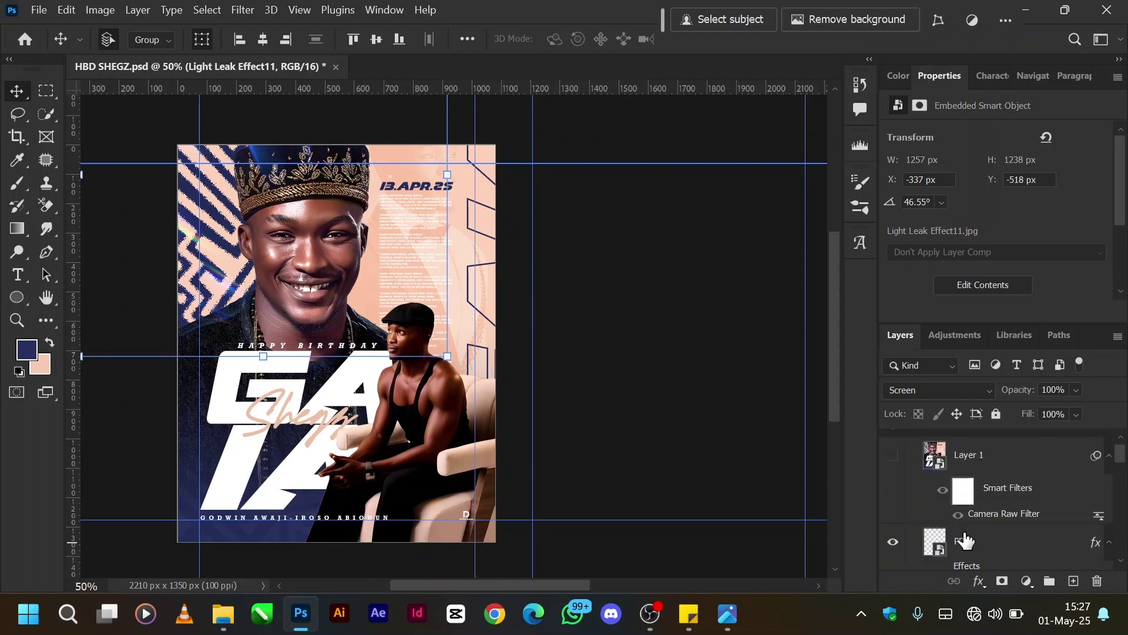
pyautogui.click(967, 536)
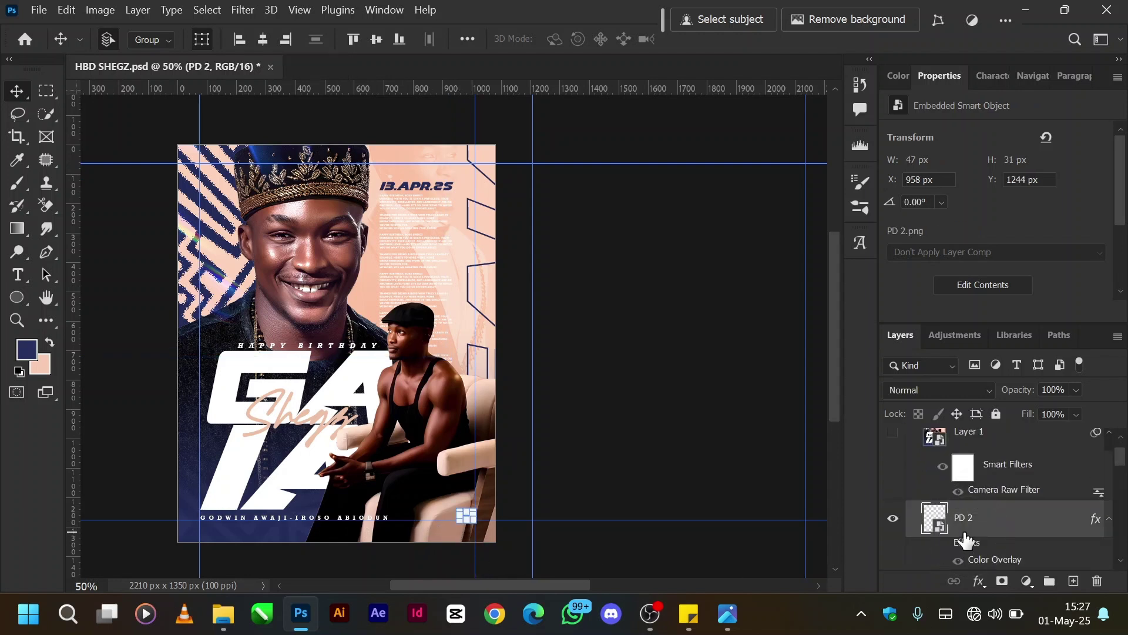
pyautogui.moveTo(966, 541)
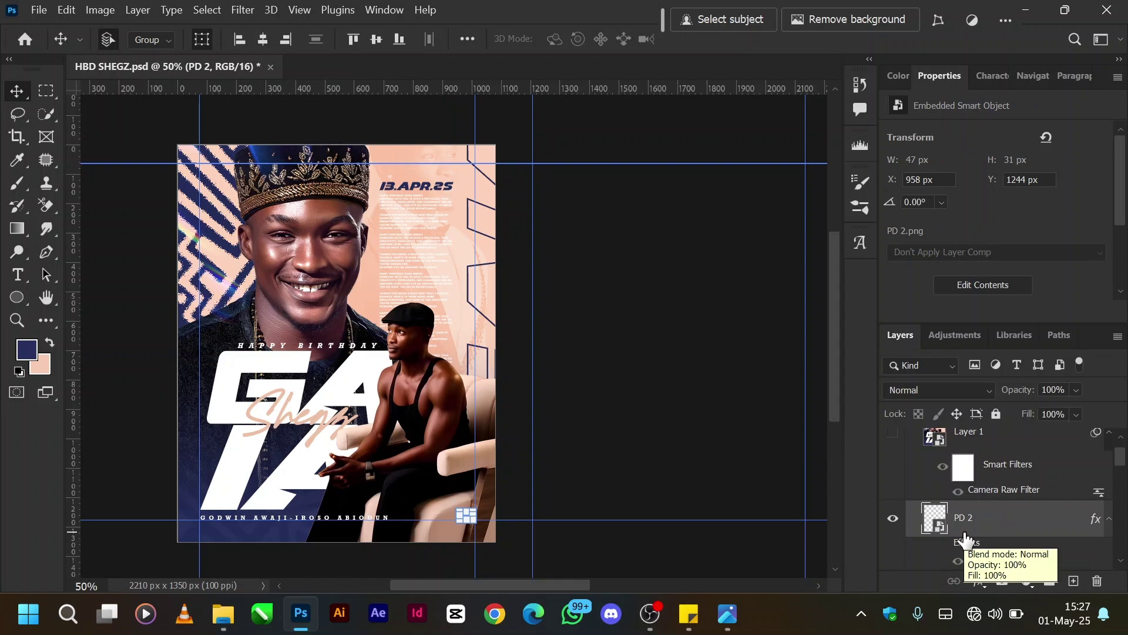
# Stamp all visible layers into a new merged Layer 4 with Ctrl+Shift+Alt+E.
pyautogui.hotkey('ctrl', 'shift')
pyautogui.hotkey('ctrl', 'shift', 'alt', 'e')
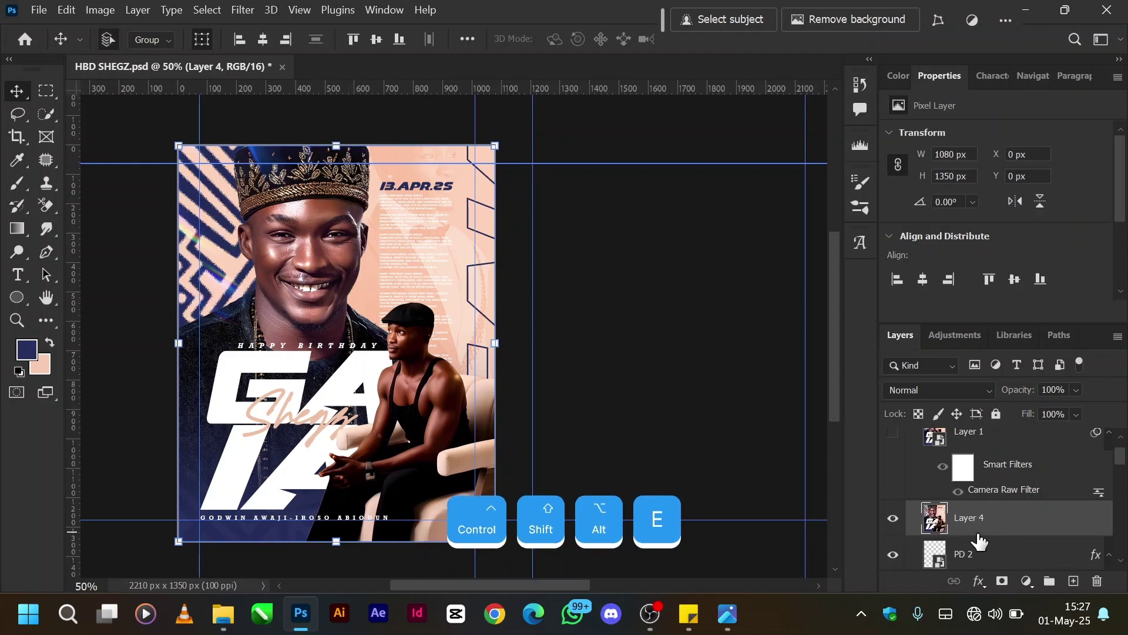
pyautogui.click(976, 520)
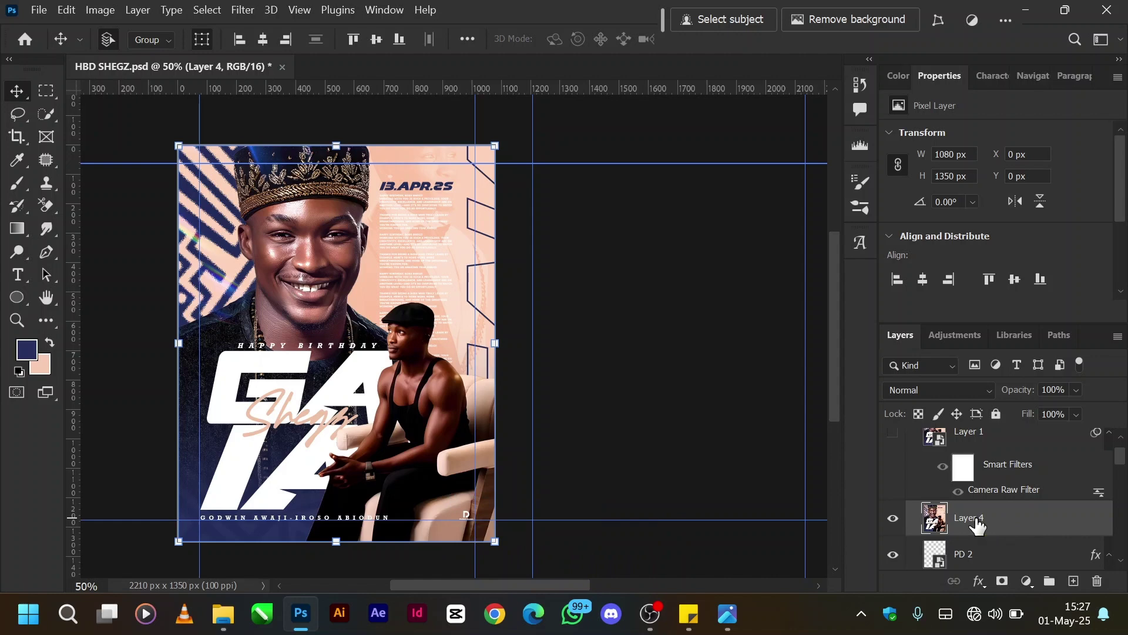
# Convert Layer 4 to a smart object from its Layers panel context menu.
pyautogui.rightClick(976, 520)
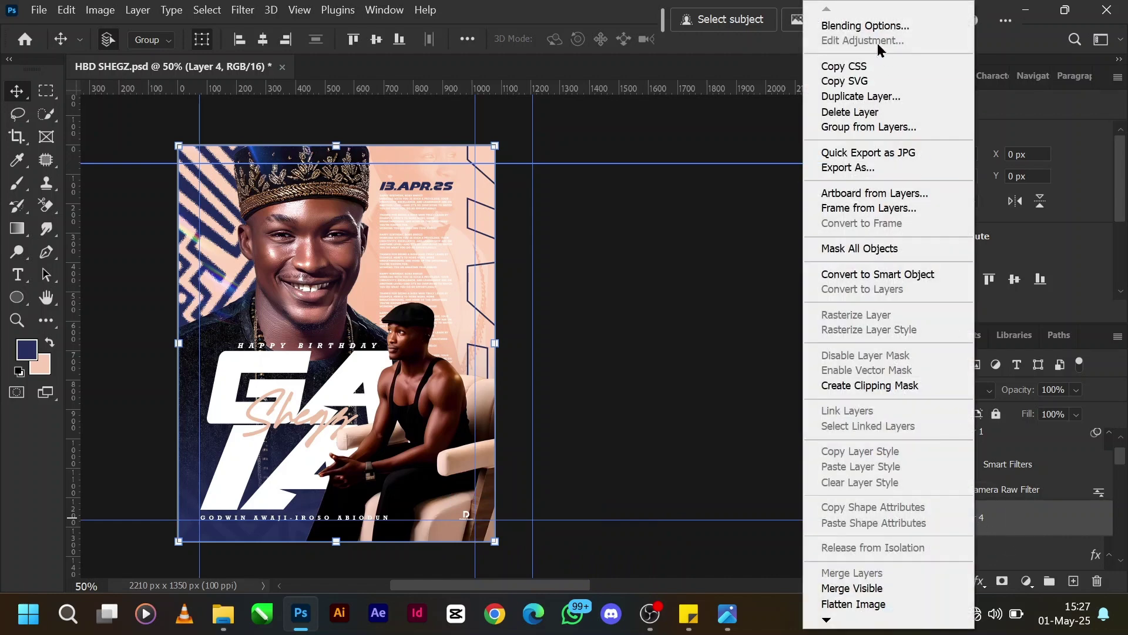
pyautogui.click(887, 274)
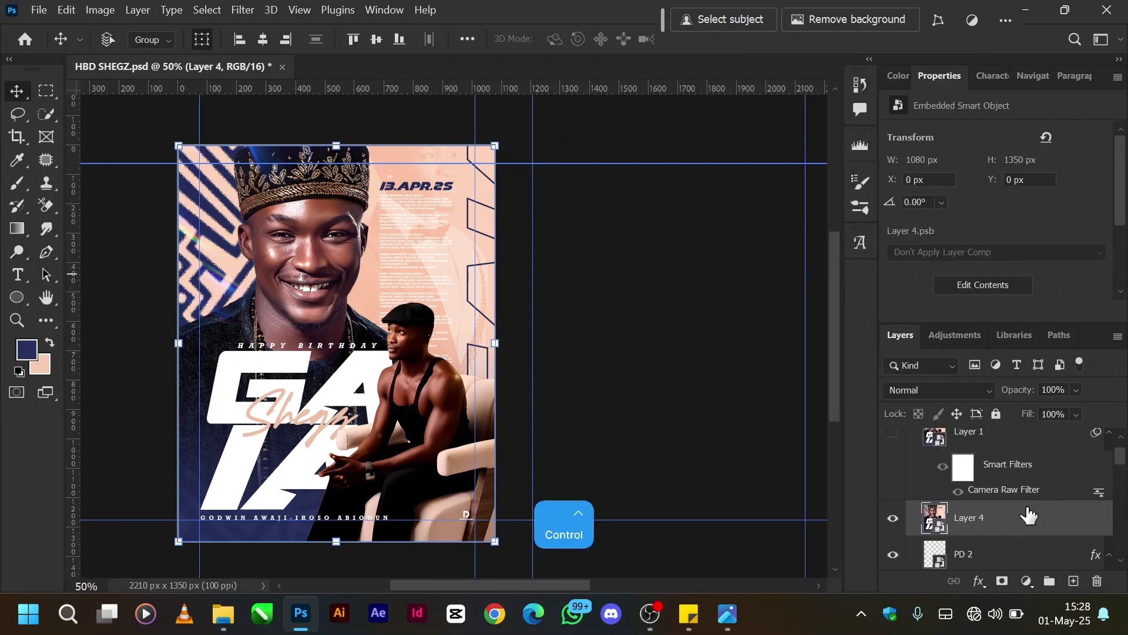
pyautogui.hotkey('ctrl', 'shift', 'a')
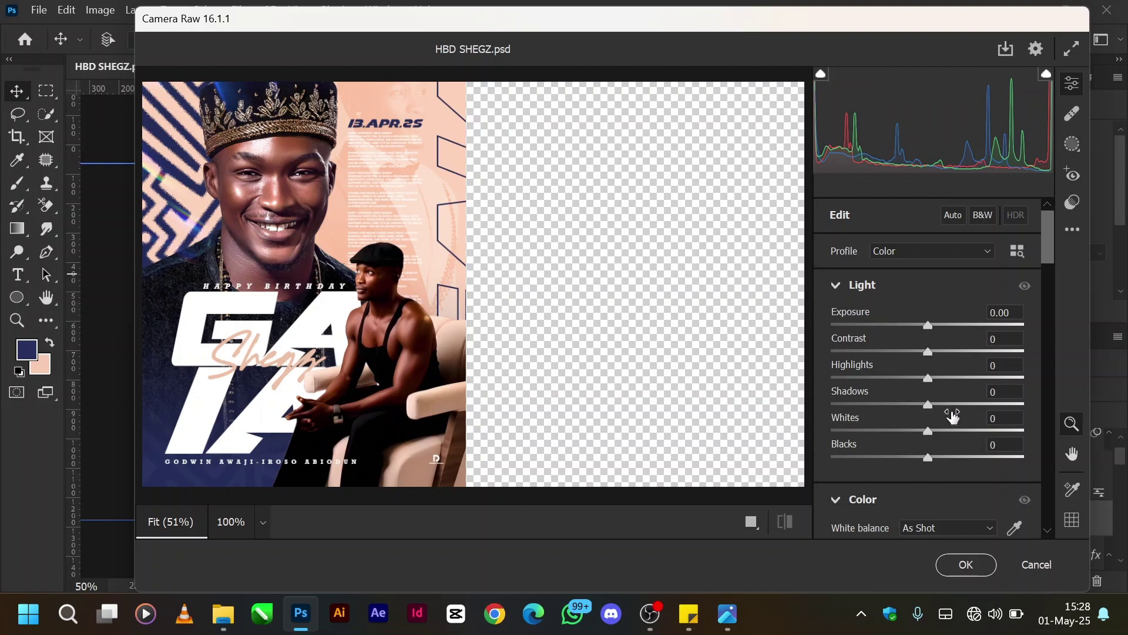
pyautogui.scroll(-3, 952, 417)
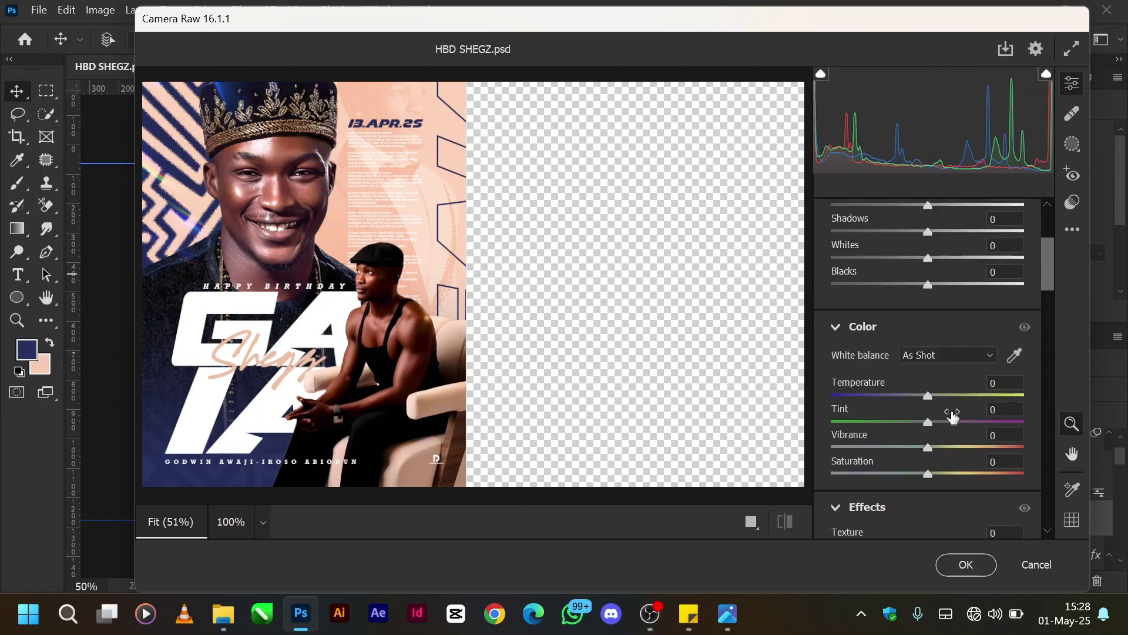
pyautogui.scroll(-2, 952, 416)
pyautogui.scroll(-2, 952, 417)
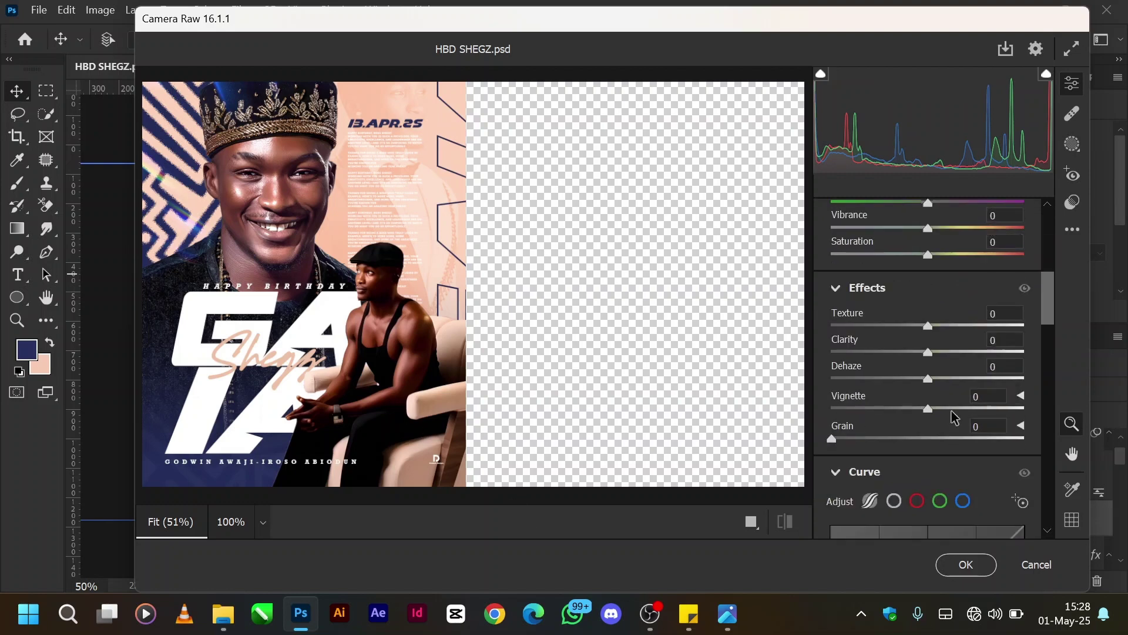
pyautogui.click(834, 441)
pyautogui.moveTo(835, 439); pyautogui.dragTo(858, 439)
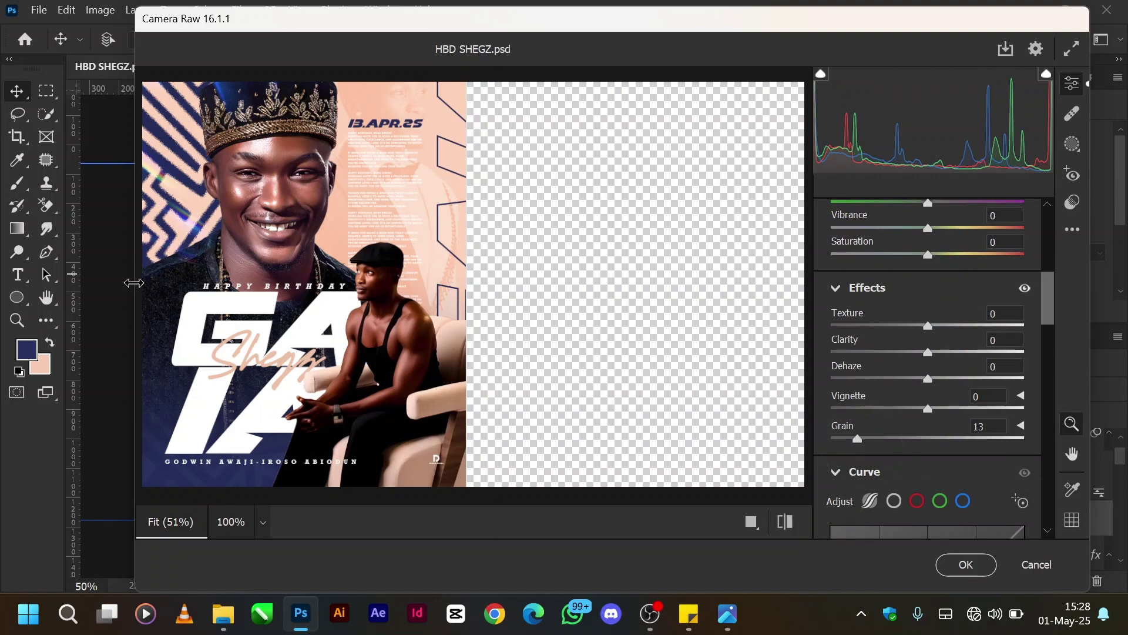
pyautogui.click(156, 264)
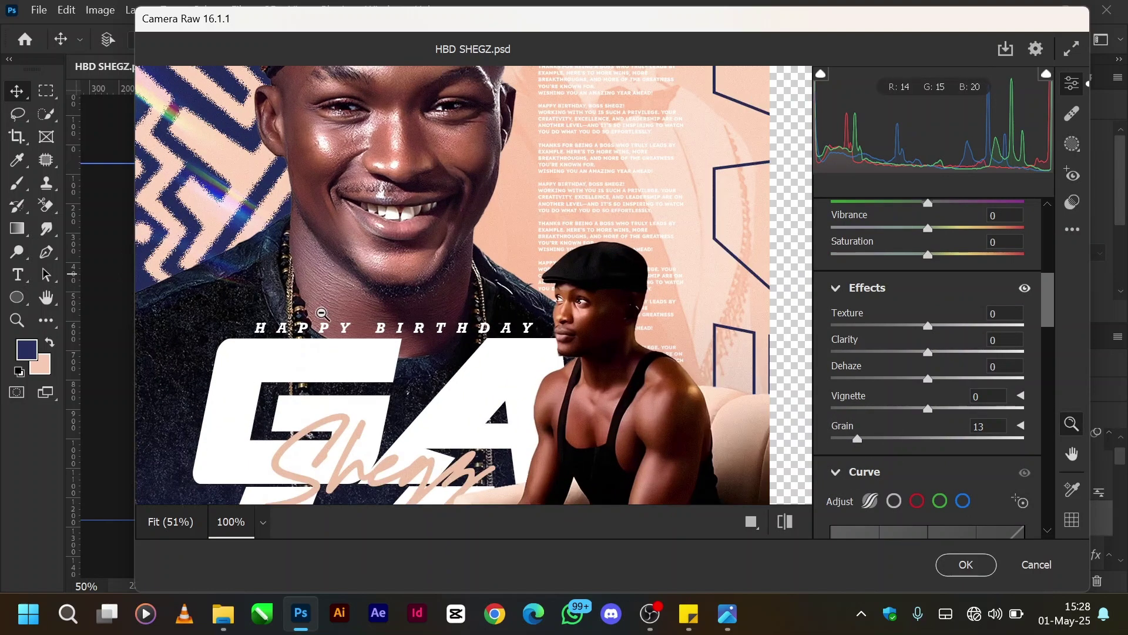
pyautogui.scroll(-5, 351, 315)
pyautogui.scroll(2, 350, 315)
pyautogui.scroll(2, 350, 315)
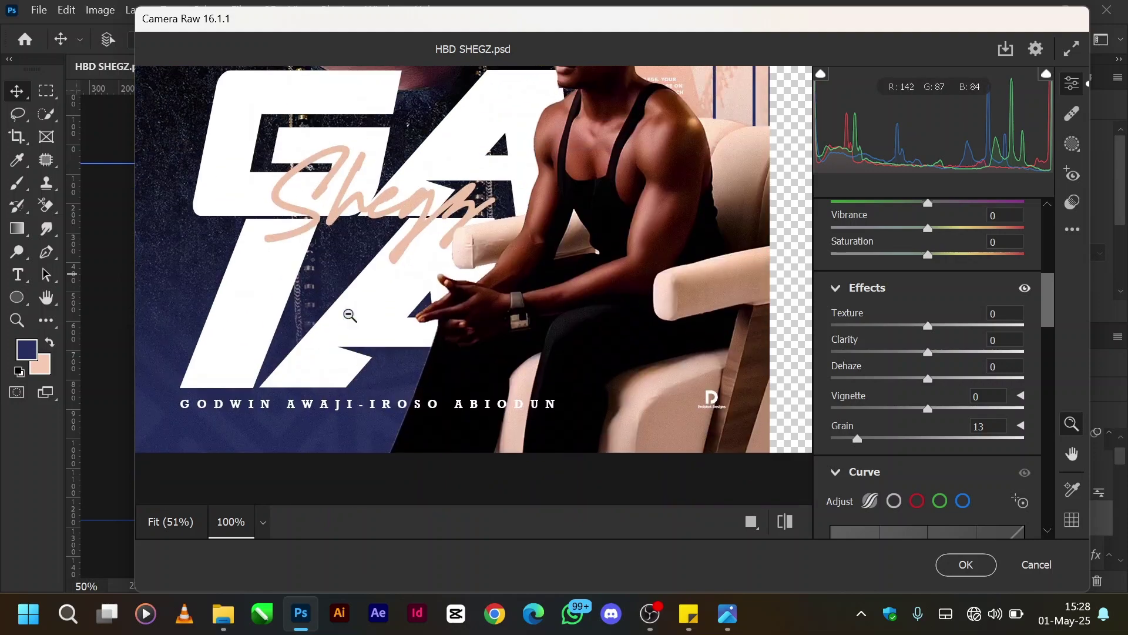
pyautogui.moveTo(857, 441)
pyautogui.mouseDown()
pyautogui.moveTo(965, 449)
pyautogui.moveTo(983, 445)
pyautogui.moveTo(886, 438)
pyautogui.moveTo(1019, 439)
pyautogui.moveTo(839, 445)
pyautogui.moveTo(875, 444)
pyautogui.mouseUp()
pyautogui.click(530, 308)
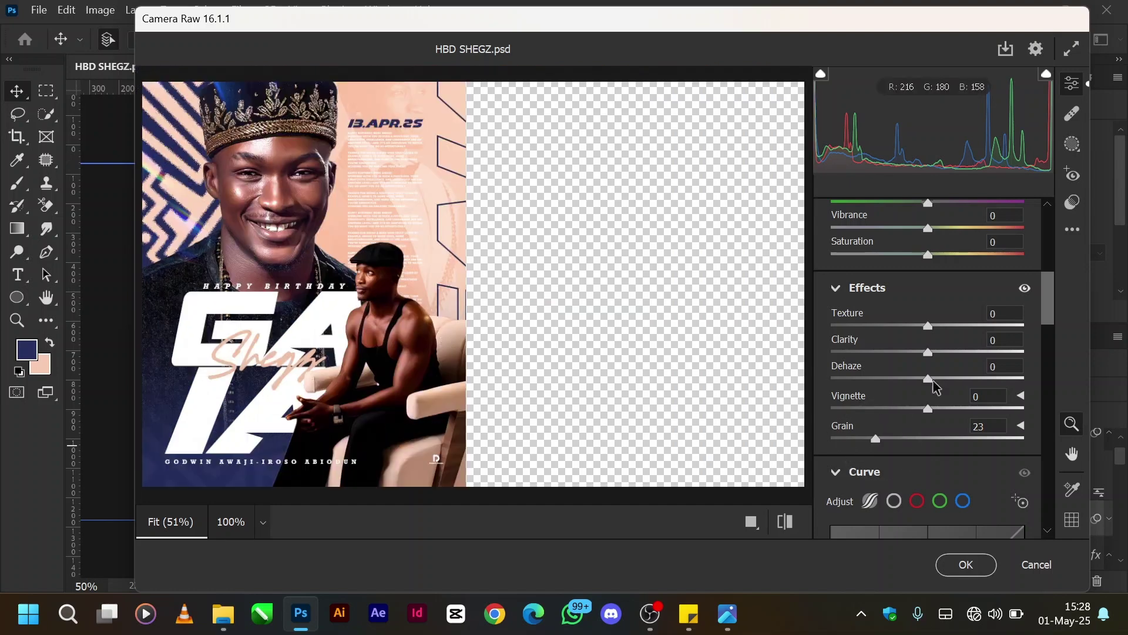
pyautogui.moveTo(931, 354)
pyautogui.mouseDown()
pyautogui.moveTo(958, 356)
pyautogui.moveTo(929, 331)
pyautogui.moveTo(942, 334)
pyautogui.mouseUp()
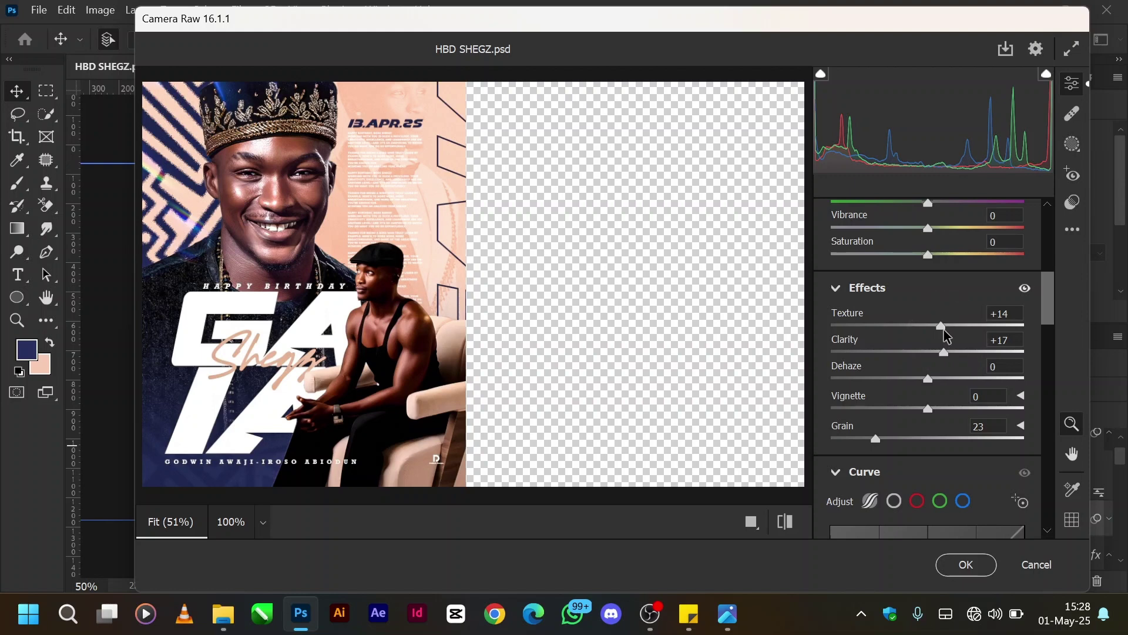
pyautogui.click(1036, 564)
pyautogui.click(591, 274)
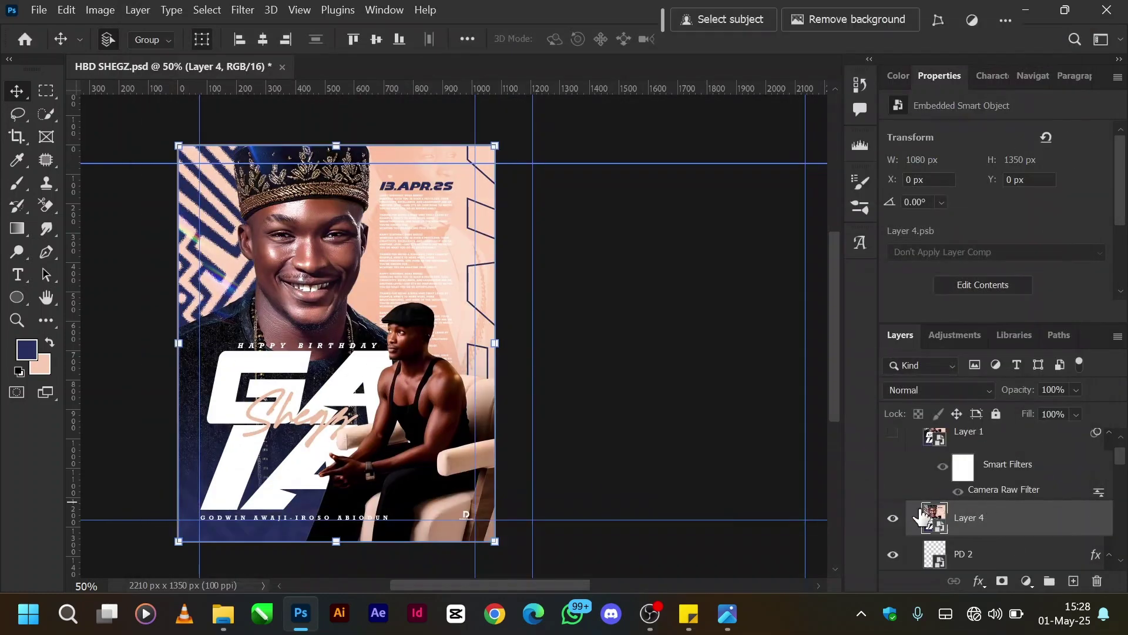
# Hide Layer 4, show the Camera Raw-filtered Layer 1, select PD 2, and collapse Artboard 1.
pyautogui.click(893, 519)
pyautogui.scroll(1, 963, 474)
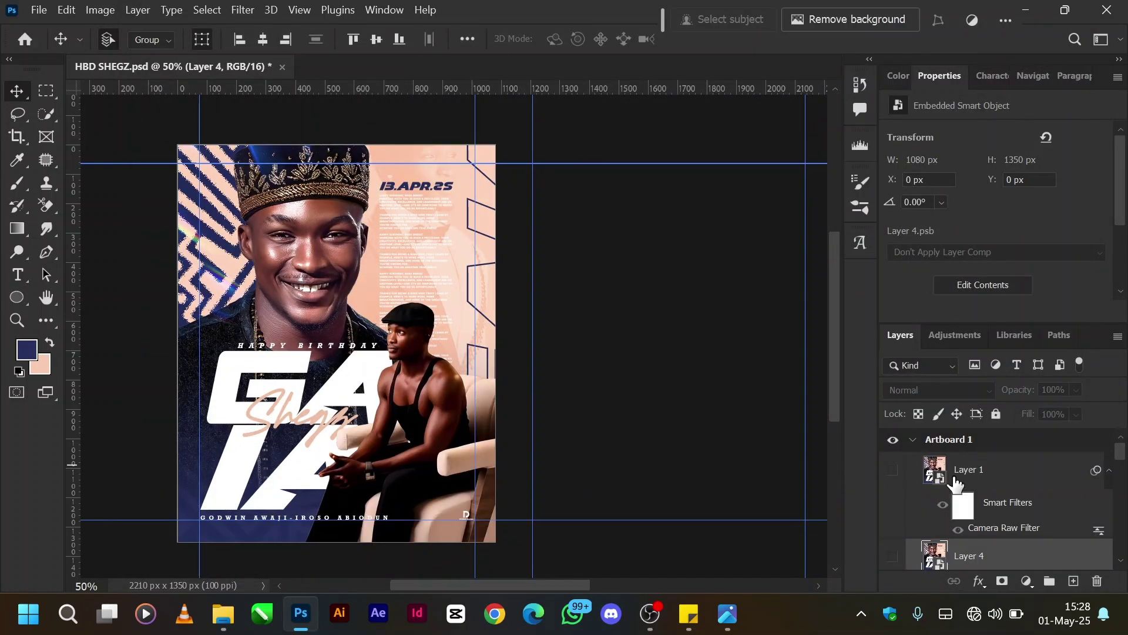
pyautogui.click(893, 472)
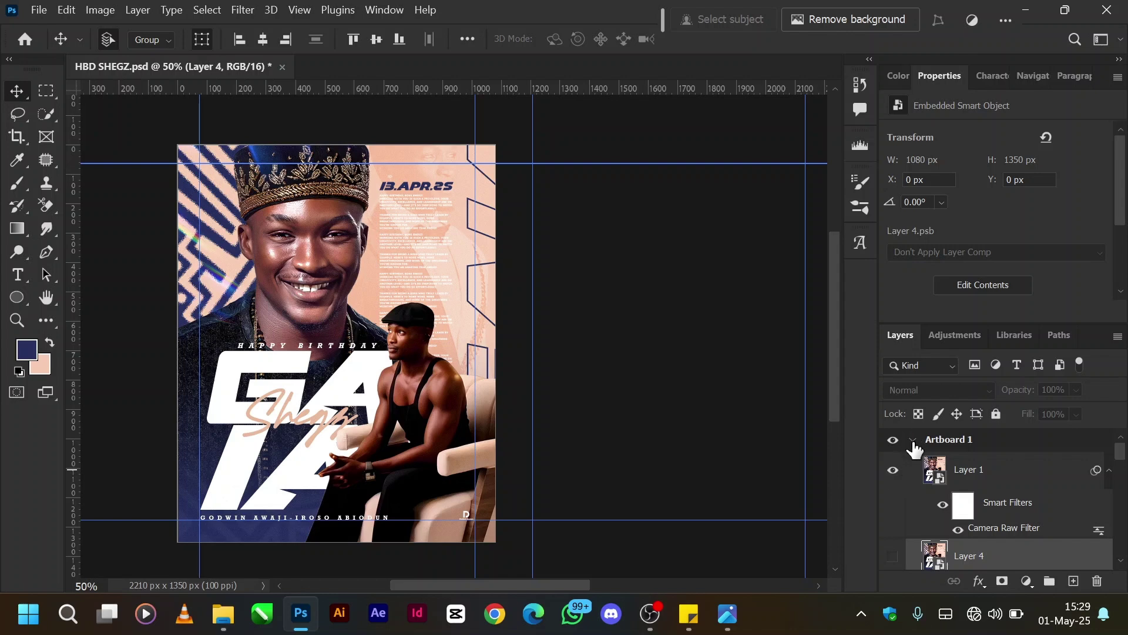
pyautogui.click(1000, 559)
pyautogui.scroll(1, 960, 517)
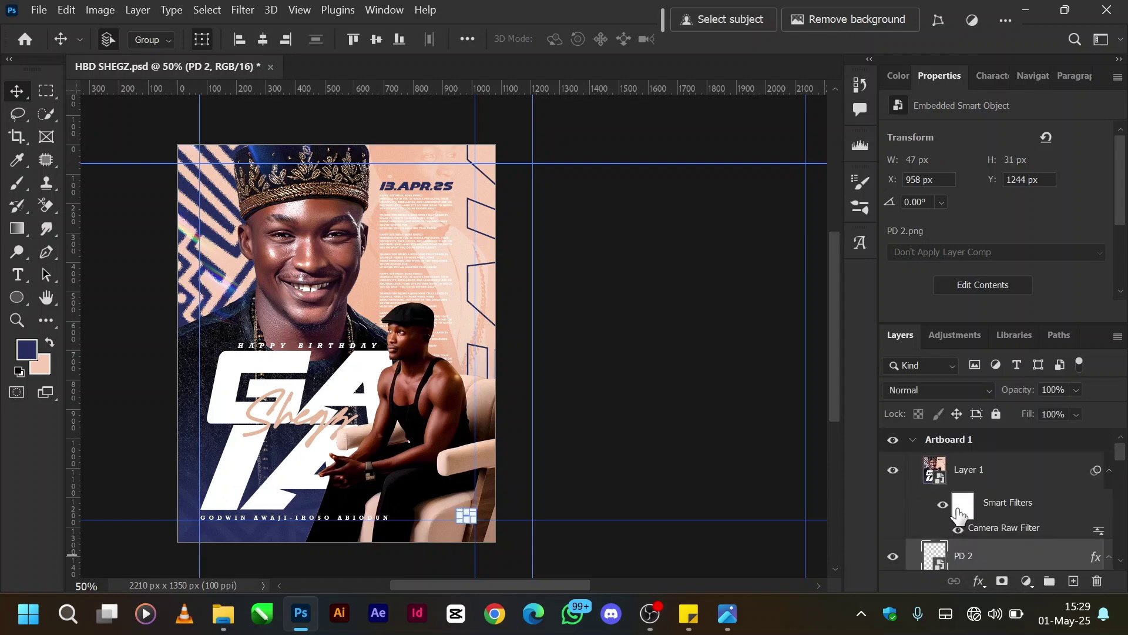
pyautogui.click(914, 441)
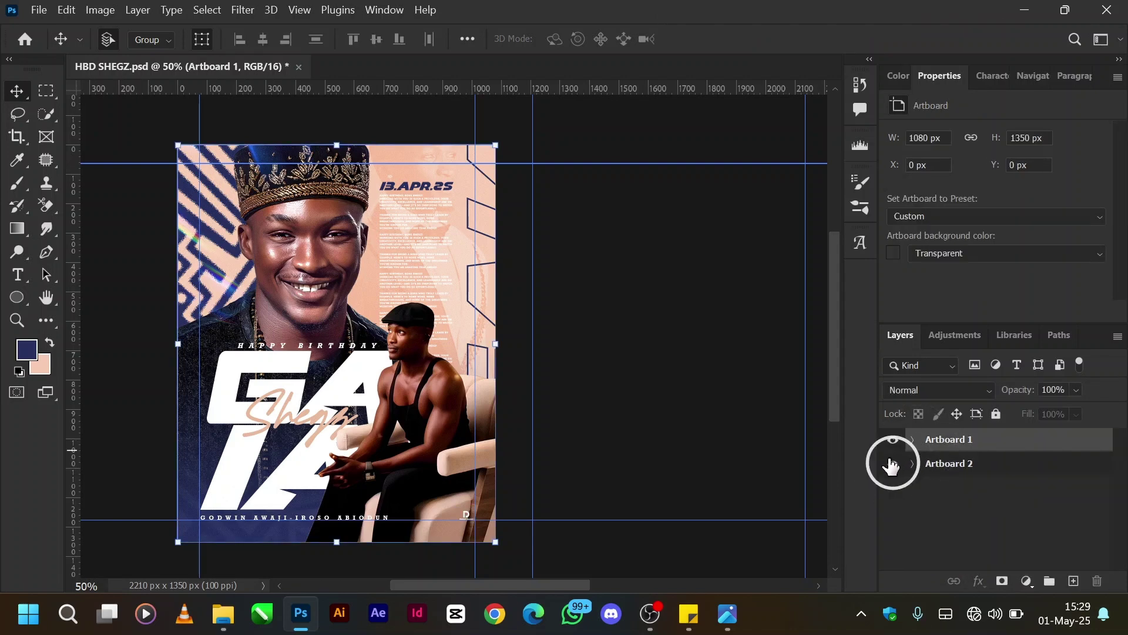
# Show and expand Artboard 2, then hide all of its layers.
pyautogui.click(890, 464)
pyautogui.click(912, 465)
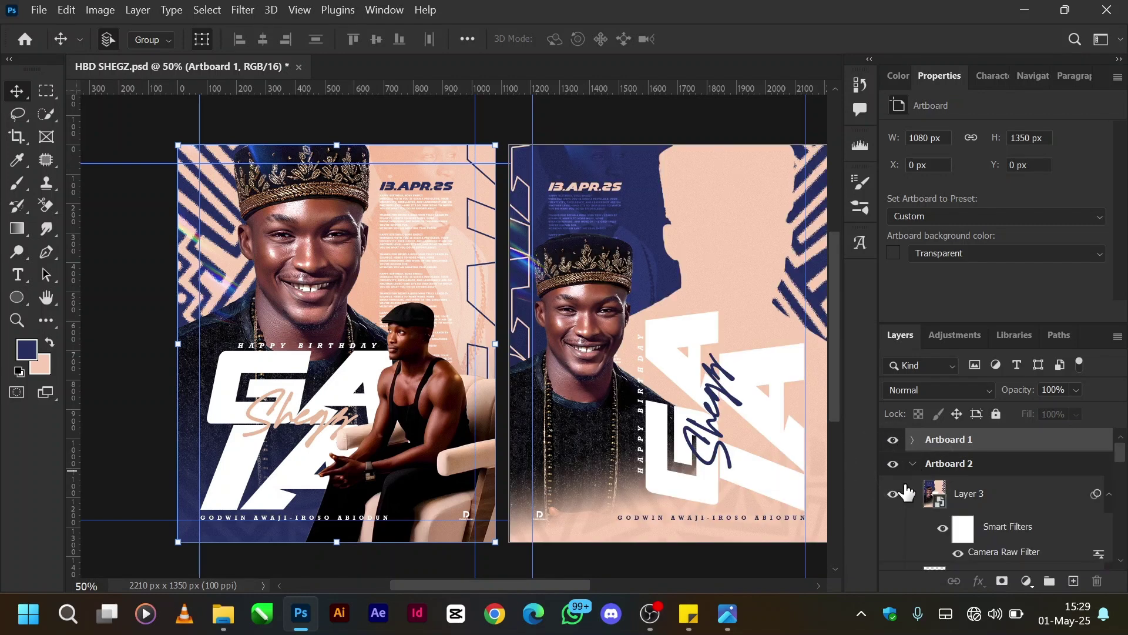
pyautogui.hscroll(-2, 629, 480)
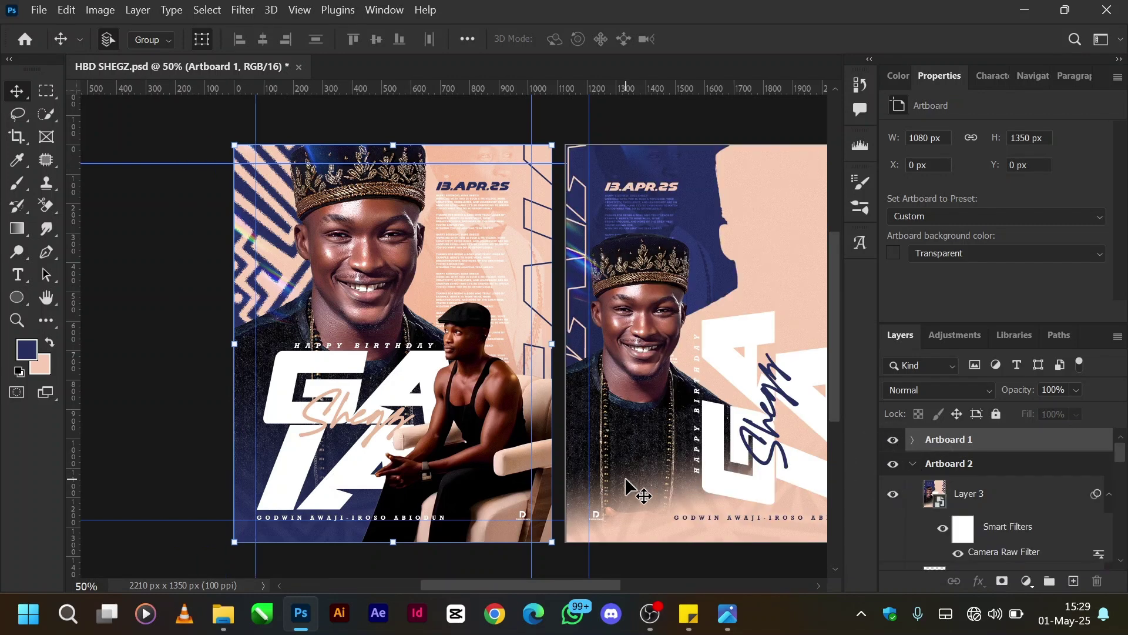
pyautogui.hscroll(4, 634, 484)
pyautogui.hscroll(1, 635, 489)
pyautogui.hscroll(-1, 630, 486)
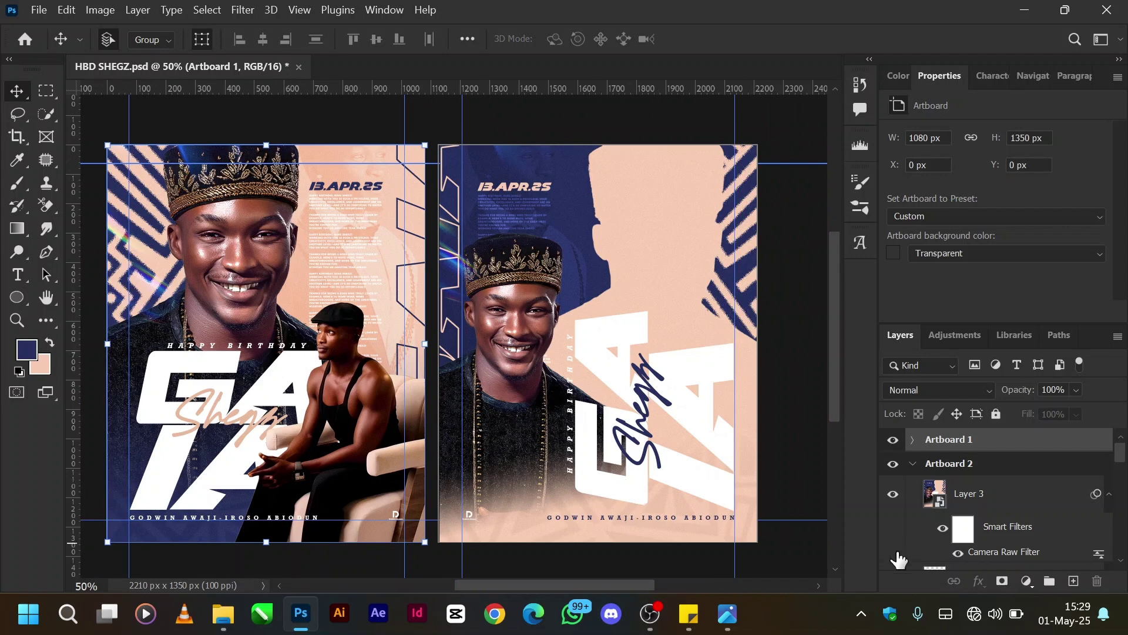
pyautogui.click(893, 495)
pyautogui.moveTo(893, 495); pyautogui.dragTo(894, 583)
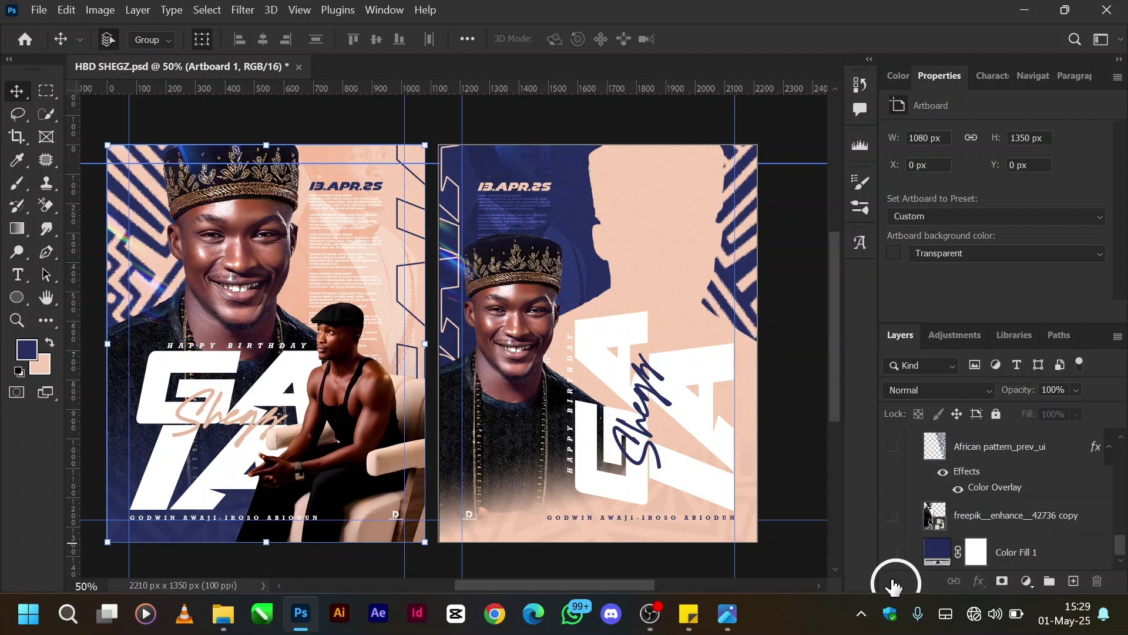
# Turn the navy Color Fill 1 and faint suited-man photo layers back on.
pyautogui.moveTo(893, 584); pyautogui.dragTo(894, 548)
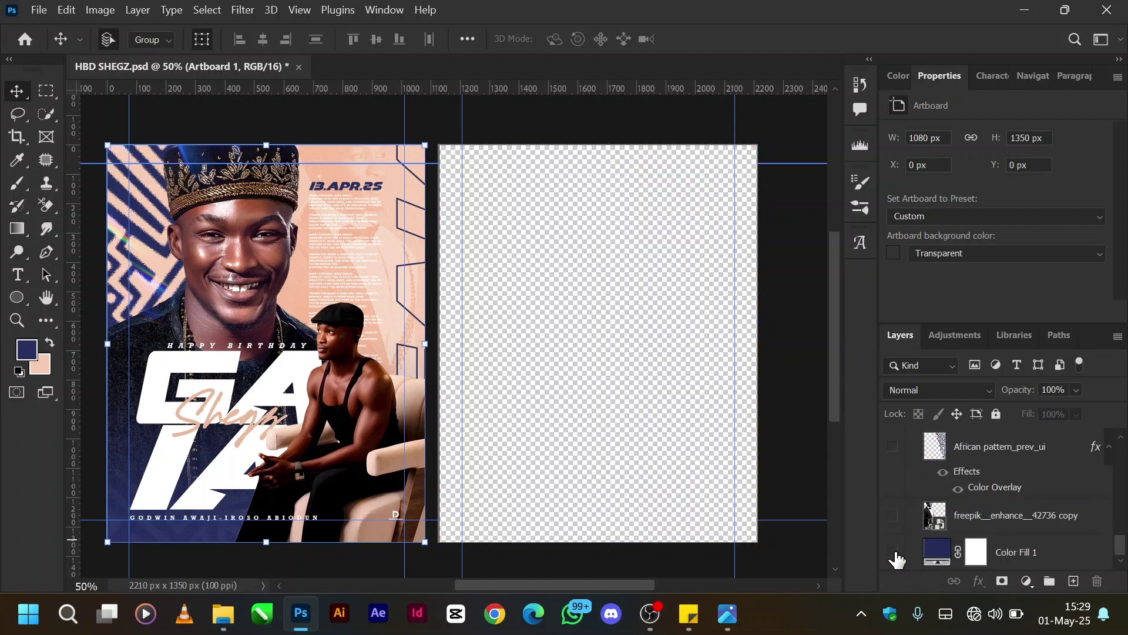
pyautogui.click(894, 554)
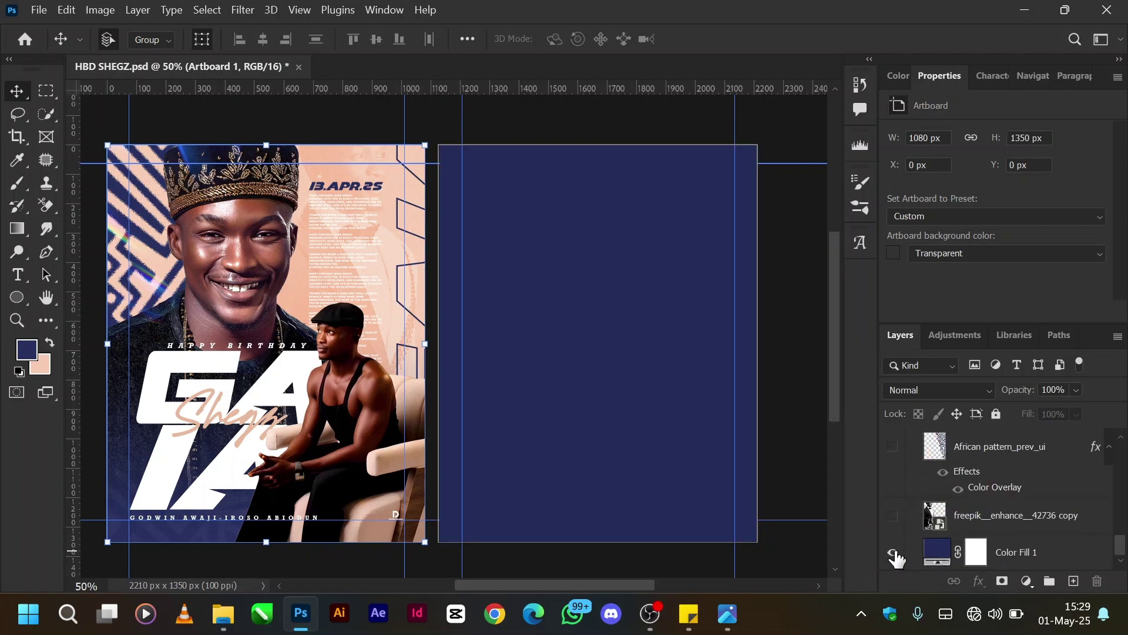
pyautogui.moveTo(370, 157); pyautogui.dragTo(391, 232)
pyautogui.click(893, 515)
# Show the African pattern layer, toggle its effects, and set its blend mode to Dissolve.
pyautogui.click(994, 522)
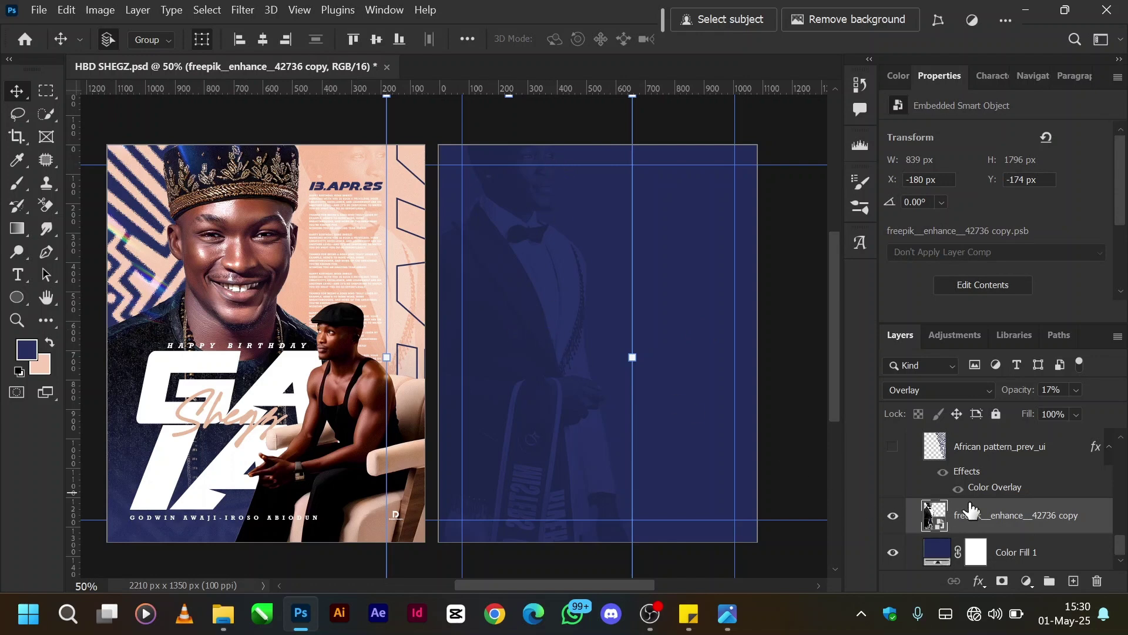
pyautogui.scroll(1, 971, 509)
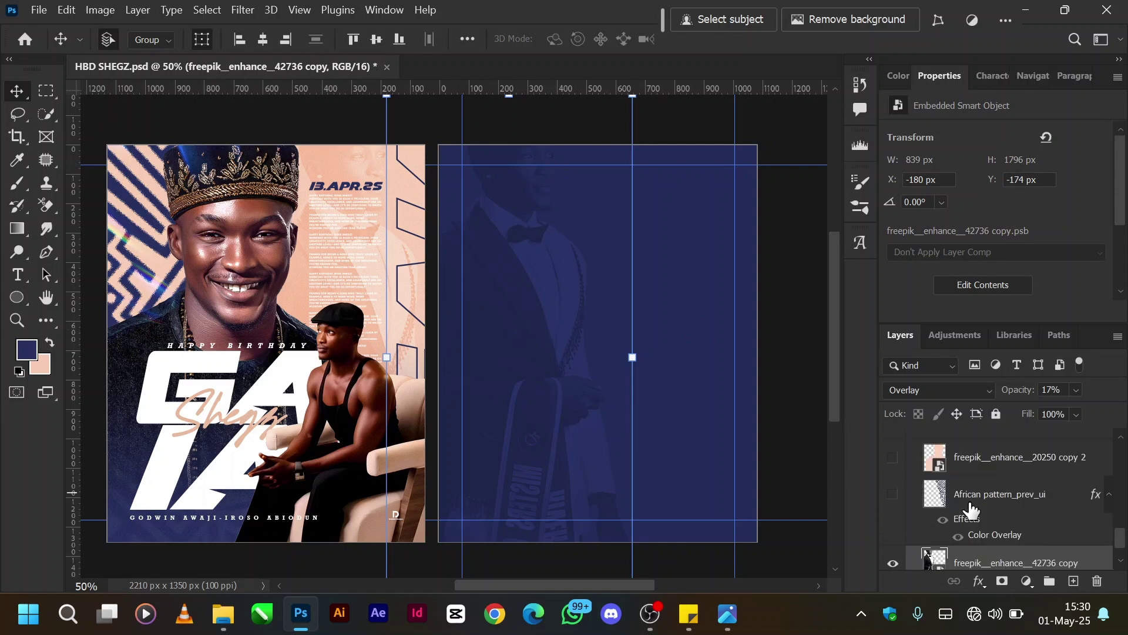
pyautogui.click(897, 497)
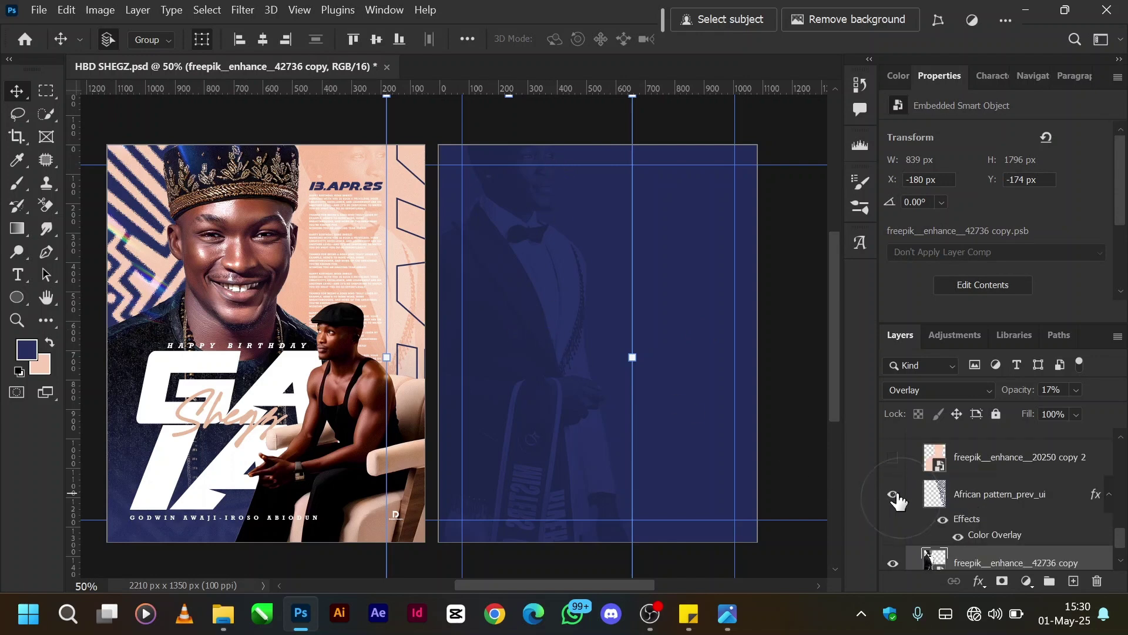
pyautogui.click(986, 499)
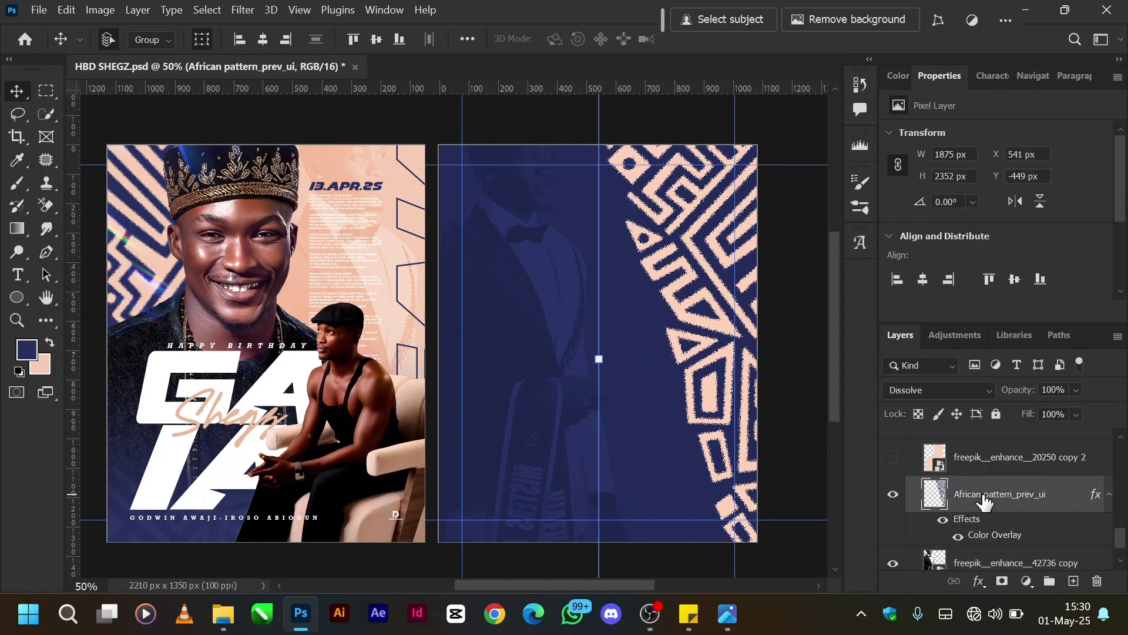
pyautogui.click(942, 522)
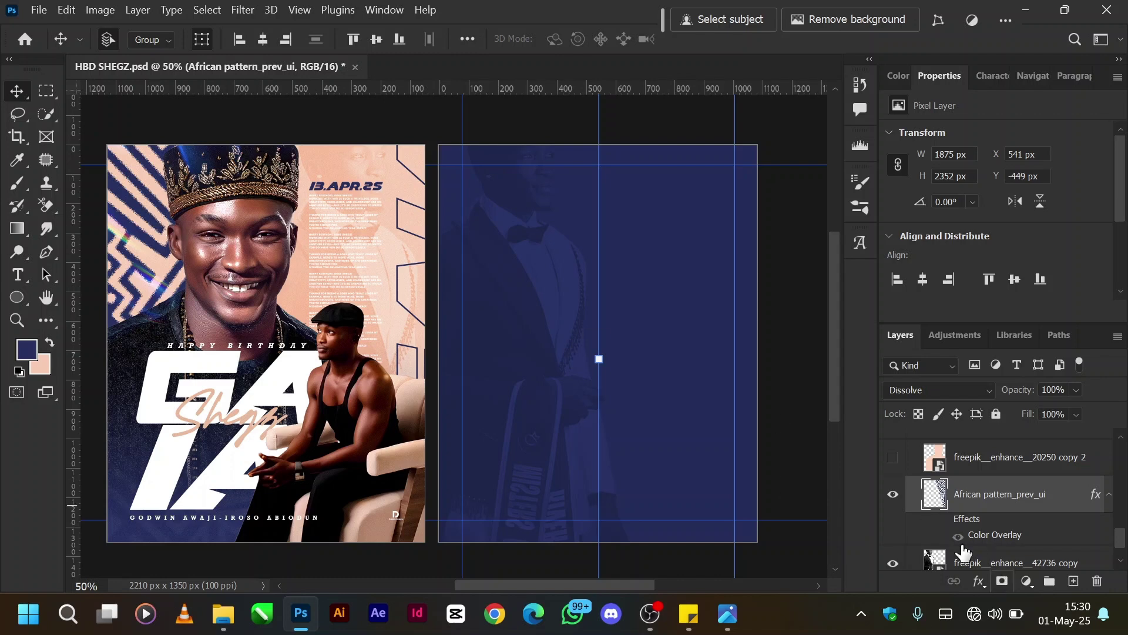
pyautogui.click(943, 521)
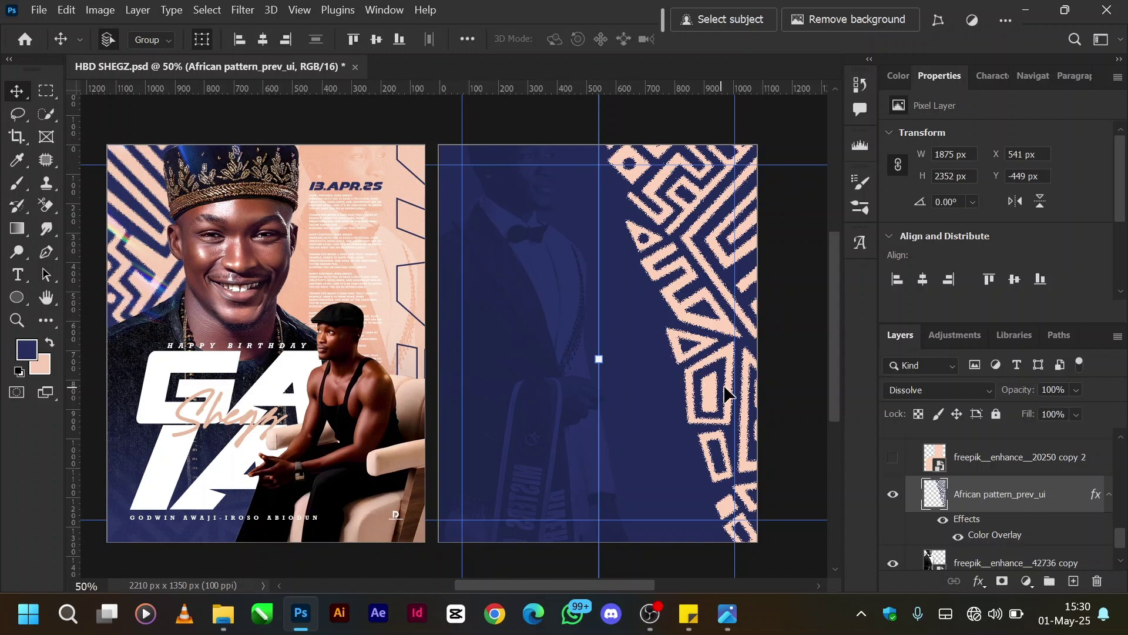
pyautogui.click(931, 395)
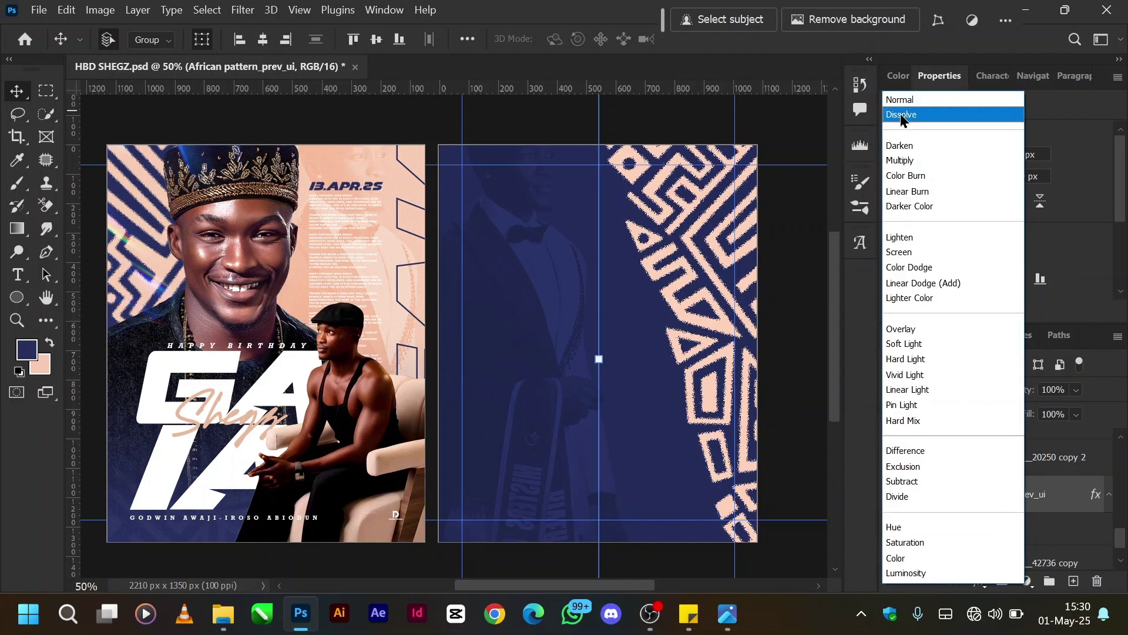
pyautogui.click(901, 119)
pyautogui.scroll(1, 911, 513)
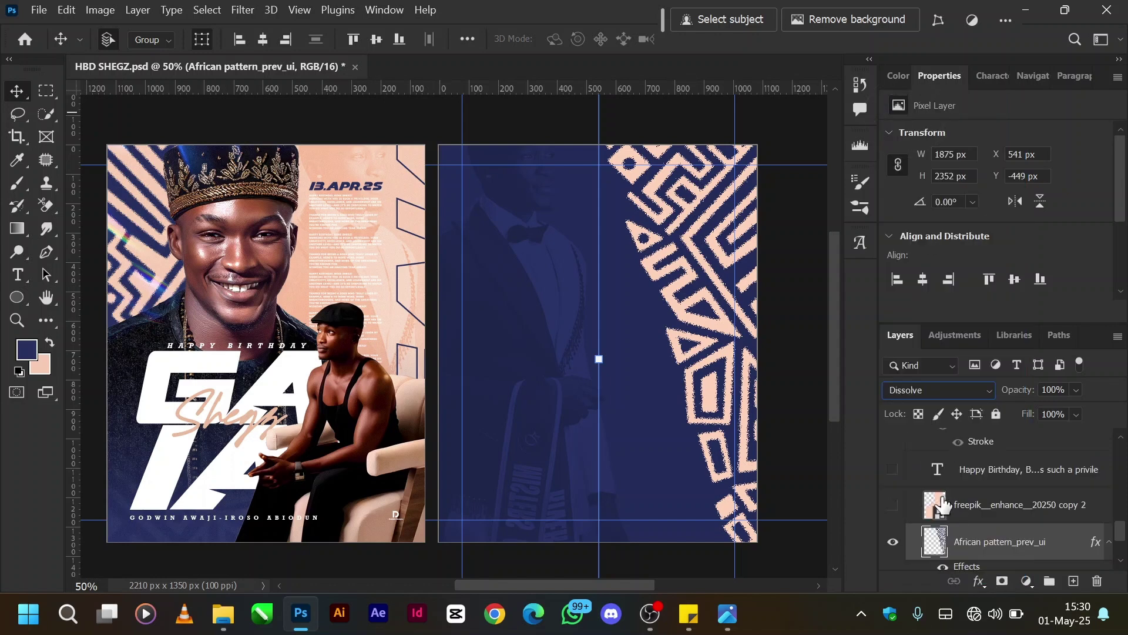
# Show and select the freepik_enhance_20250 copy 2 peach silhouette layer.
pyautogui.click(893, 505)
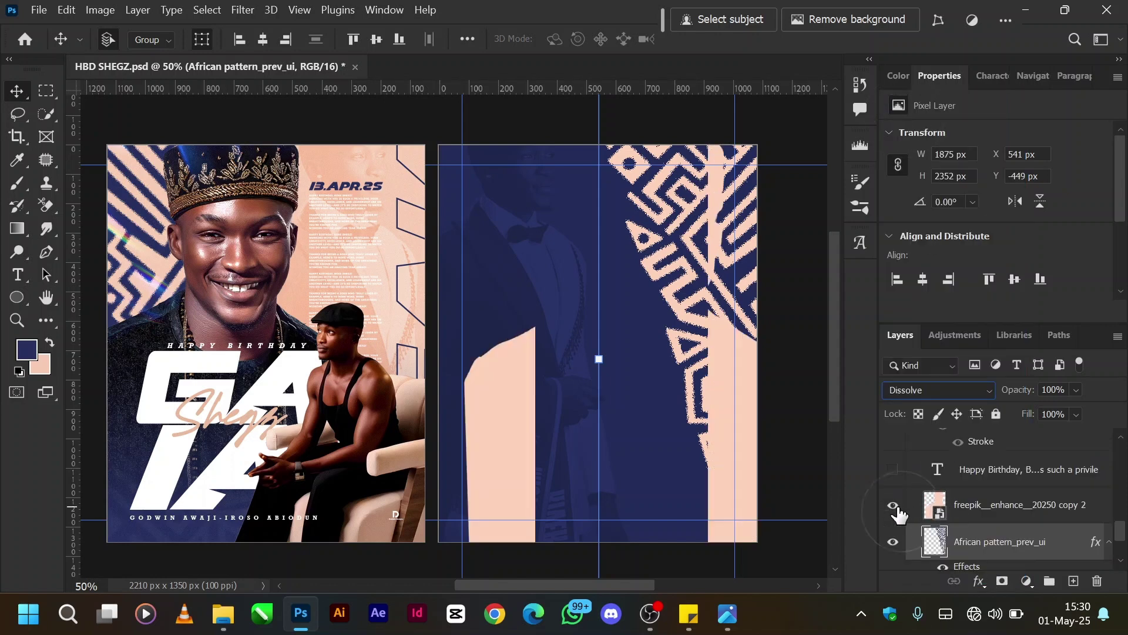
pyautogui.click(978, 511)
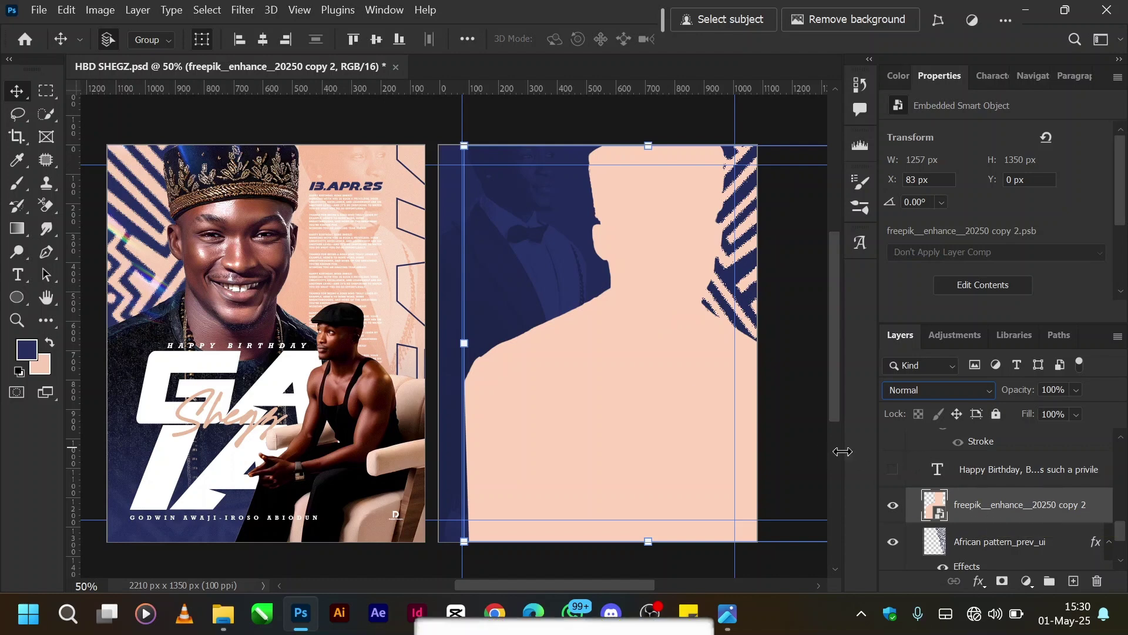
pyautogui.scroll(-2, 961, 514)
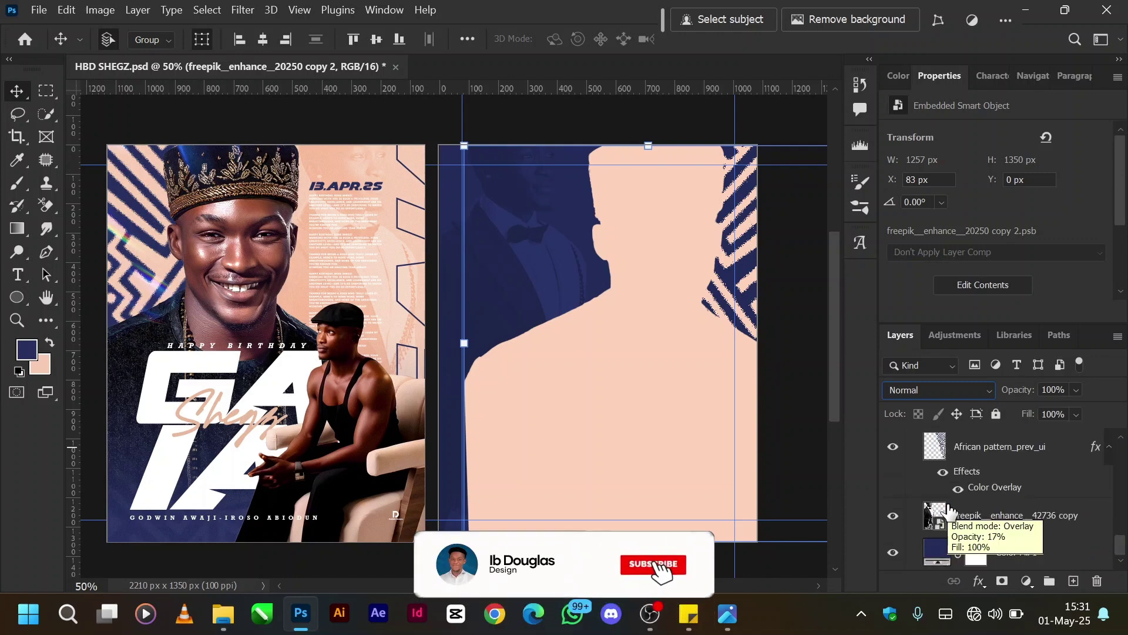
pyautogui.scroll(2, 947, 511)
pyautogui.scroll(2, 947, 512)
pyautogui.scroll(2, 947, 510)
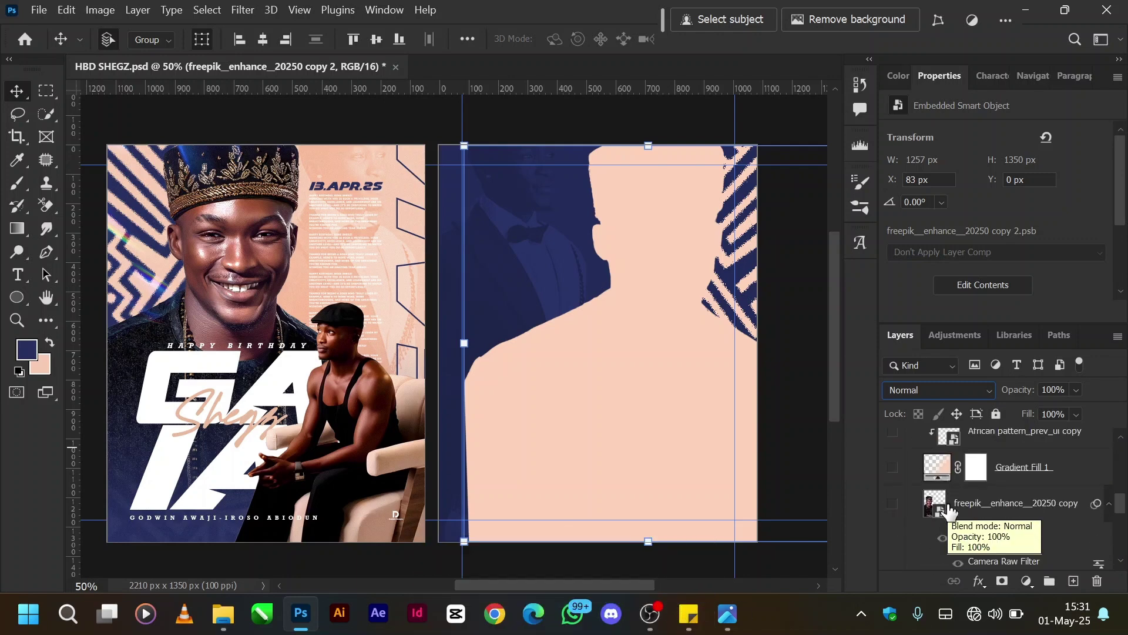
# Hide the peach silhouette, Alt-drag a duplicate of the crowned man's photo layer, and hide the original.
pyautogui.click(891, 504)
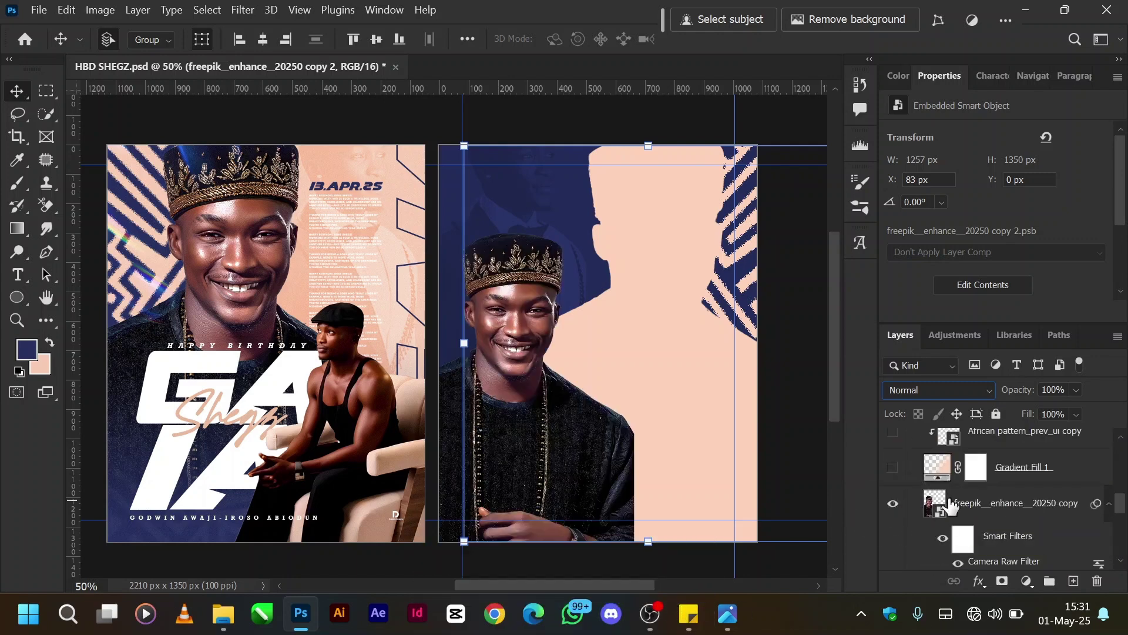
pyautogui.click(996, 503)
pyautogui.scroll(-2, 999, 504)
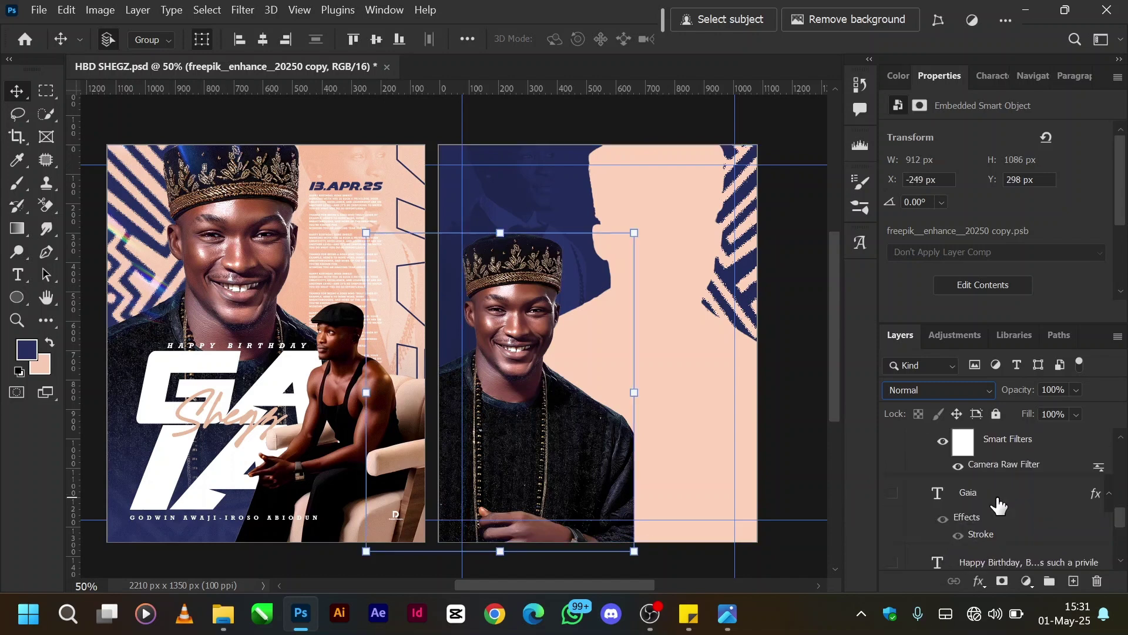
pyautogui.scroll(-2, 960, 505)
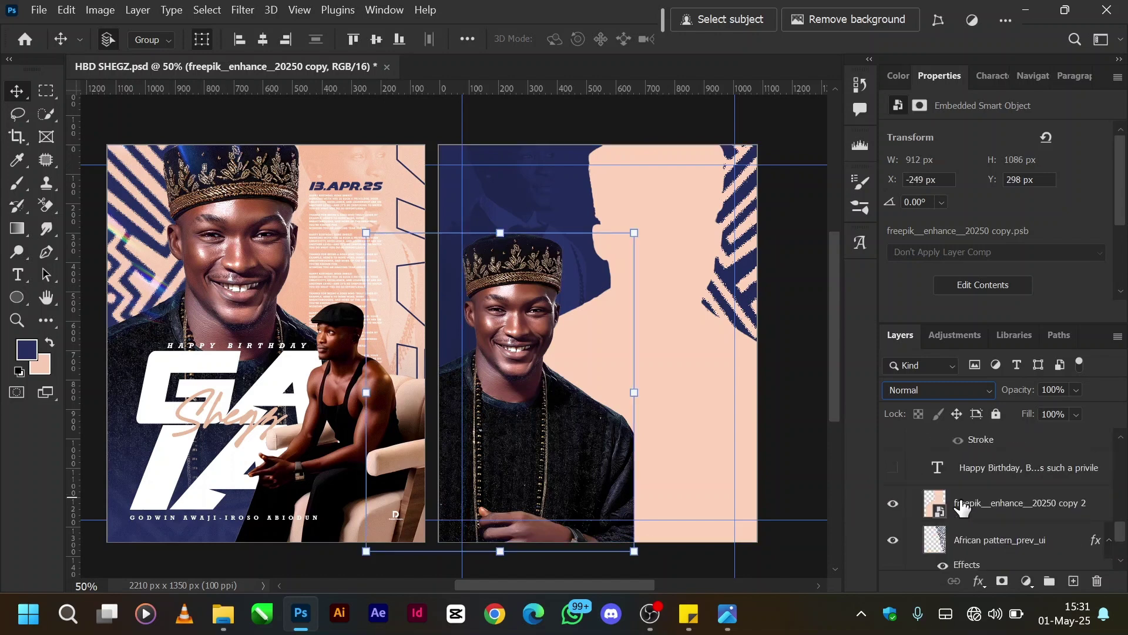
pyautogui.click(891, 504)
pyautogui.scroll(1, 934, 503)
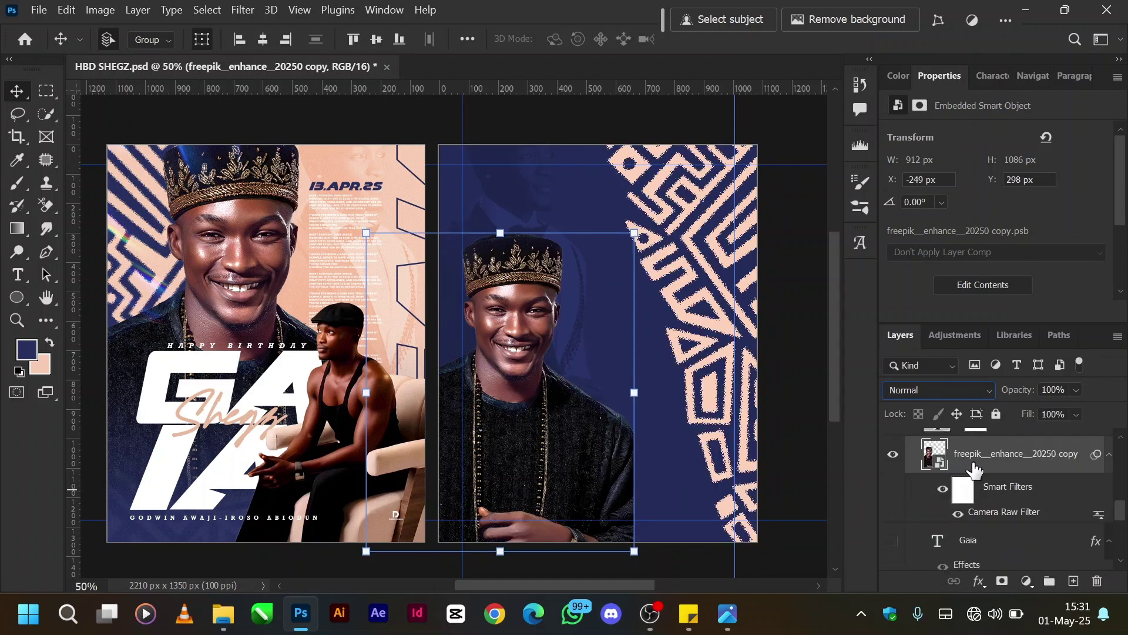
pyautogui.press('alt')
pyautogui.moveTo(974, 467); pyautogui.dragTo(943, 488)
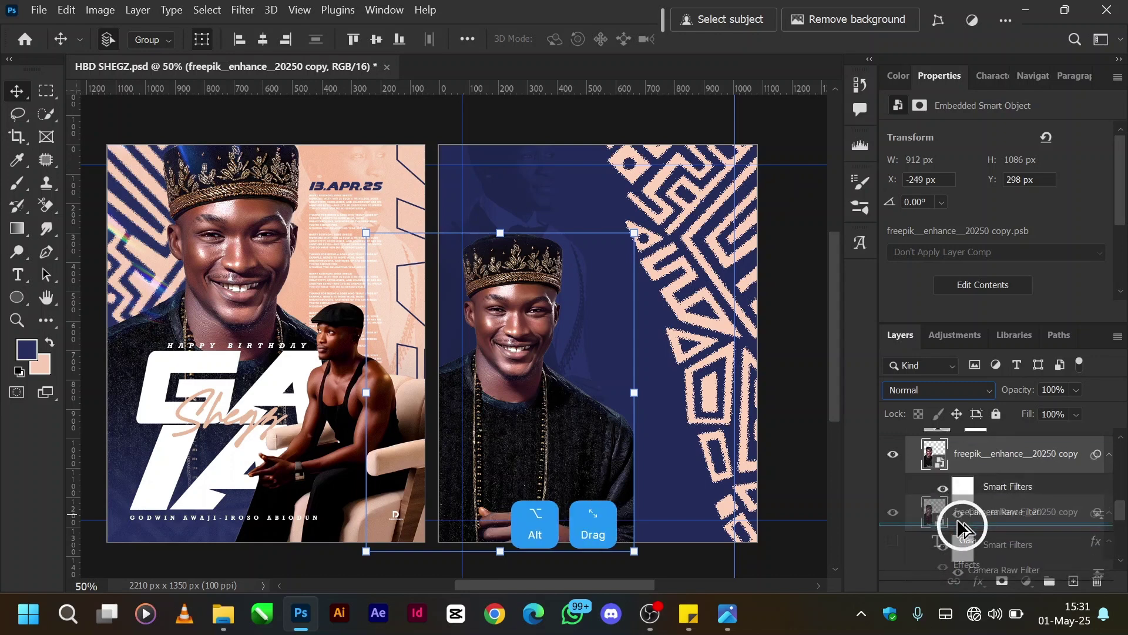
pyautogui.scroll(1, 944, 489)
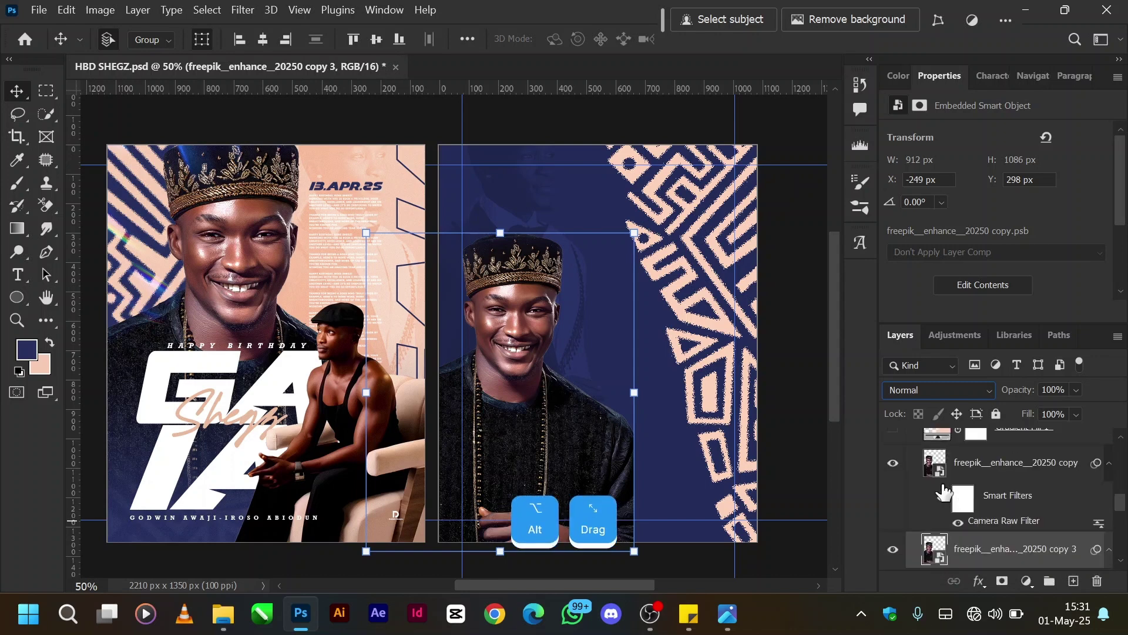
pyautogui.click(894, 469)
pyautogui.scroll(-1, 944, 529)
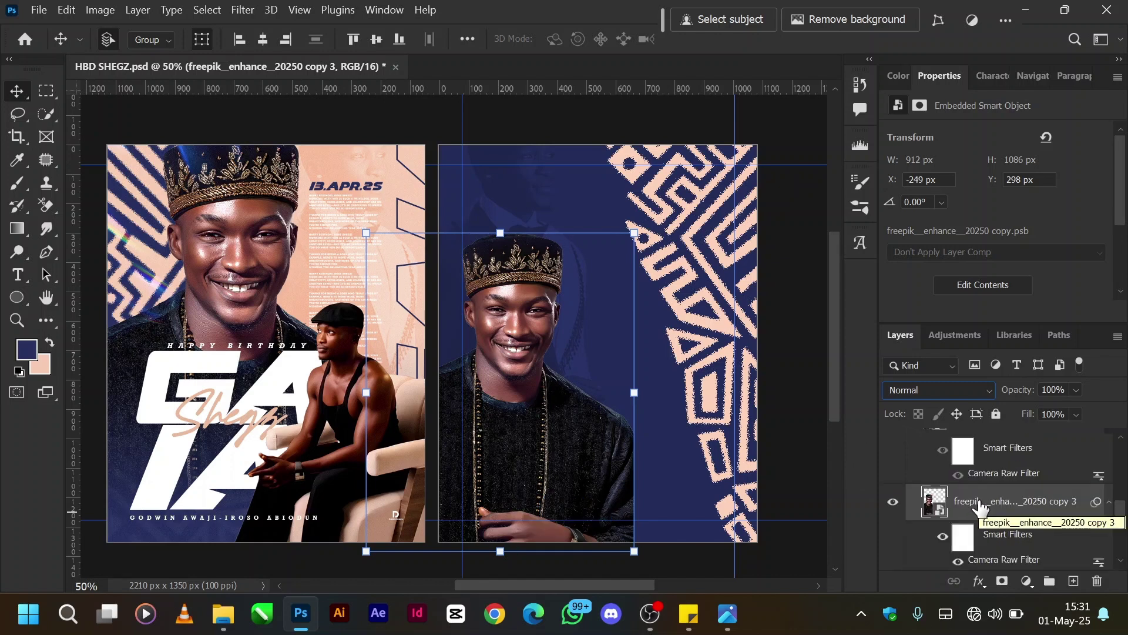
# Enable a Color Overlay in copy 3's Blending Options.
pyautogui.click(1108, 502)
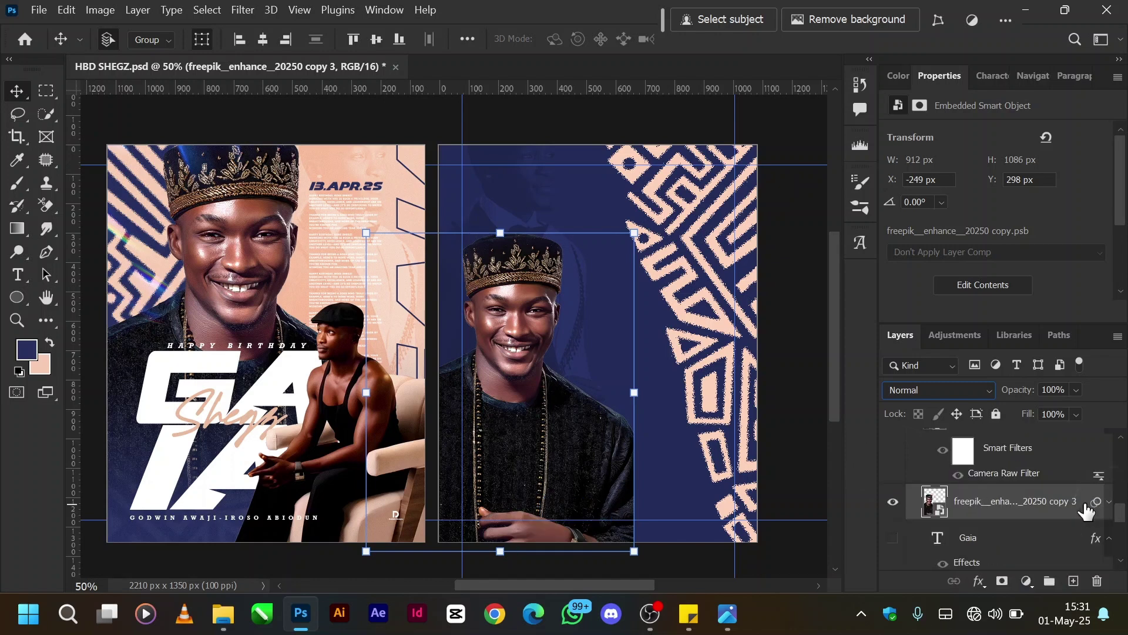
pyautogui.rightClick(1016, 504)
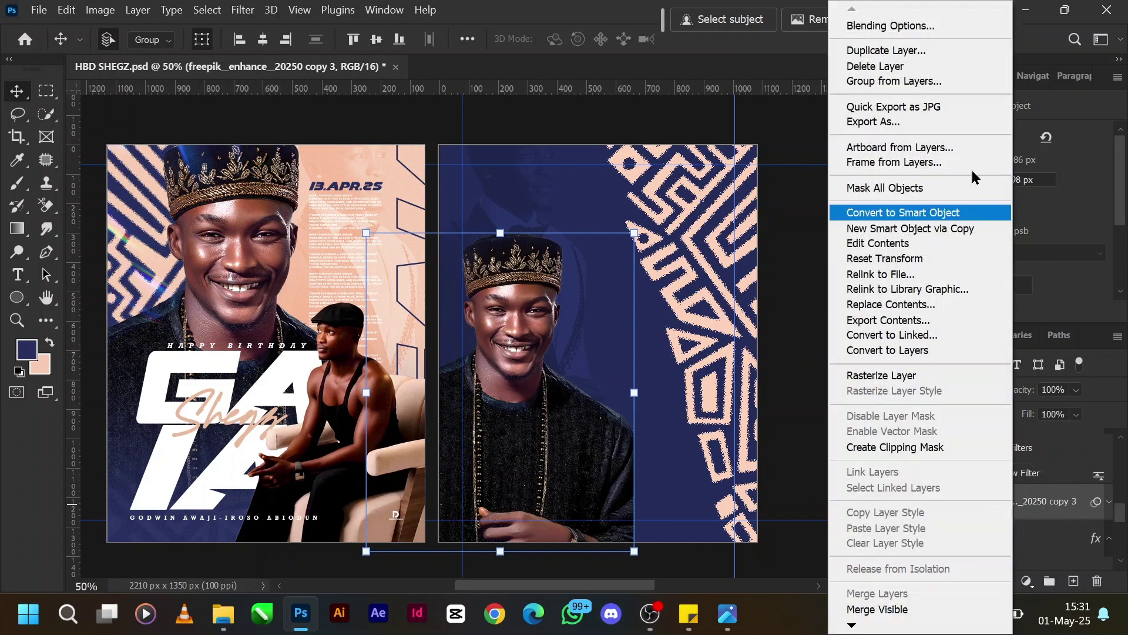
pyautogui.click(890, 26)
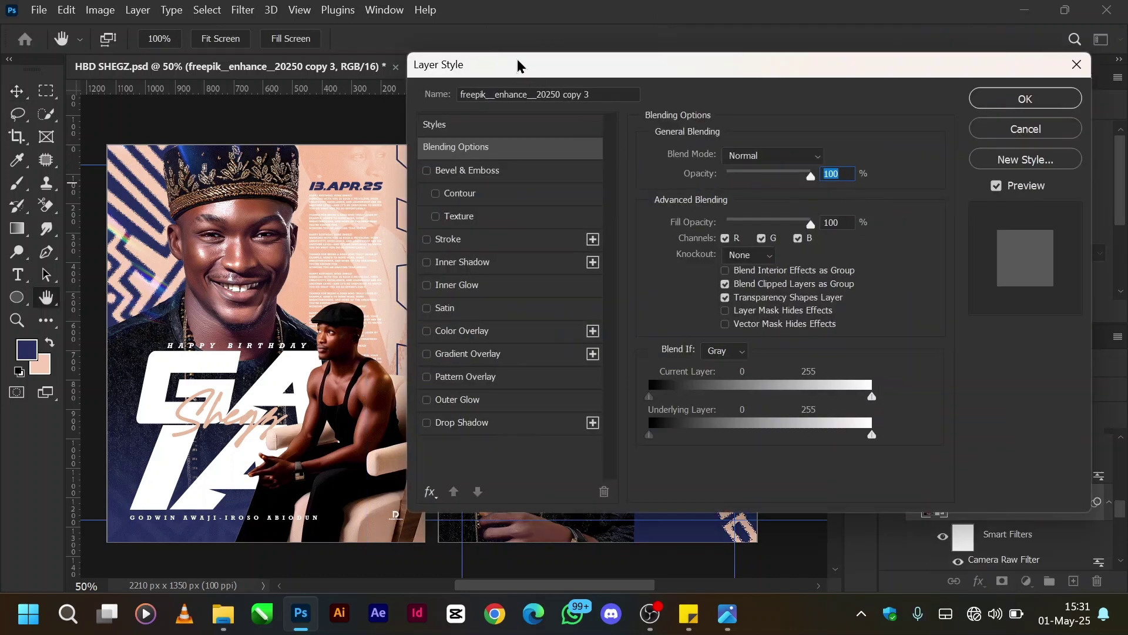
pyautogui.moveTo(517, 66); pyautogui.dragTo(775, 51)
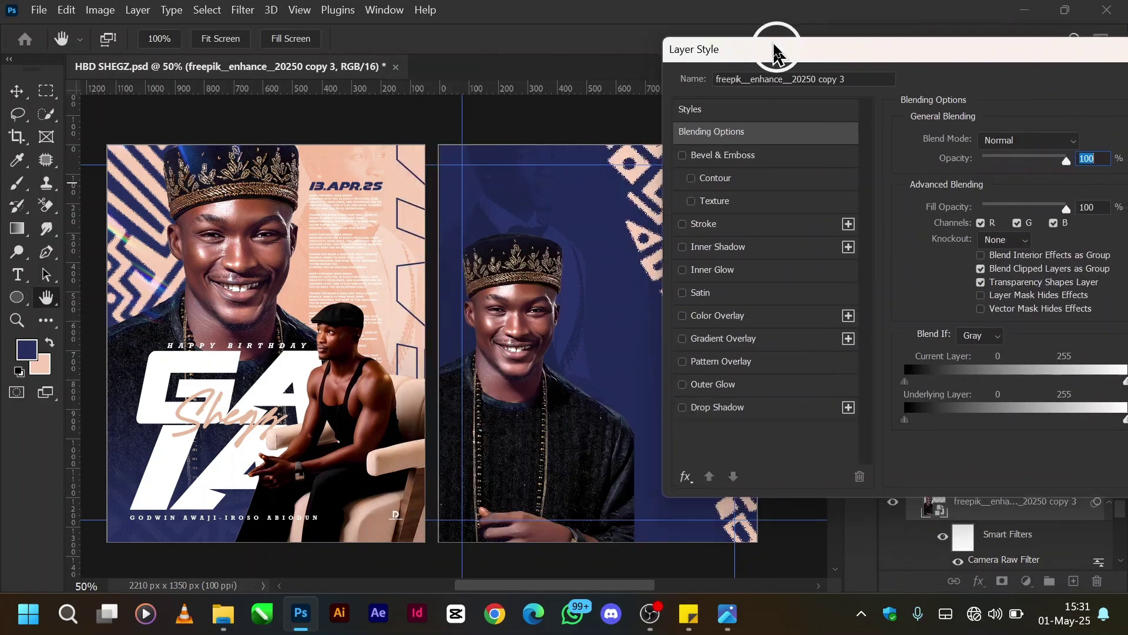
pyautogui.click(722, 322)
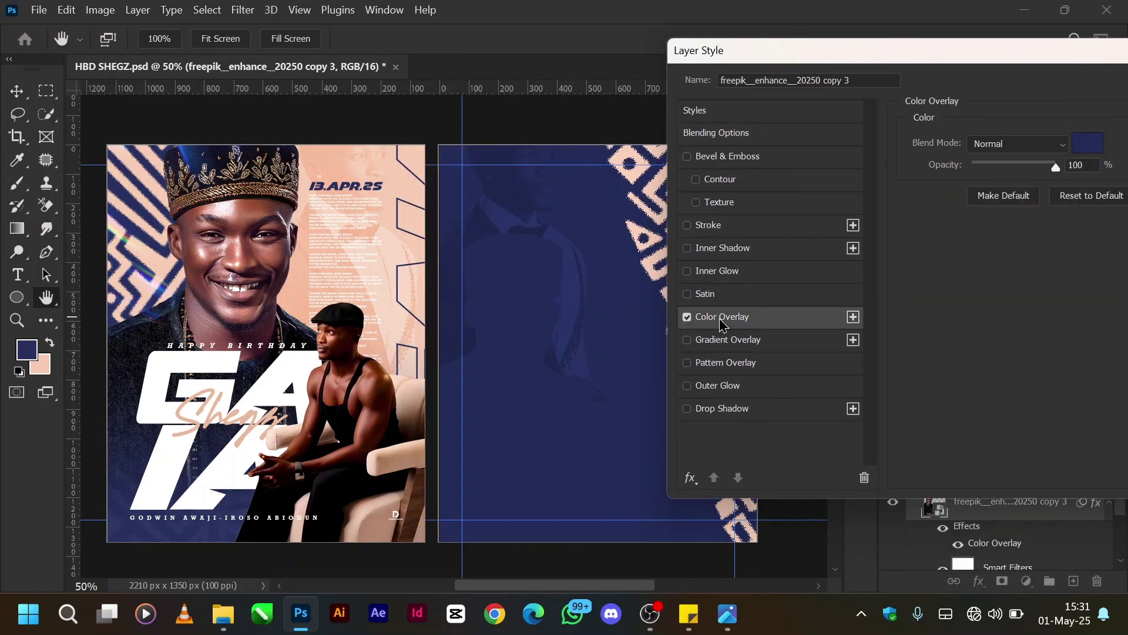
pyautogui.moveTo(897, 58); pyautogui.dragTo(834, 57)
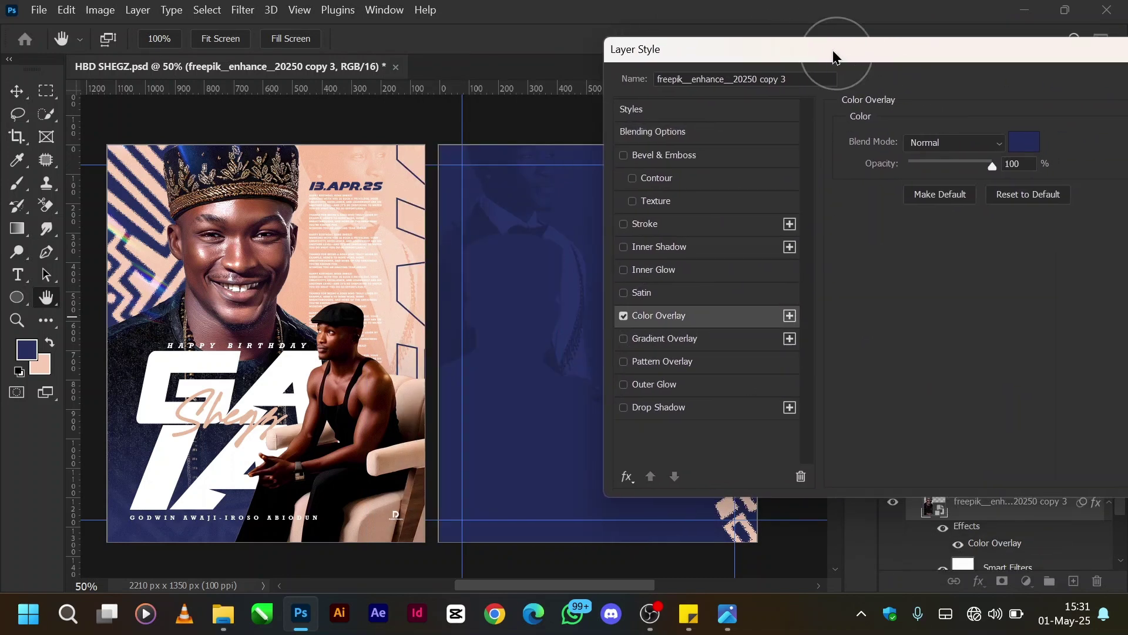
# Set the overlay to the sampled peach colour, apply it, and shift the silhouette up-right.
pyautogui.click(1026, 147)
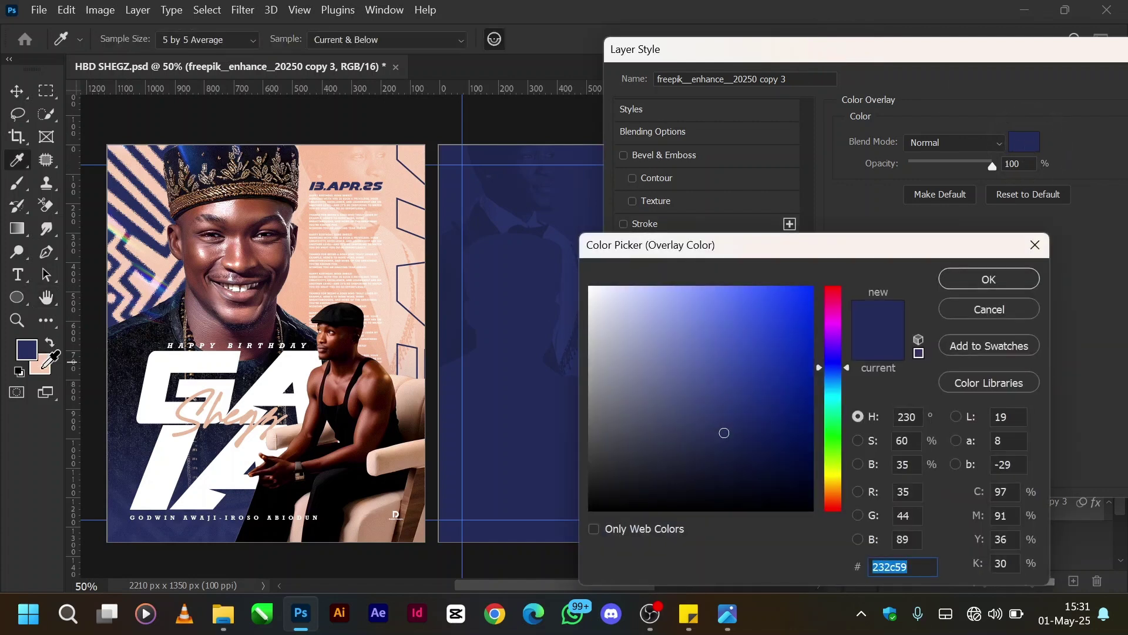
pyautogui.click(40, 361)
pyautogui.click(988, 280)
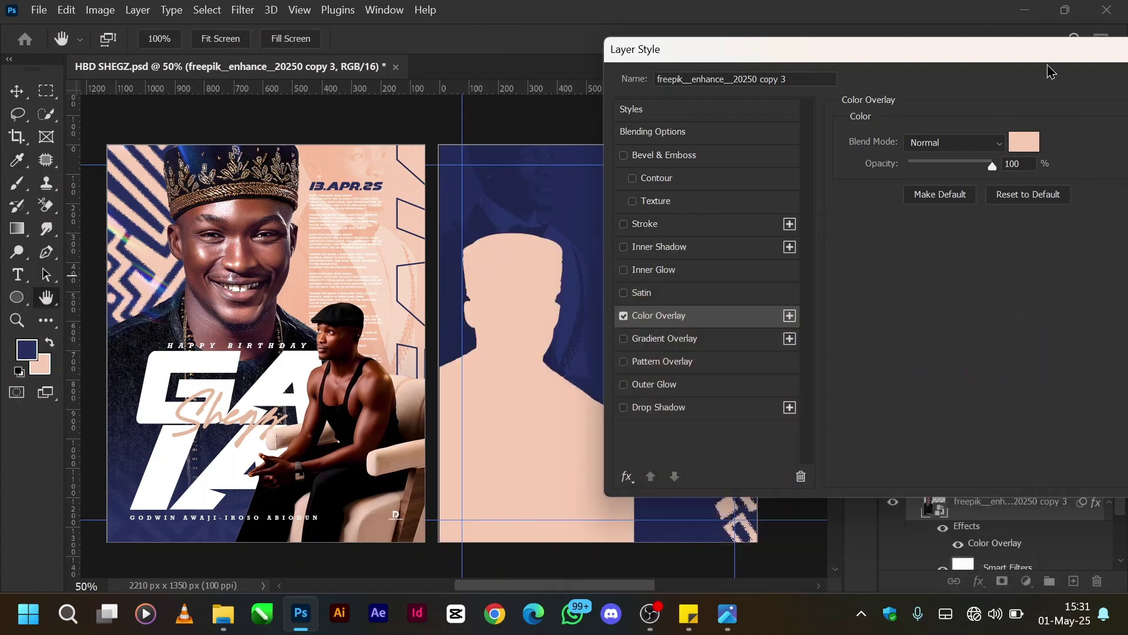
pyautogui.moveTo(1009, 54); pyautogui.dragTo(789, 73)
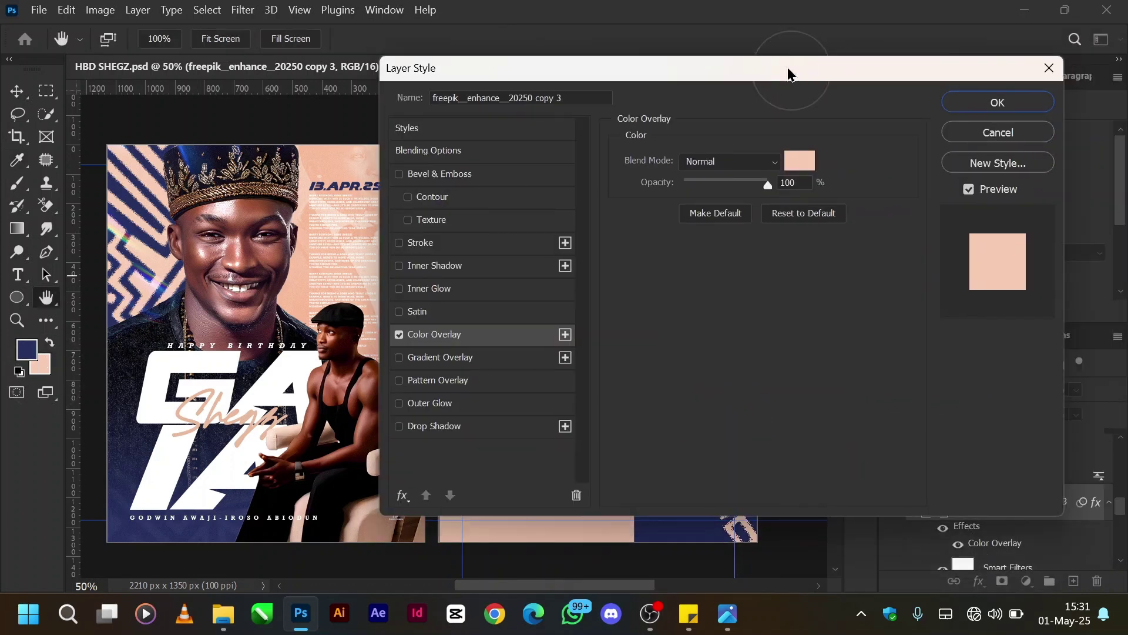
pyautogui.click(964, 107)
pyautogui.moveTo(514, 326); pyautogui.dragTo(664, 244)
# Undo the move, hide the silhouette copy, restore the peach backdrop, and show the 'Happy Birthday…' and 'Gaia' text layers.
pyautogui.hotkey('ctrl', 'z')
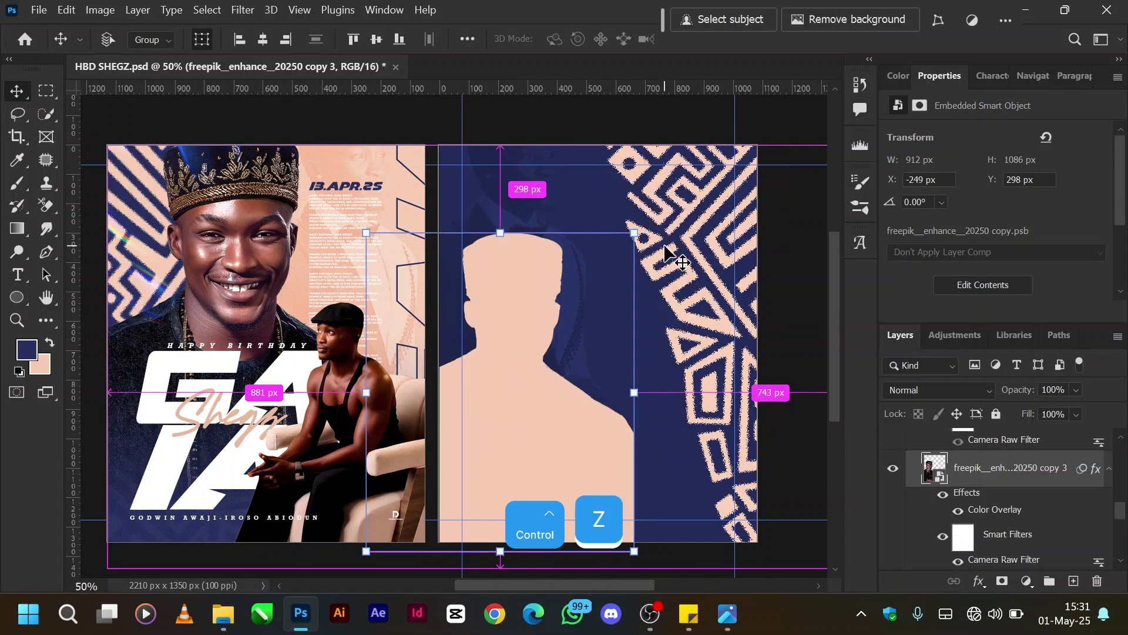
pyautogui.click(899, 478)
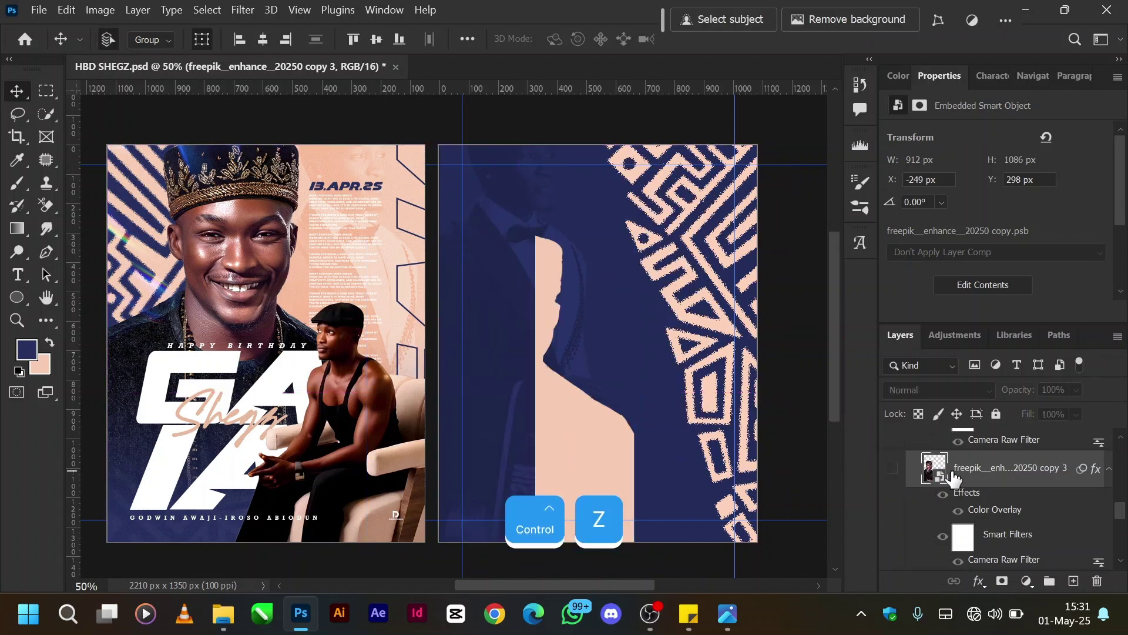
pyautogui.scroll(-2, 952, 477)
pyautogui.click(893, 504)
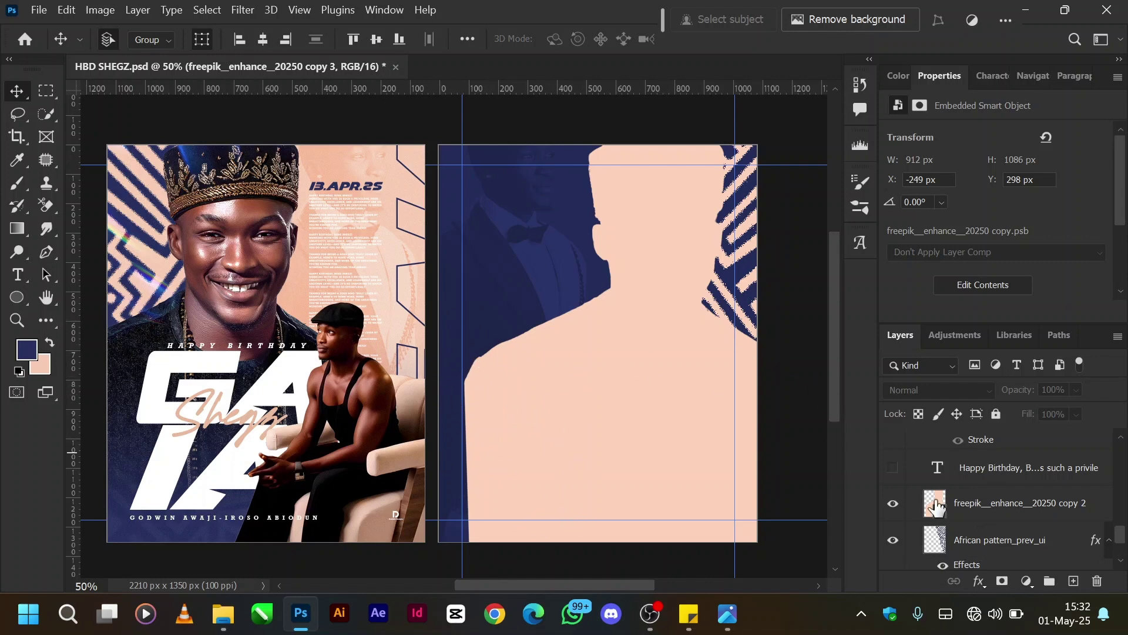
pyautogui.click(893, 468)
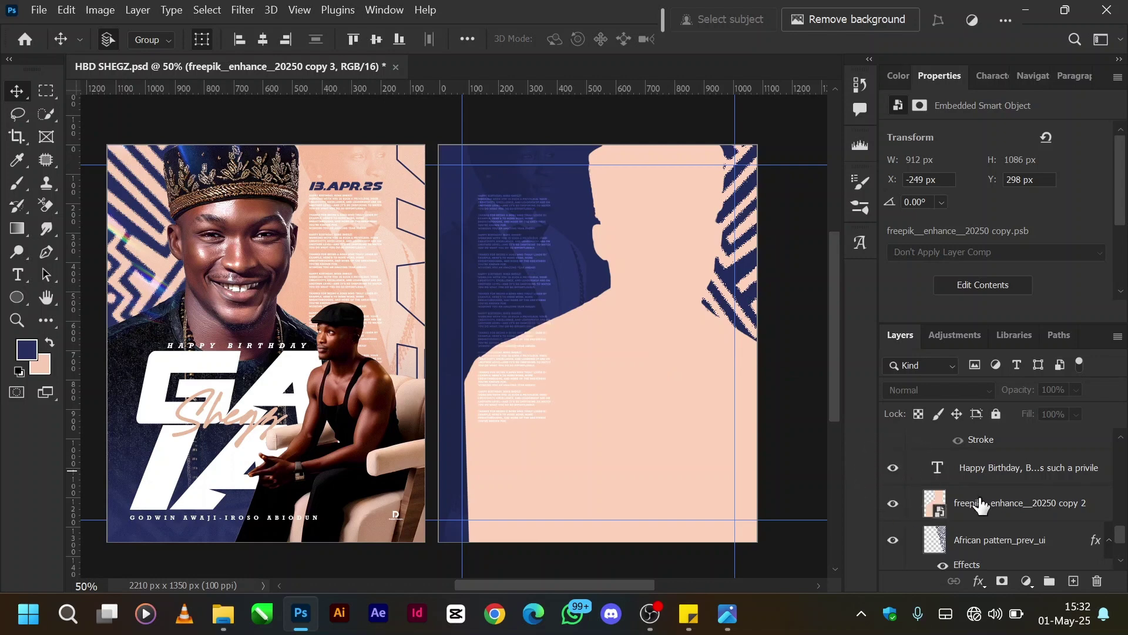
pyautogui.scroll(2, 981, 506)
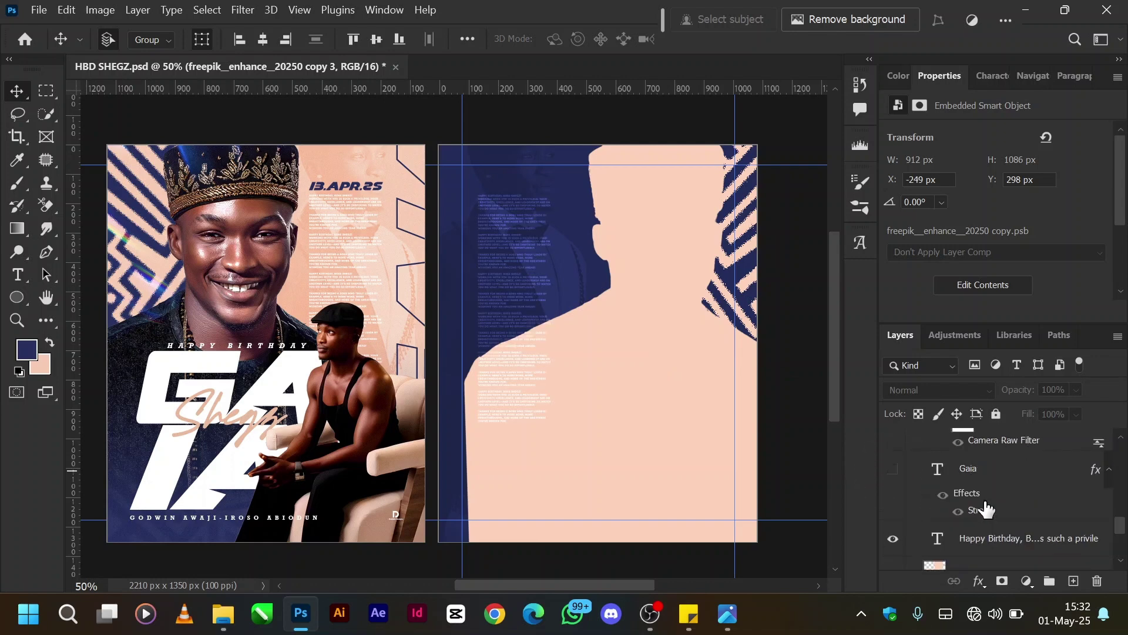
pyautogui.click(894, 470)
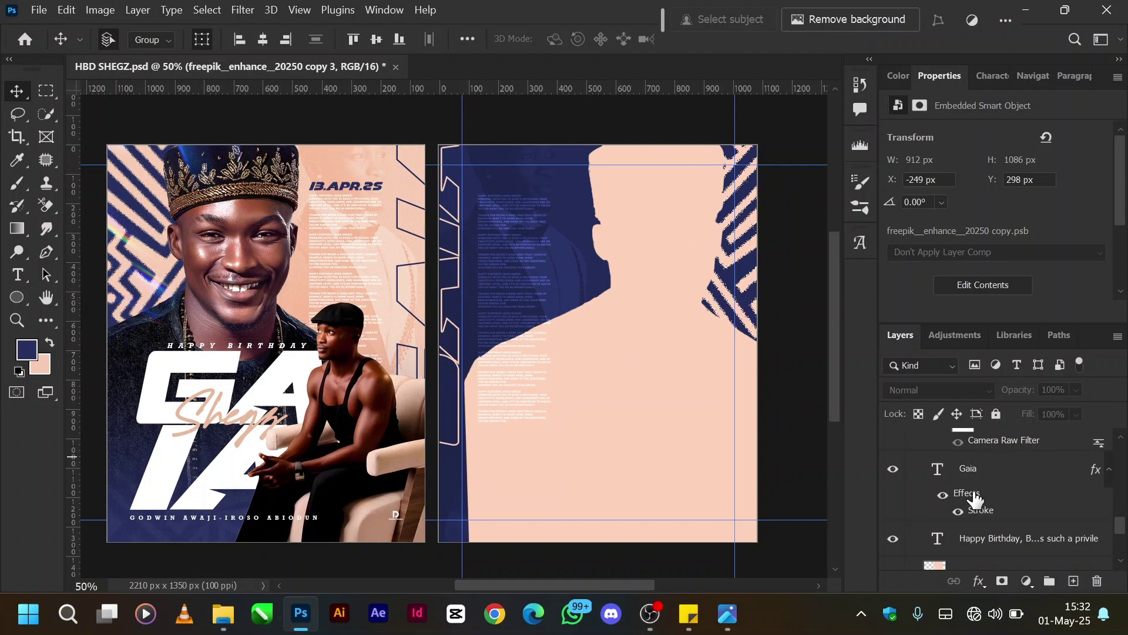
pyautogui.scroll(2, 974, 498)
pyautogui.scroll(2, 974, 499)
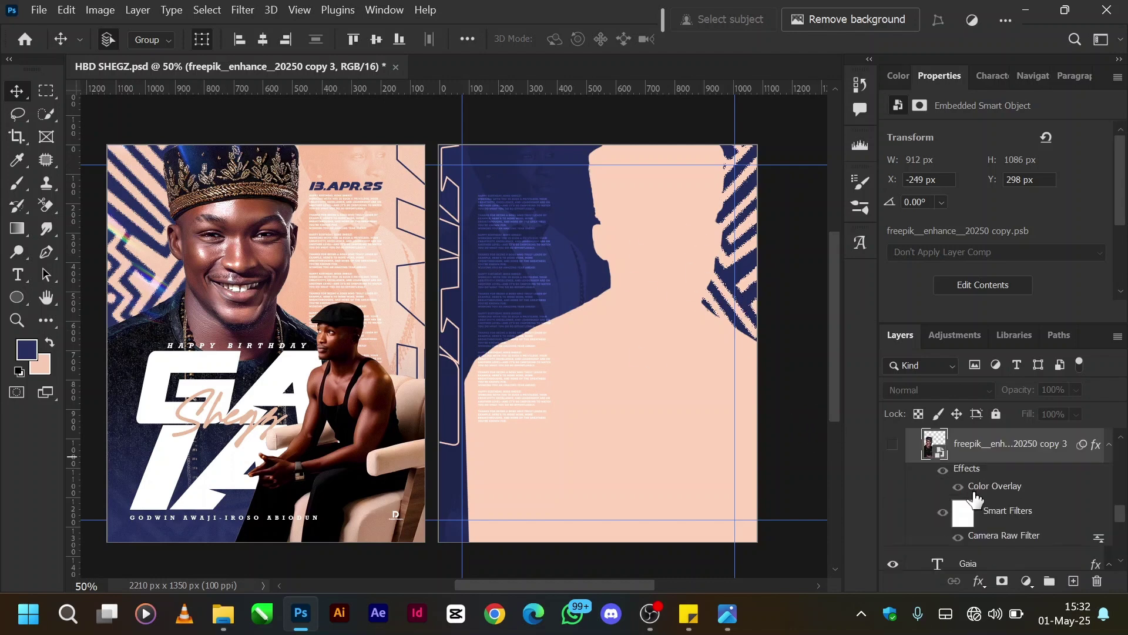
# Delete the copy 3 portrait duplicate, then show the 'copy' portrait and the Gradient Fill 1 fade.
pyautogui.click(894, 445)
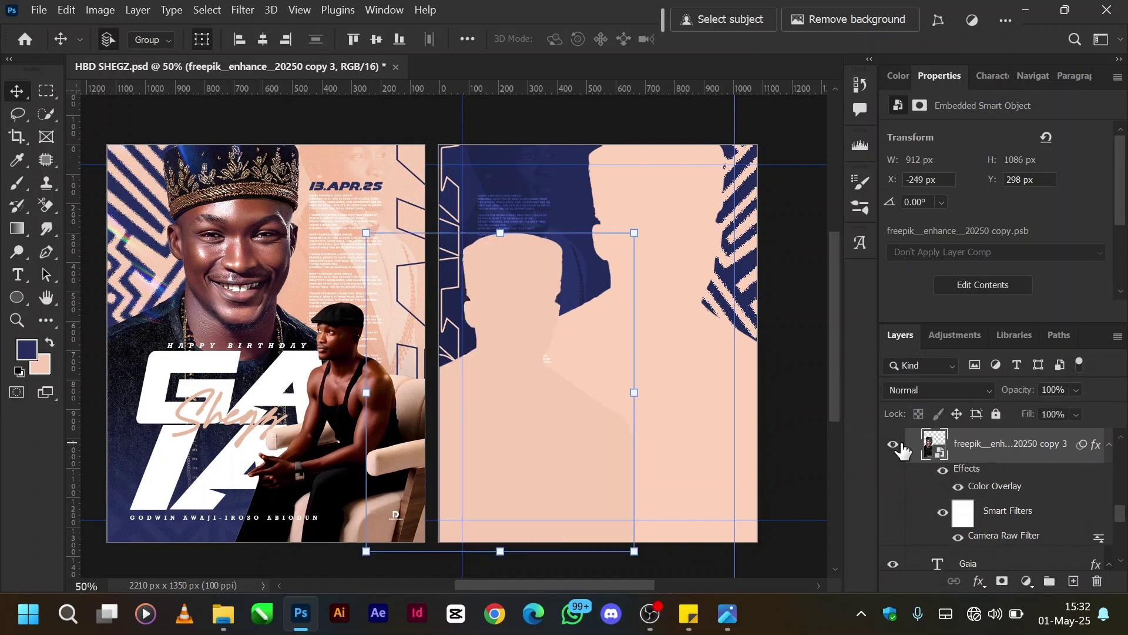
pyautogui.click(946, 477)
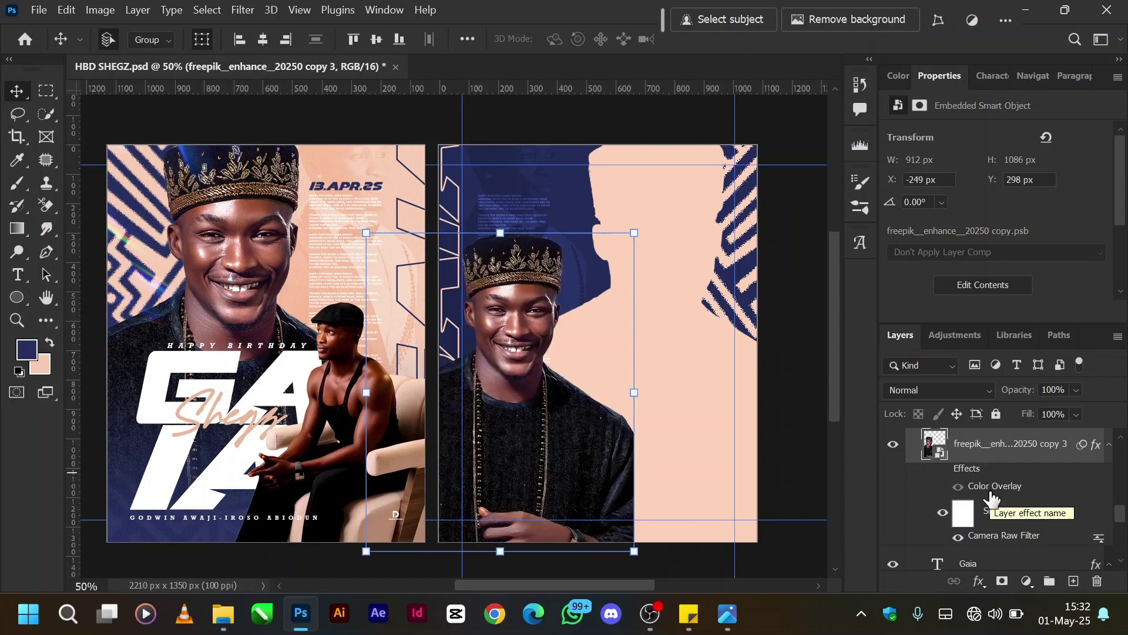
pyautogui.scroll(1, 992, 500)
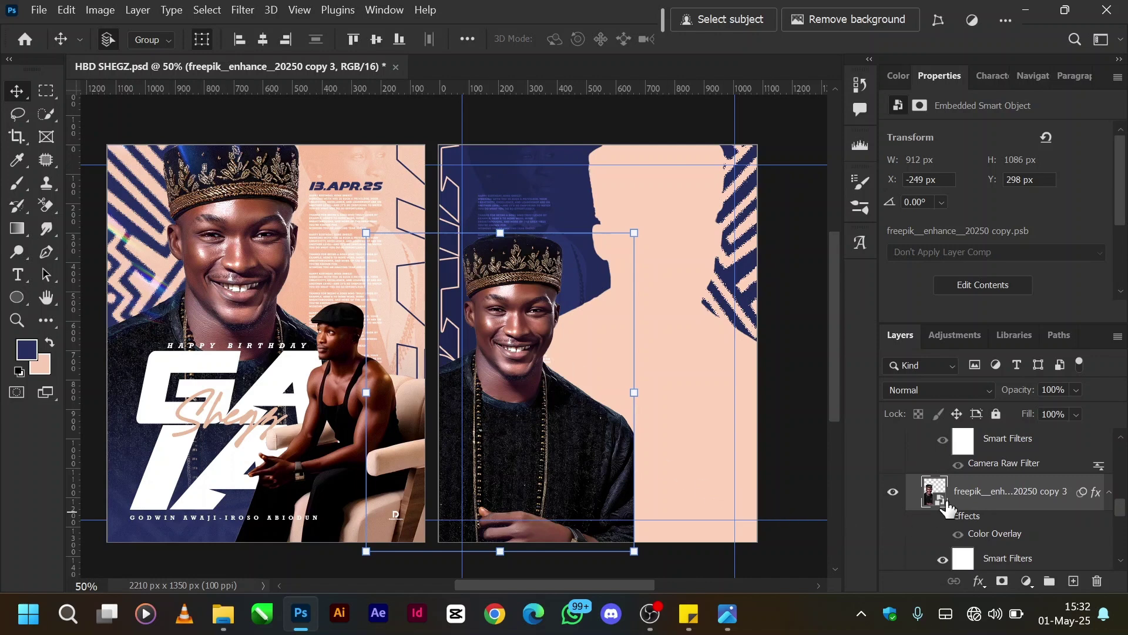
pyautogui.scroll(1, 949, 509)
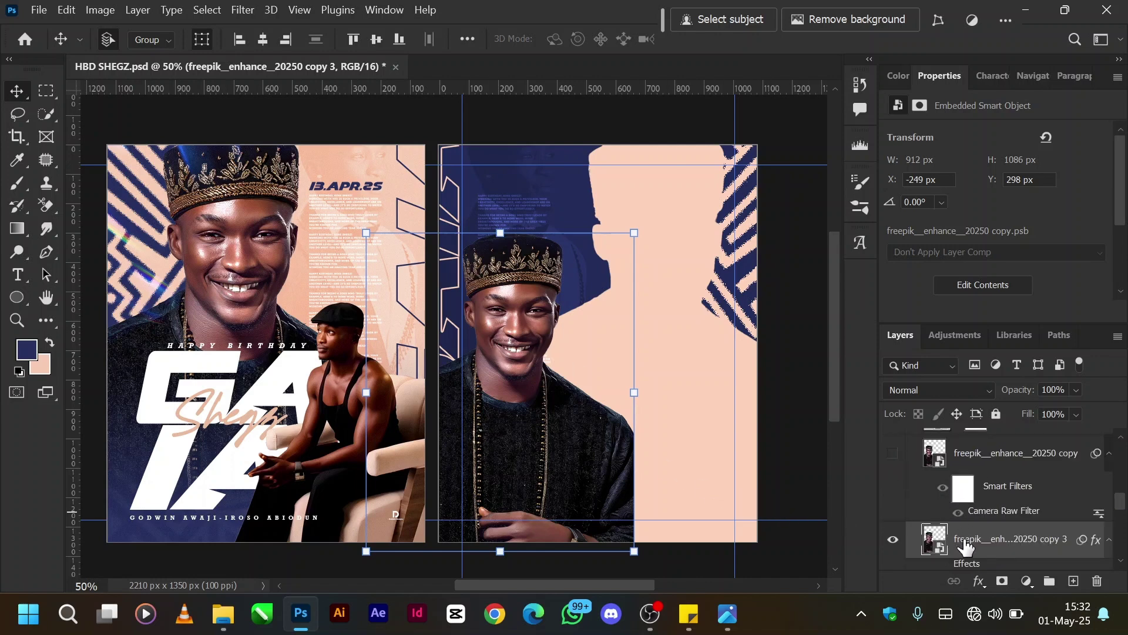
pyautogui.click(966, 547)
pyautogui.press('Delete')
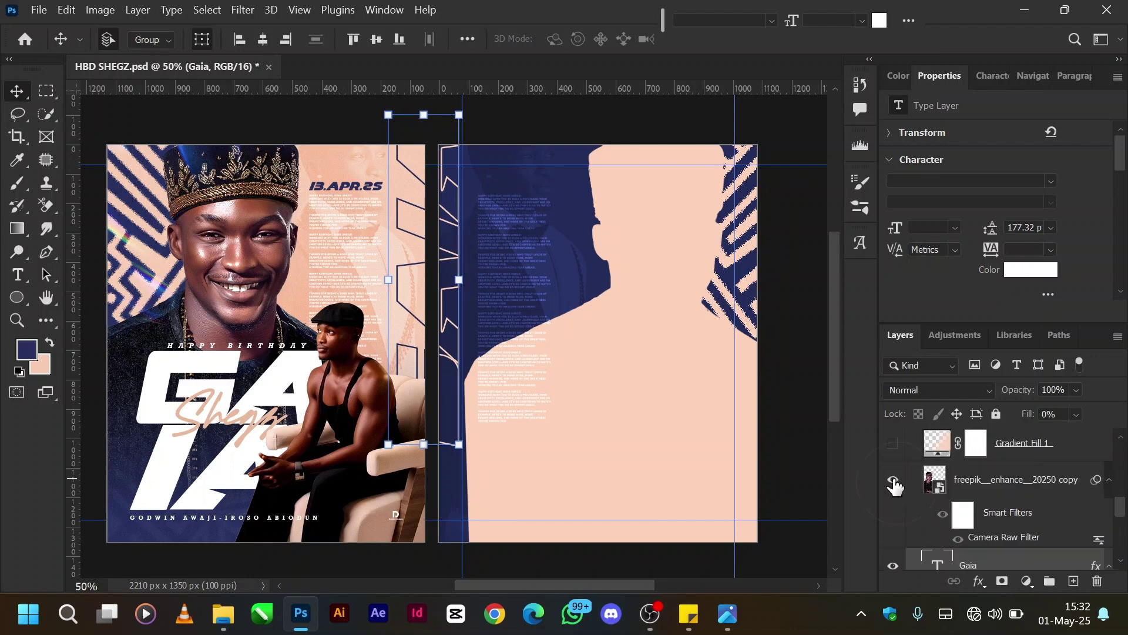
pyautogui.click(893, 481)
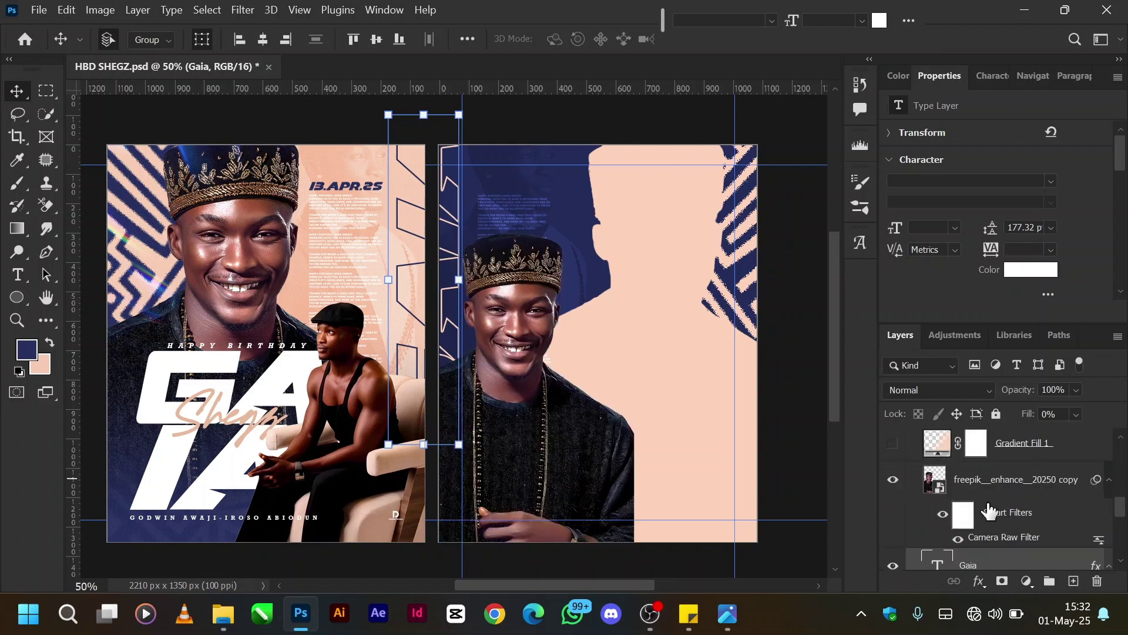
pyautogui.scroll(3, 988, 512)
pyautogui.click(893, 540)
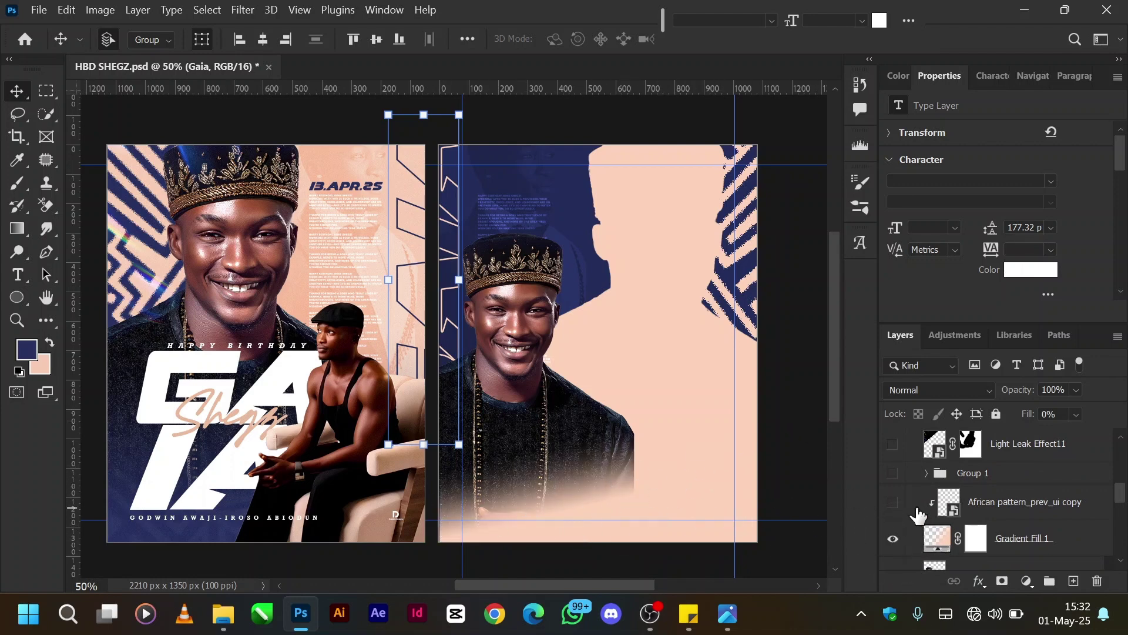
# Show the African pattern copy, re-clip it to the gradient, and reveal Group 1's GAIA and Shegzy lettering.
pyautogui.click(893, 502)
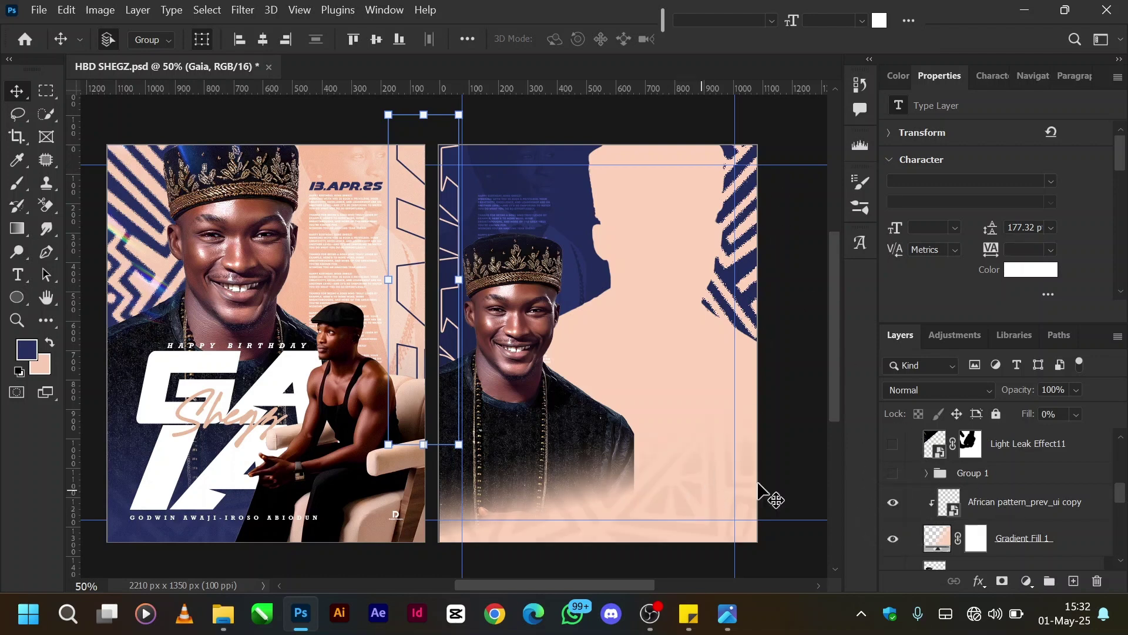
pyautogui.click(992, 502)
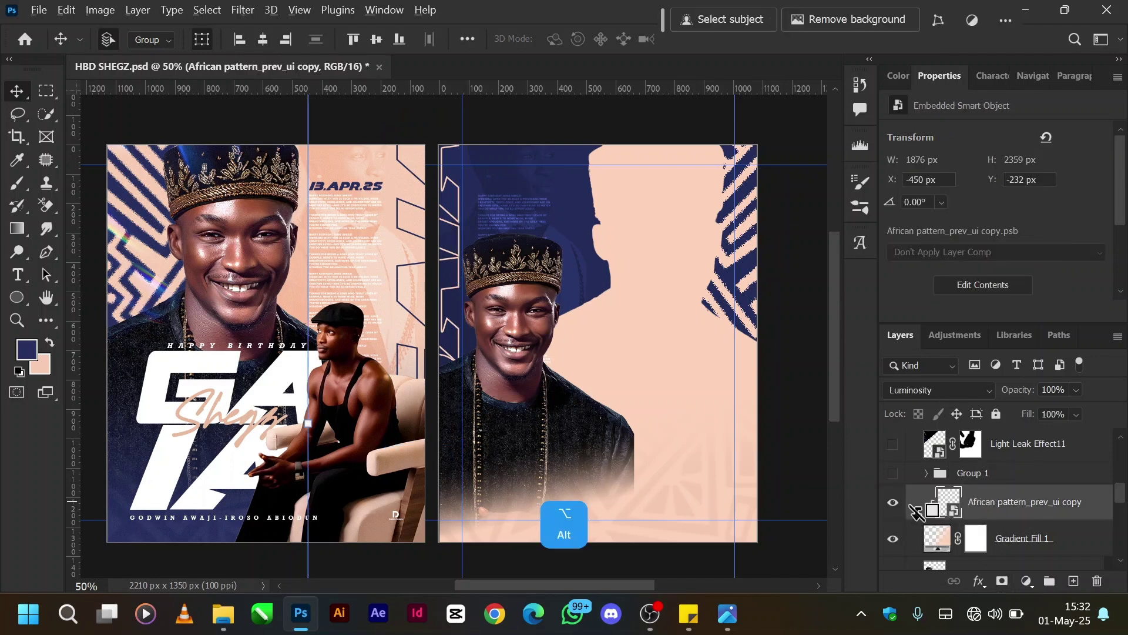
pyautogui.keyDown('alt'); pyautogui.click(919, 515); pyautogui.keyUp('alt')
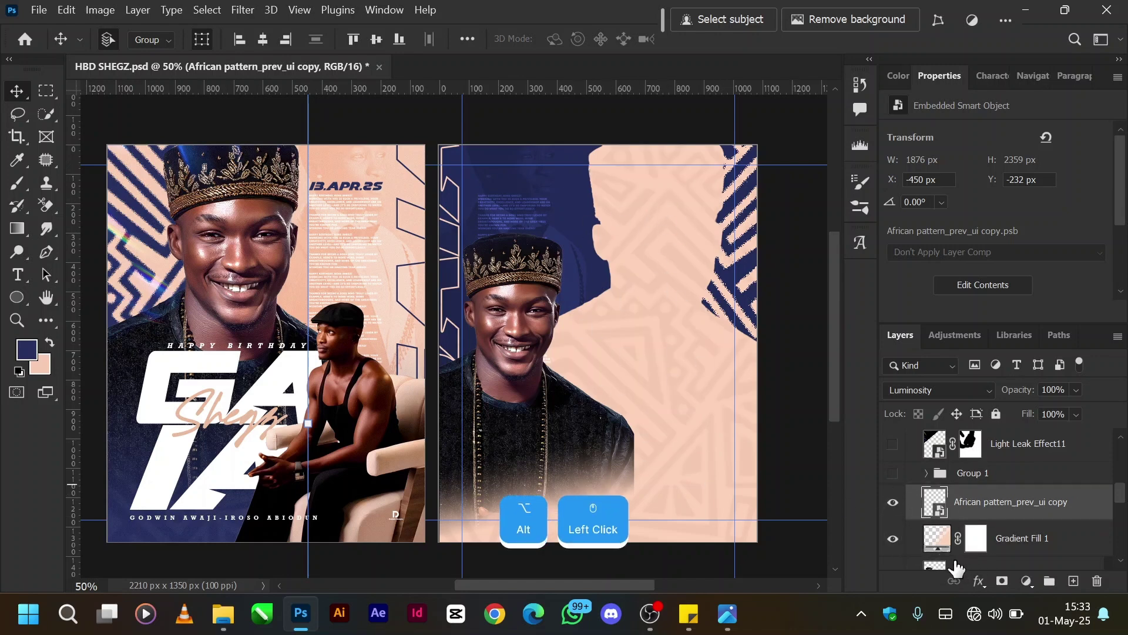
pyautogui.press('alt')
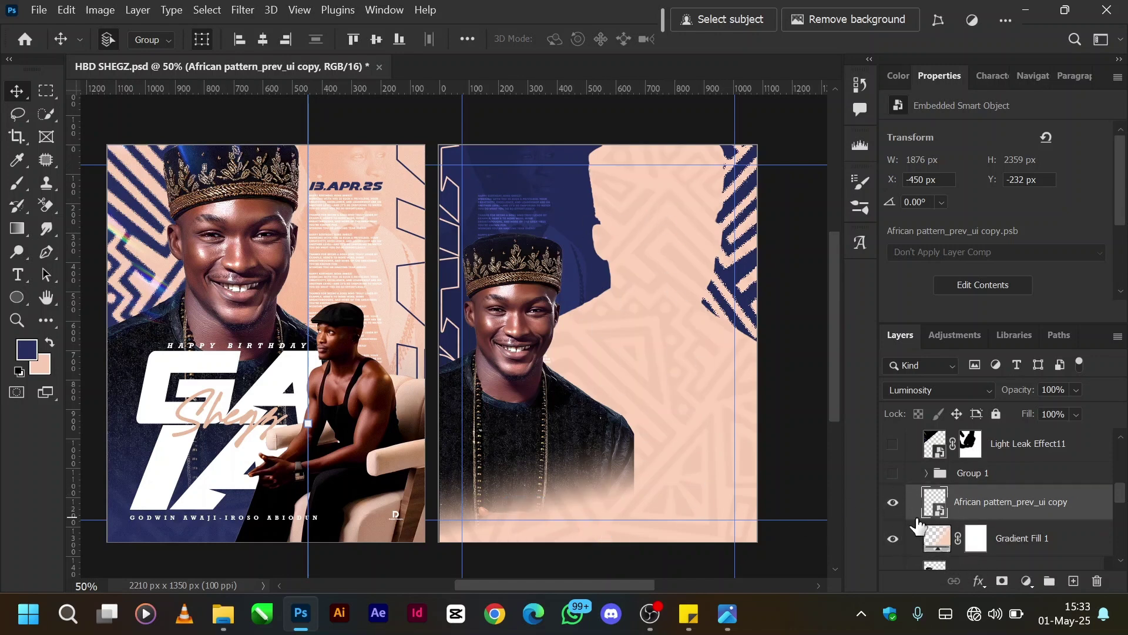
pyautogui.press('alt')
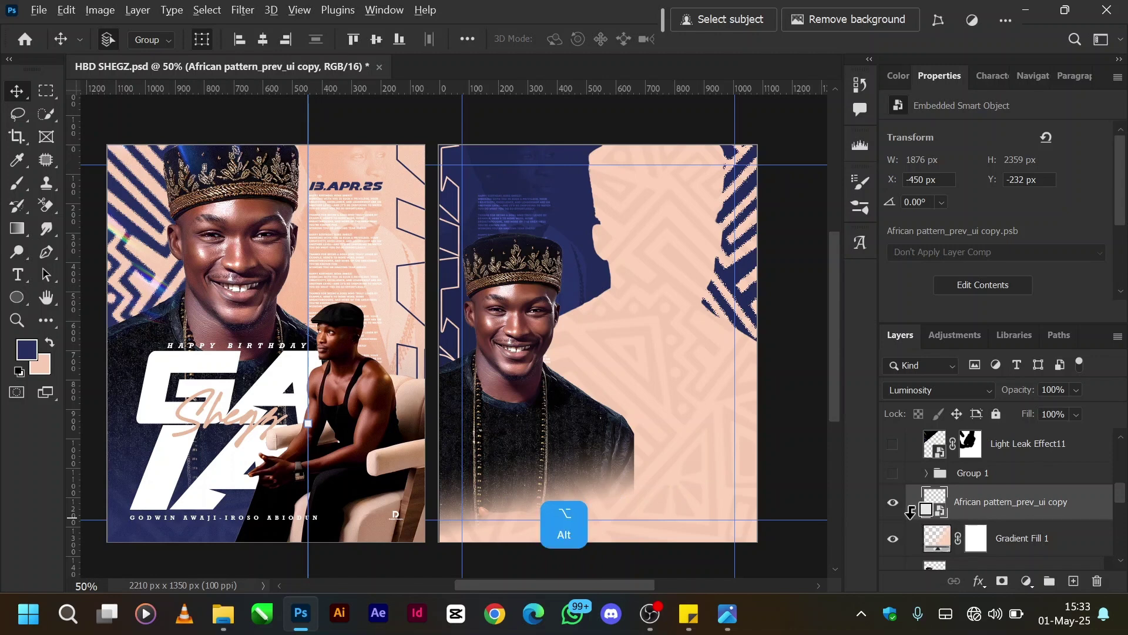
pyautogui.keyDown('alt'); pyautogui.click(911, 516); pyautogui.keyUp('alt')
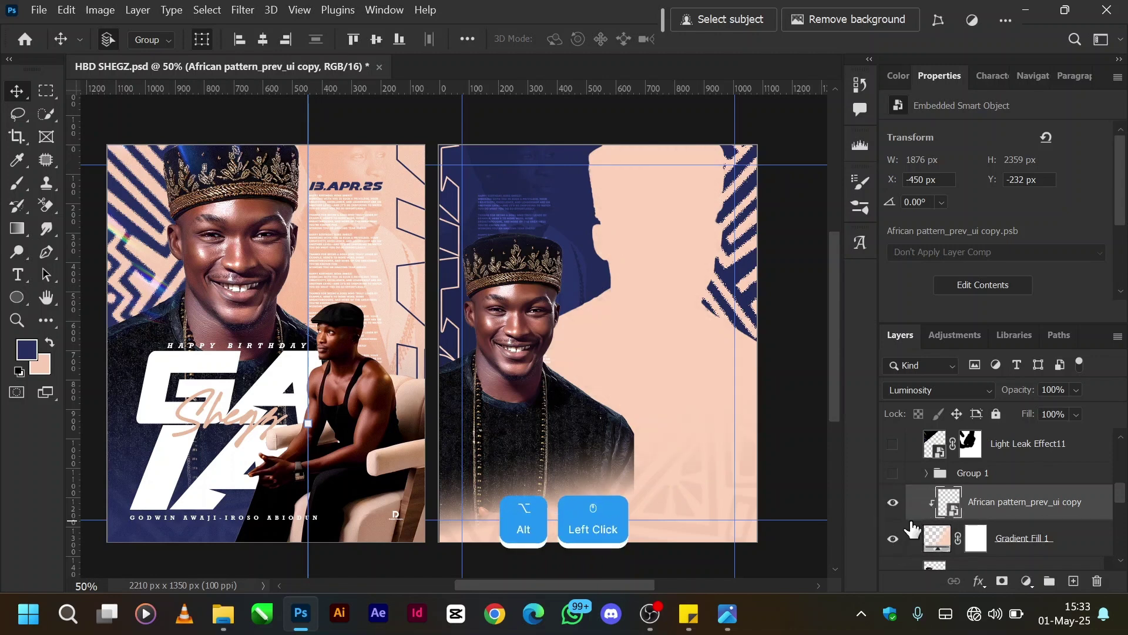
pyautogui.click(893, 474)
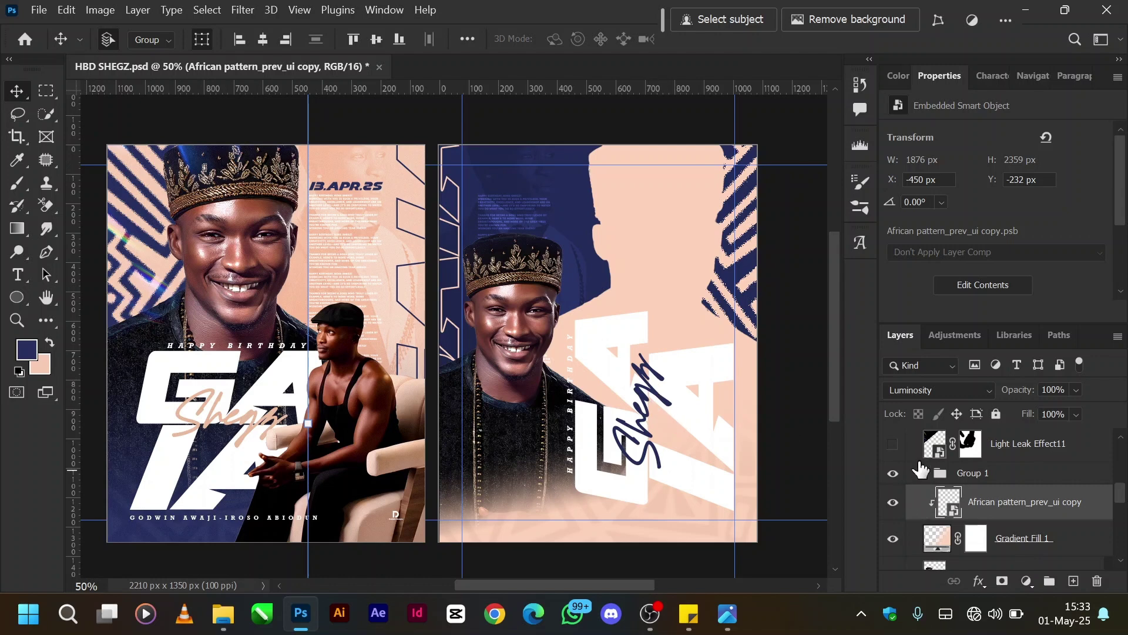
pyautogui.scroll(2, 947, 489)
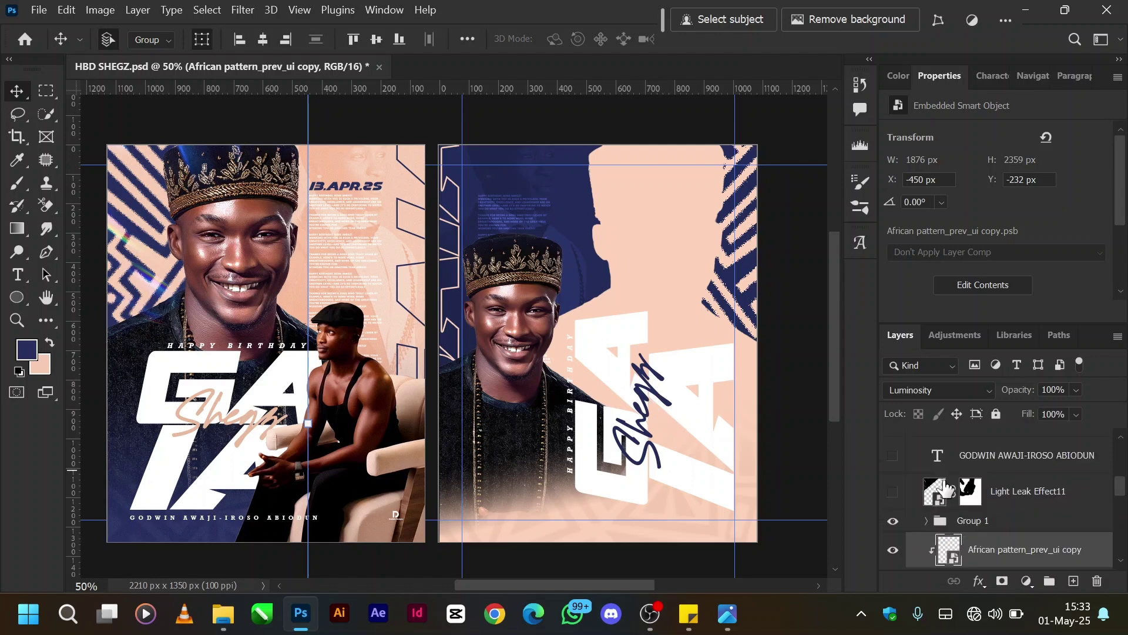
pyautogui.click(893, 492)
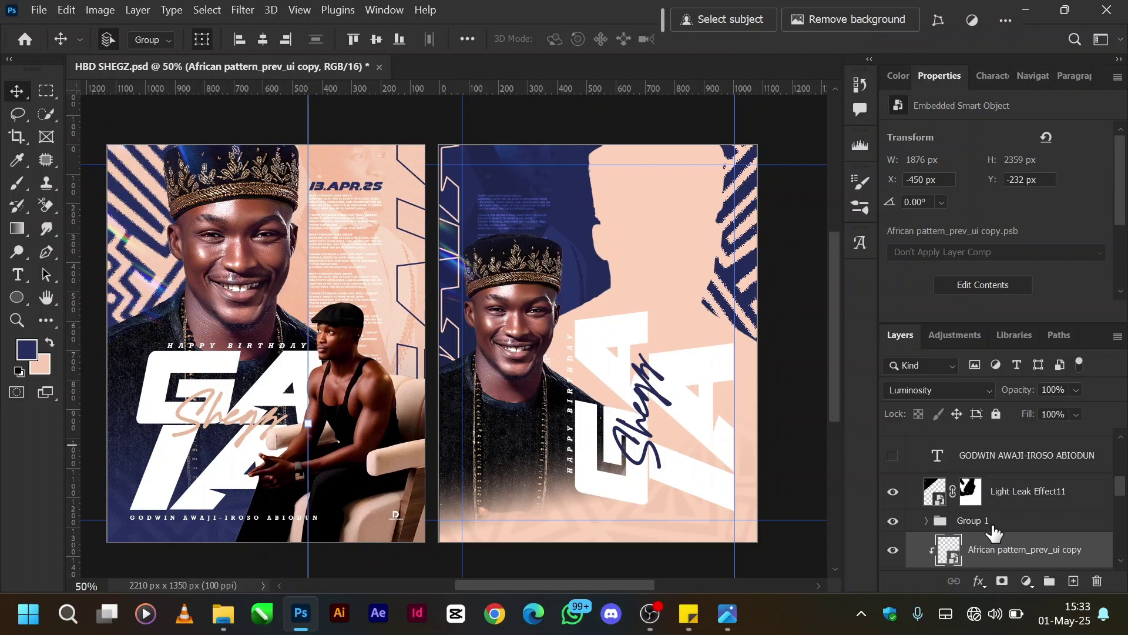
pyautogui.scroll(2, 956, 520)
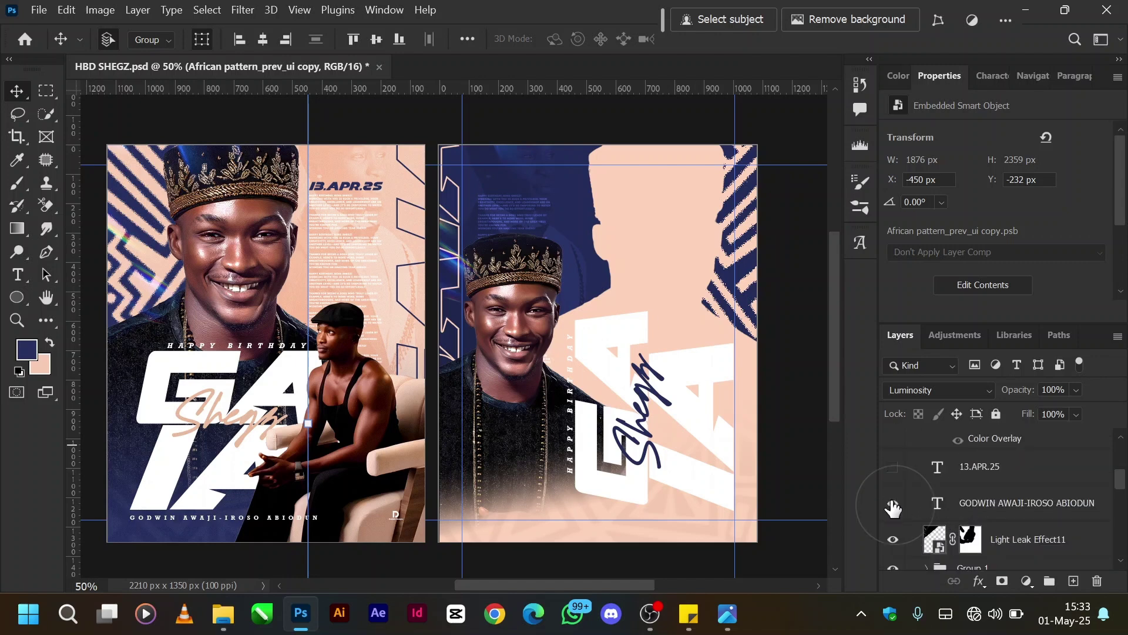
pyautogui.click(961, 498)
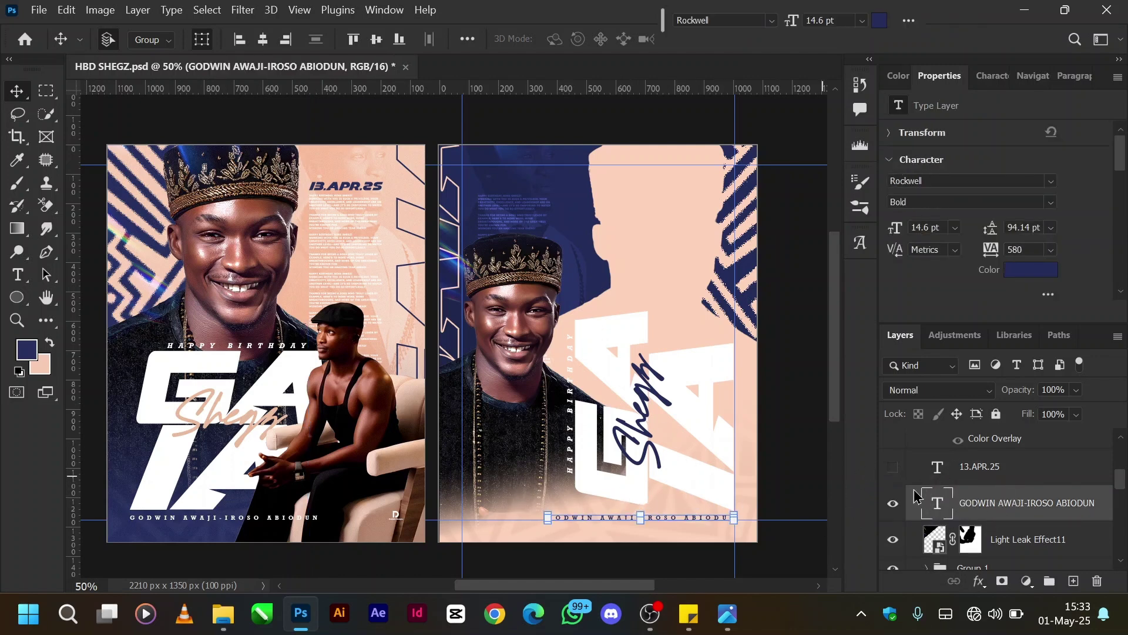
pyautogui.click(893, 467)
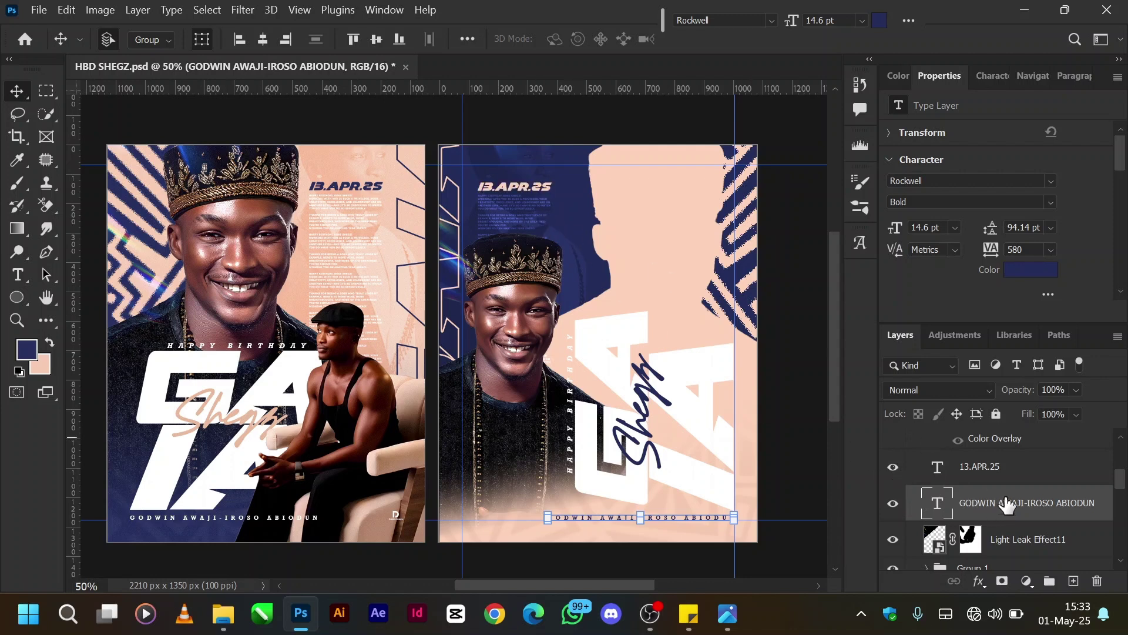
pyautogui.scroll(3, 1003, 509)
pyautogui.click(937, 535)
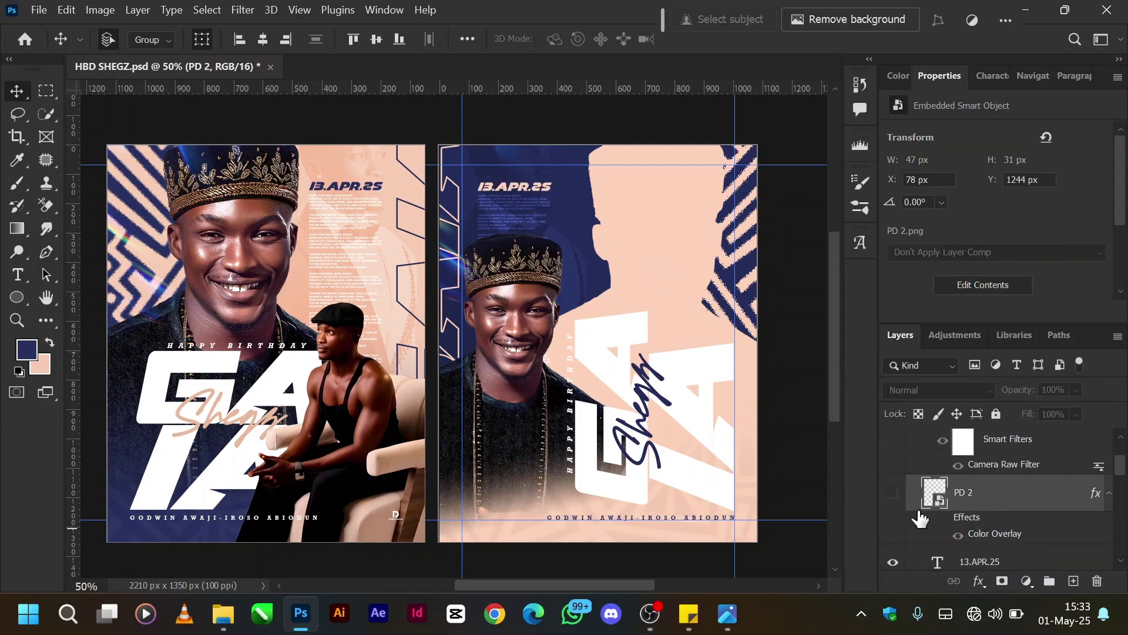
pyautogui.click(893, 494)
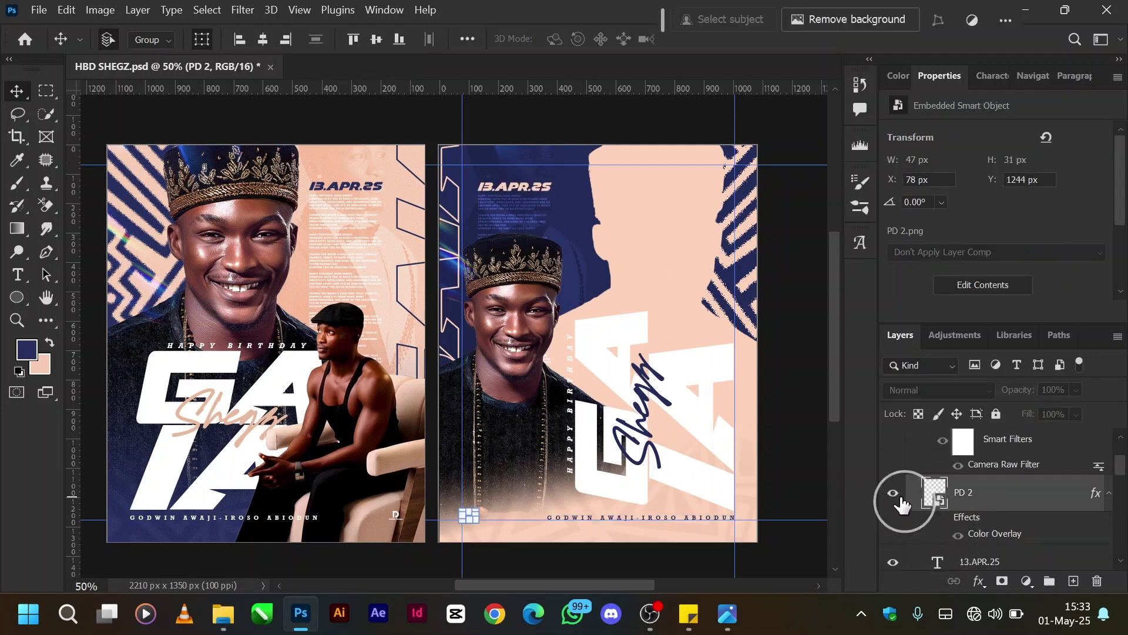
pyautogui.click(561, 466)
pyautogui.scroll(2, 1003, 494)
pyautogui.scroll(2, 1002, 498)
pyautogui.scroll(2, 1002, 502)
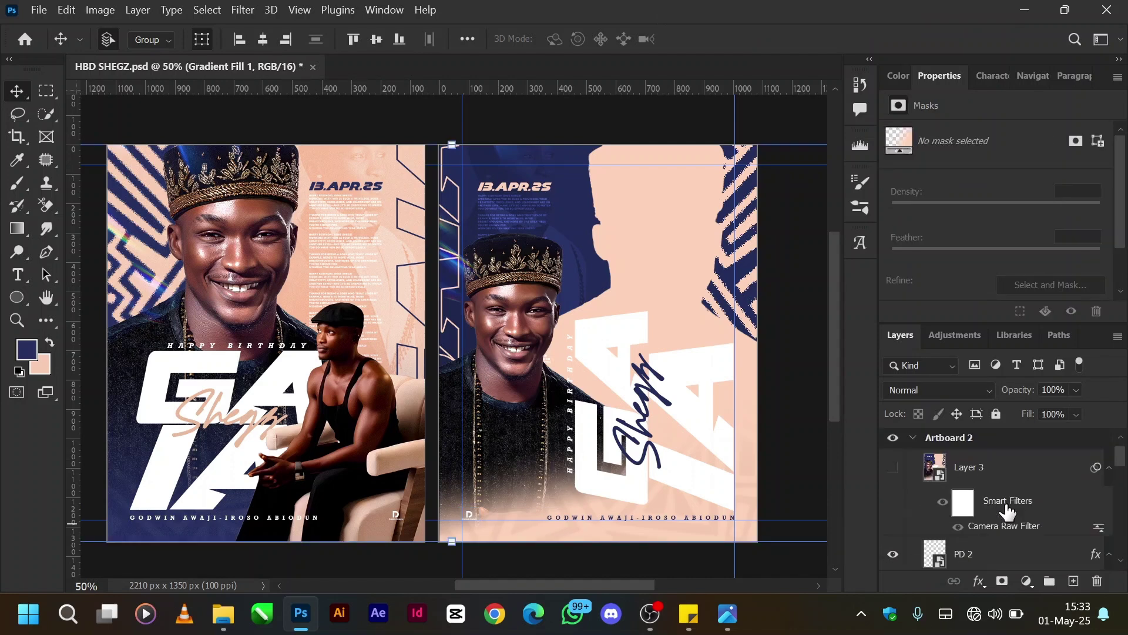
pyautogui.click(894, 469)
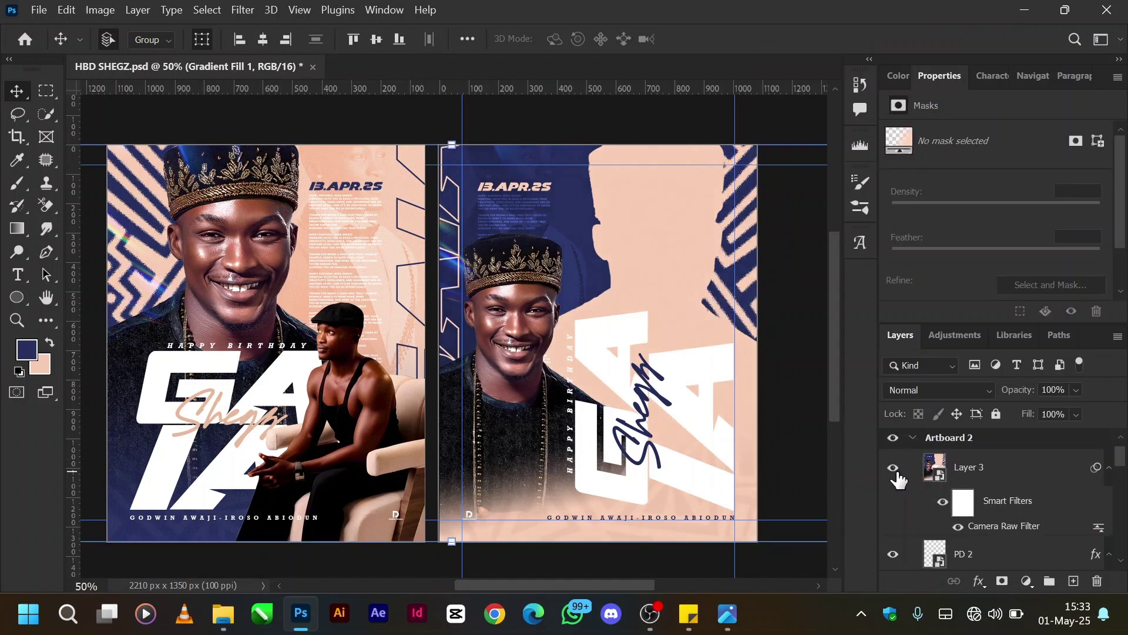